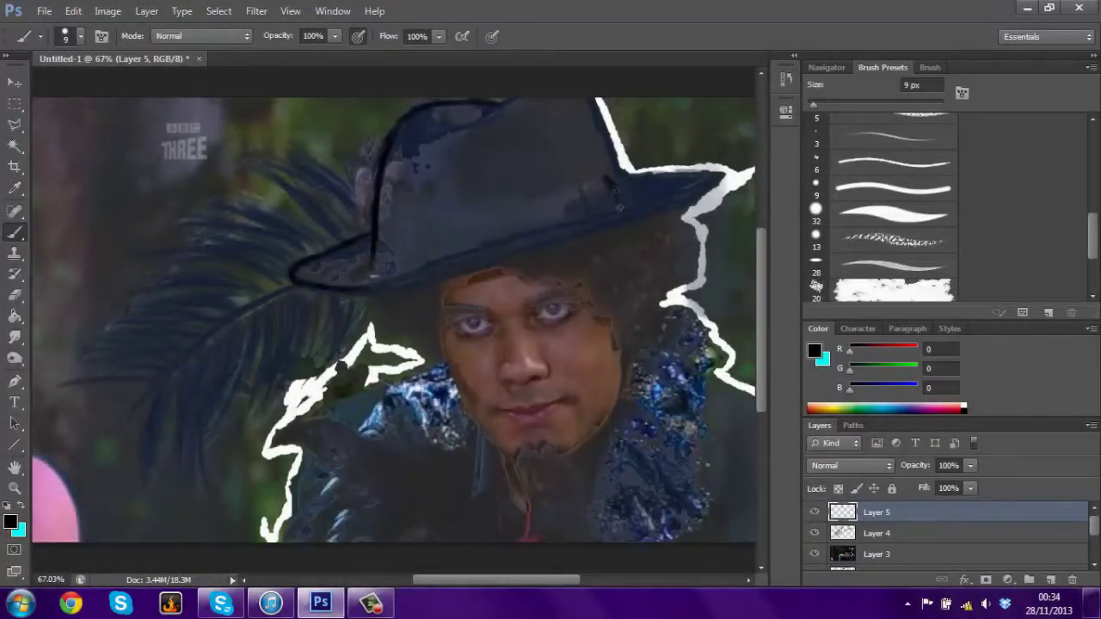
Ink the hat buckle and the top and underside outlines of the brim.
mouse_move(582, 177)
left_mouse_down()
mouse_move(602, 201)
mouse_move(665, 207)
mouse_move(700, 182)
left_mouse_up()
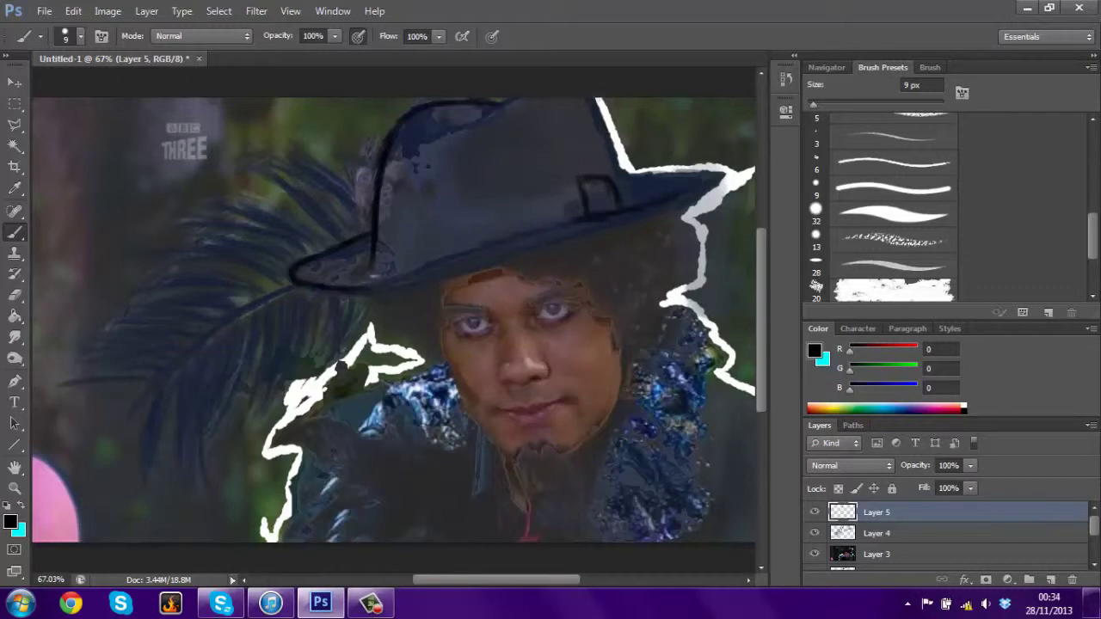
left_click_drag(609, 146, 719, 176)
left_click_drag(343, 293, 704, 183)
mouse_move(503, 229)
left_mouse_down()
mouse_move(564, 224)
mouse_move(382, 274)
mouse_move(452, 268)
mouse_move(654, 217)
left_mouse_up()
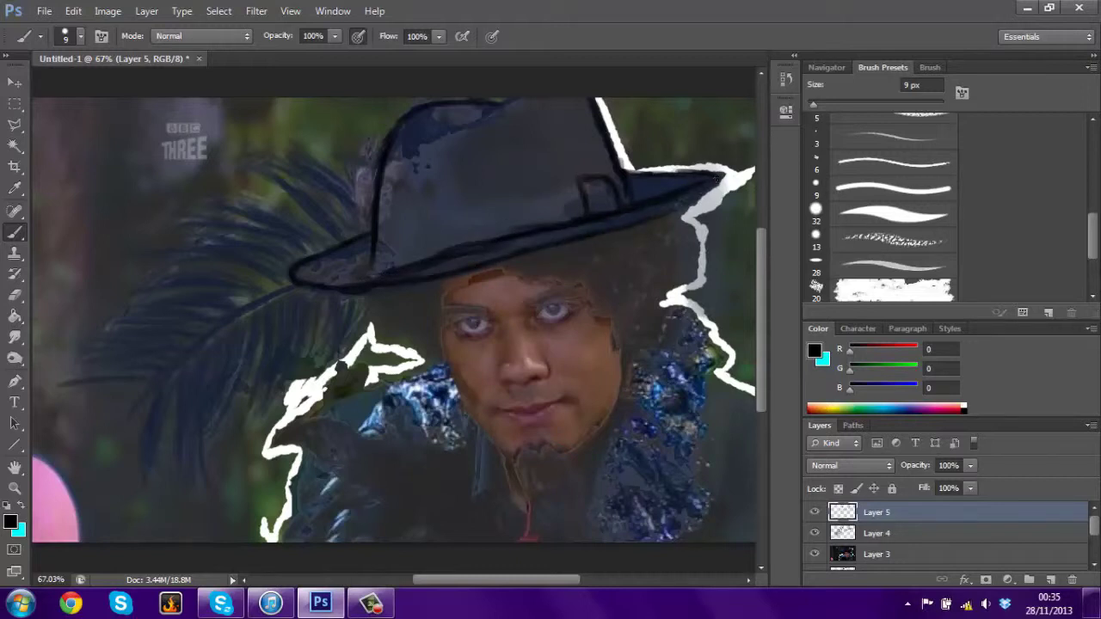
left_click_drag(577, 187, 382, 236)
Hide line-art Layers 4 and 5 and open Blending Options for Layer 3.
left_click(815, 533)
left_click(815, 512)
right_click(871, 557)
left_click(946, 37)
Lower Layer 3's opacity slightly, then select Layer 5 and show Layers 4 and 5.
left_click_drag(882, 232, 878, 232)
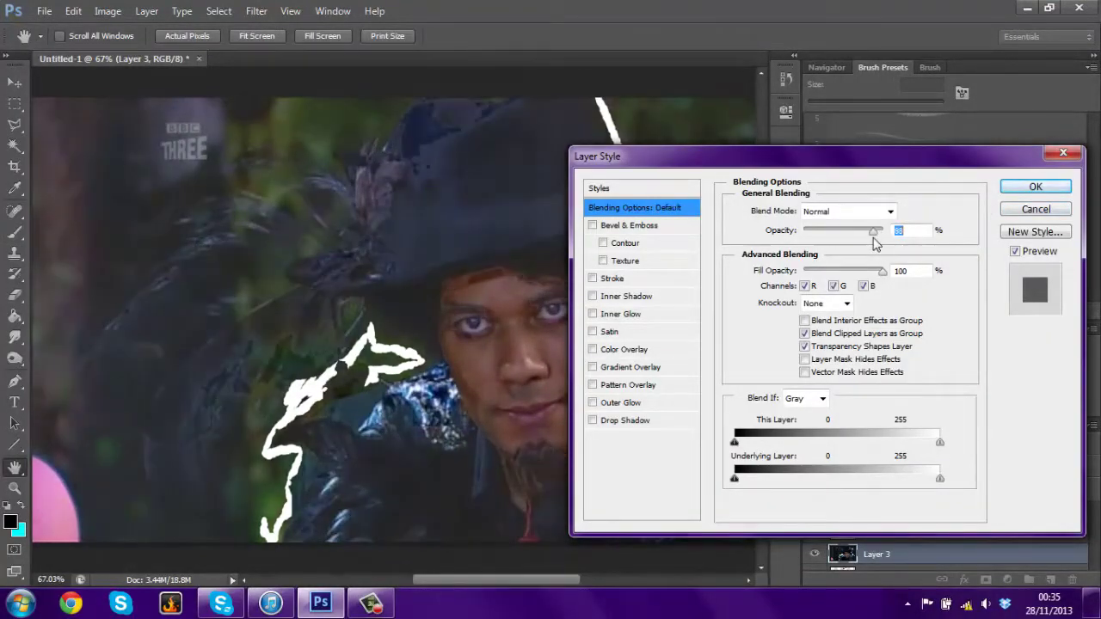
left_click(1036, 186)
left_click(891, 513)
left_click(814, 534)
left_click(813, 511)
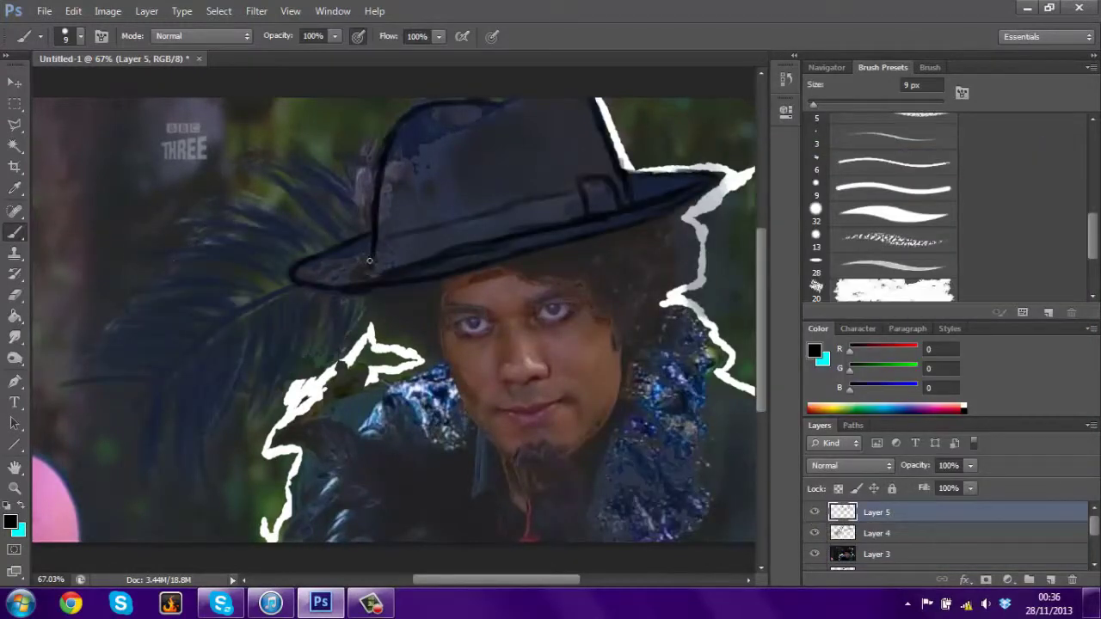
Ink the feather's central quill and its strands left of the hat.
left_click_drag(286, 287, 186, 351)
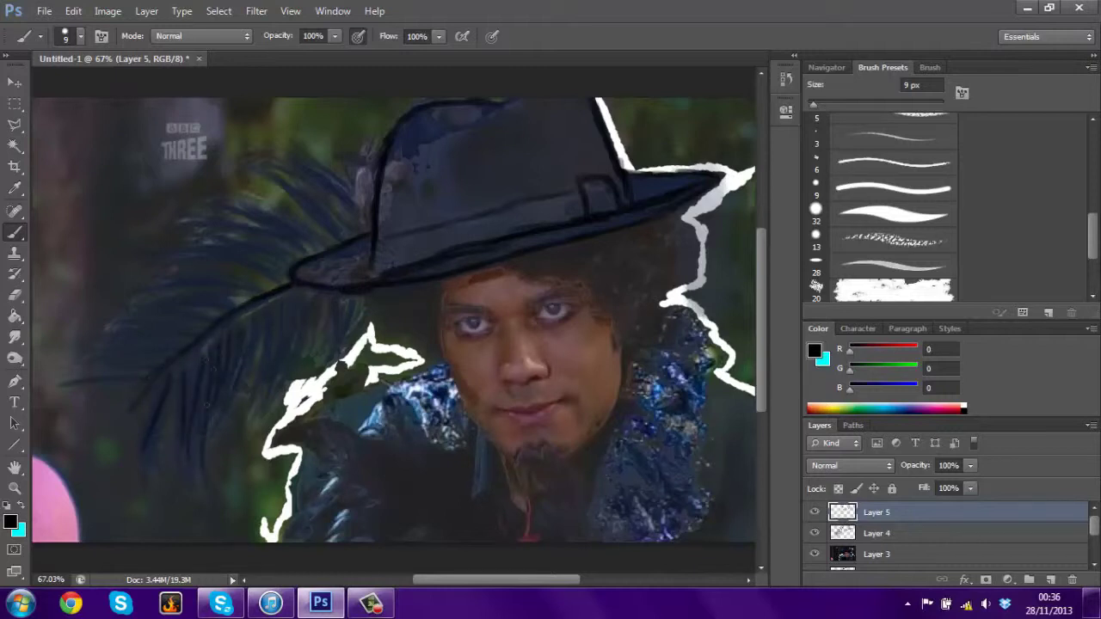
left_click_drag(310, 353, 337, 303)
left_click_drag(344, 226, 284, 184)
left_click_drag(353, 168, 250, 234)
mouse_move(322, 215)
left_mouse_down()
mouse_move(222, 254)
mouse_move(236, 276)
mouse_move(100, 351)
left_mouse_up()
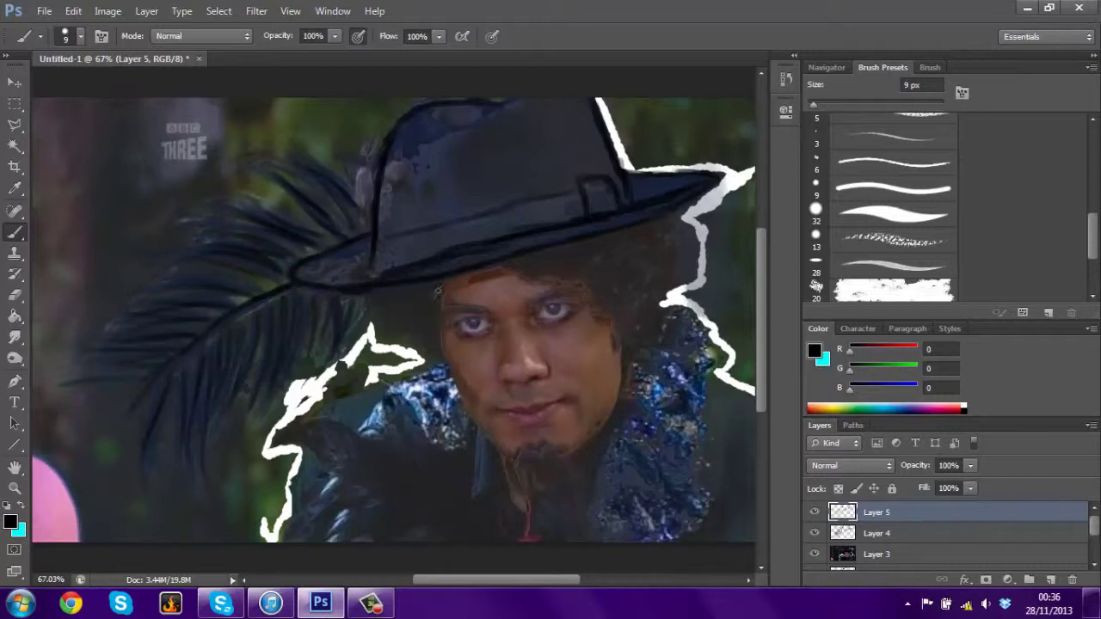
Outline both face edges, the lower lip, two goatee strands, the hair edge and jaw line.
mouse_move(434, 310)
left_mouse_down()
mouse_move(456, 404)
mouse_move(513, 457)
mouse_move(602, 422)
mouse_move(622, 348)
mouse_move(580, 416)
left_mouse_up()
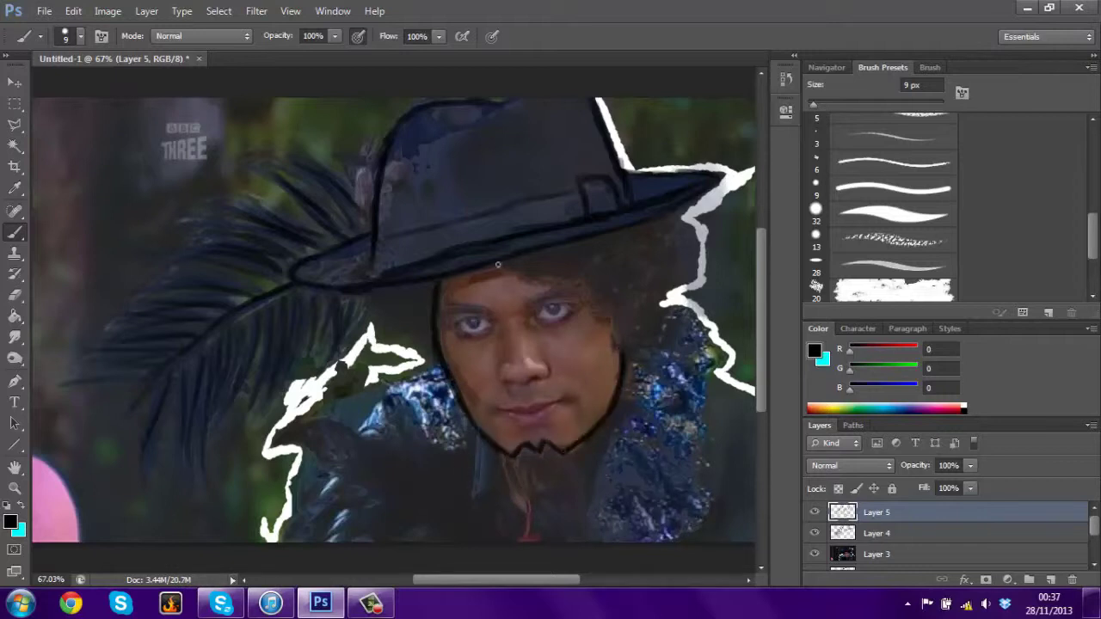
left_click_drag(606, 319, 616, 353)
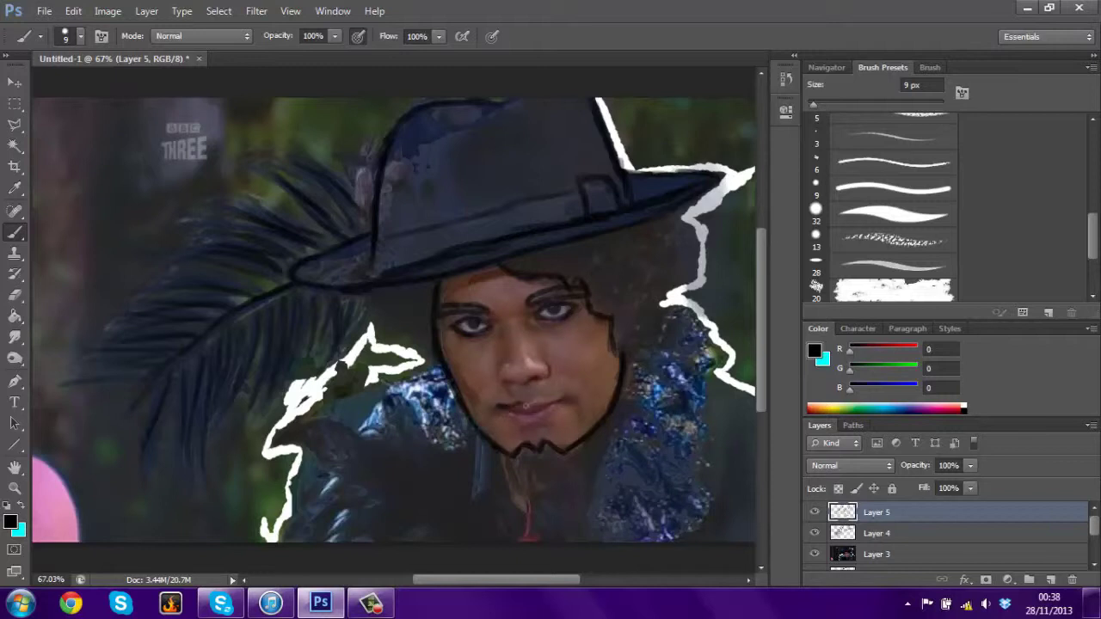
left_click_drag(512, 416, 507, 417)
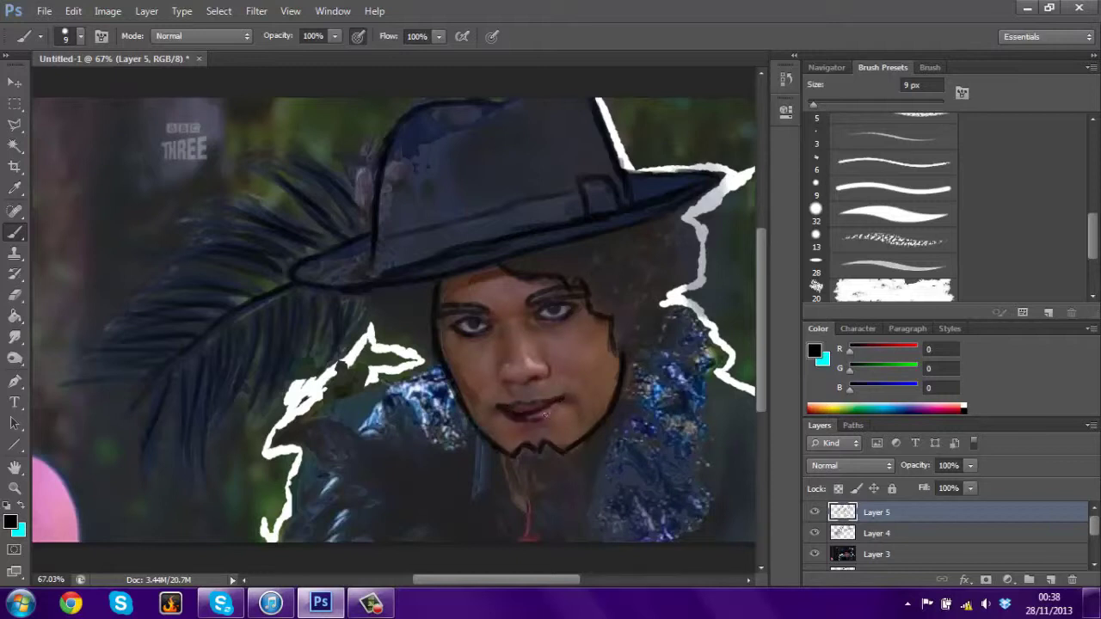
left_click_drag(515, 456, 530, 508)
left_click_drag(570, 456, 575, 540)
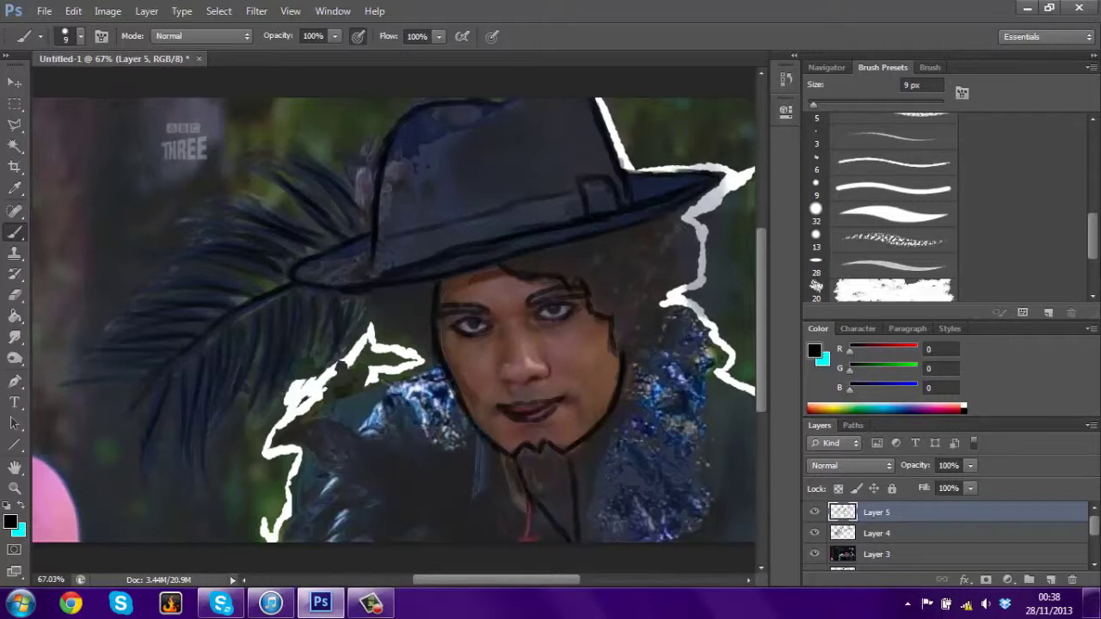
left_click_drag(625, 359, 664, 320)
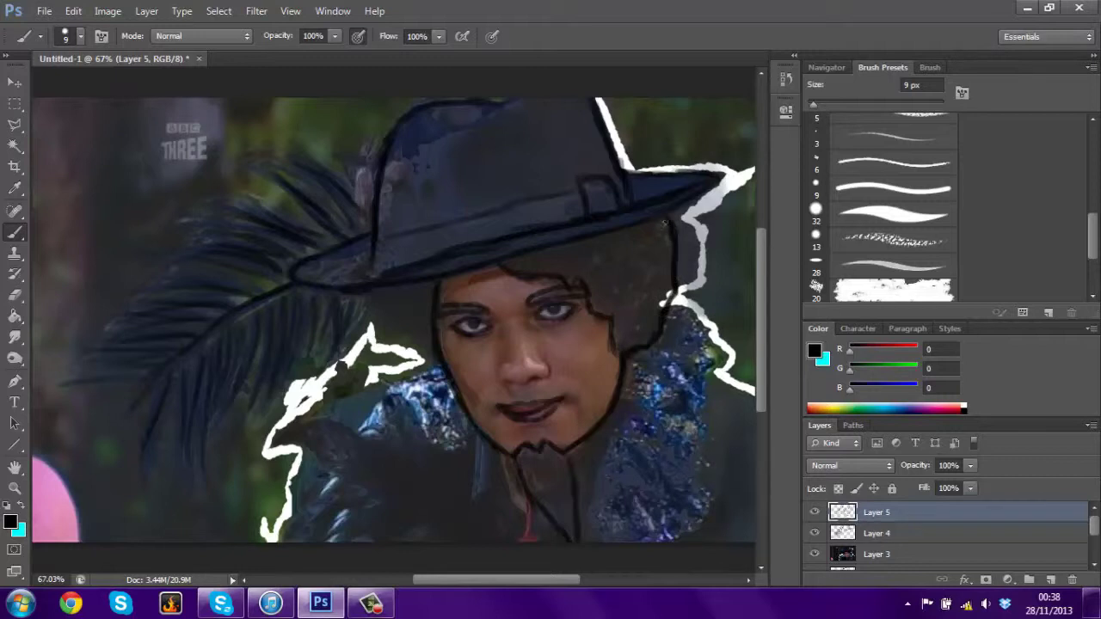
left_click_drag(594, 307, 614, 355)
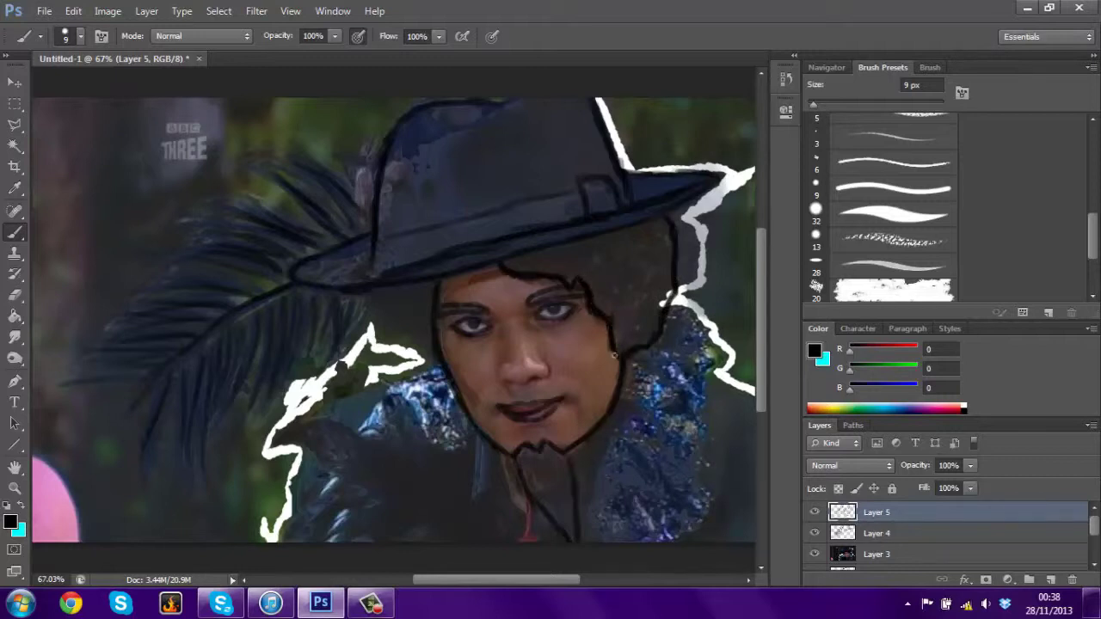
mouse_move(438, 355)
left_mouse_down()
mouse_move(496, 447)
mouse_move(555, 460)
mouse_move(532, 475)
mouse_move(555, 457)
left_mouse_up()
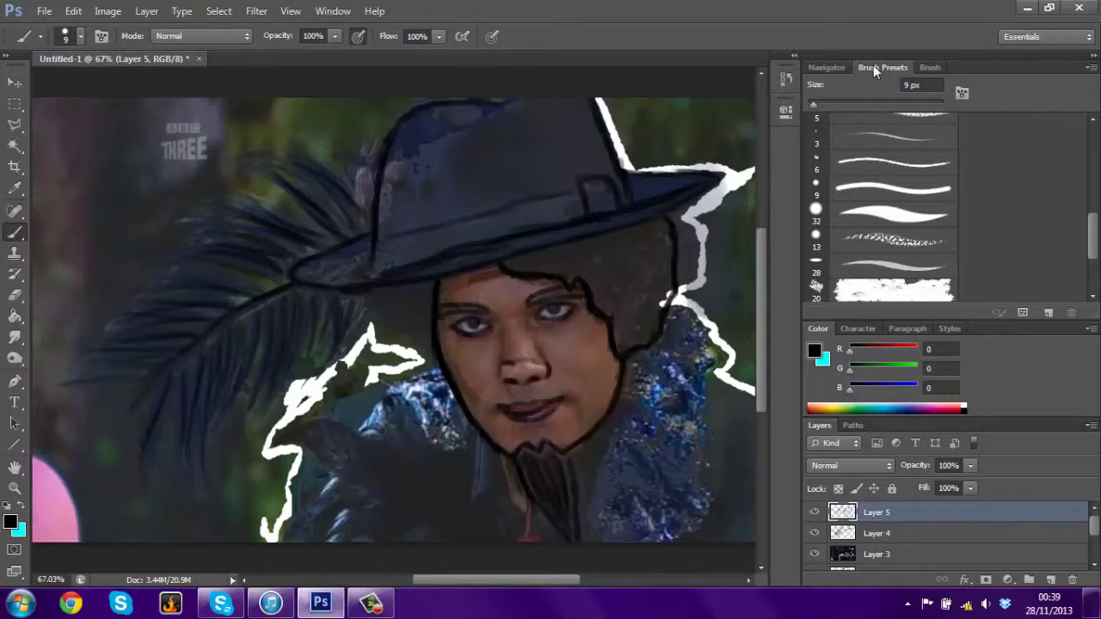
Hide the photo layer and Layer 2 to review the line art on its own.
left_click(878, 69)
left_click(814, 310)
left_click(814, 330)
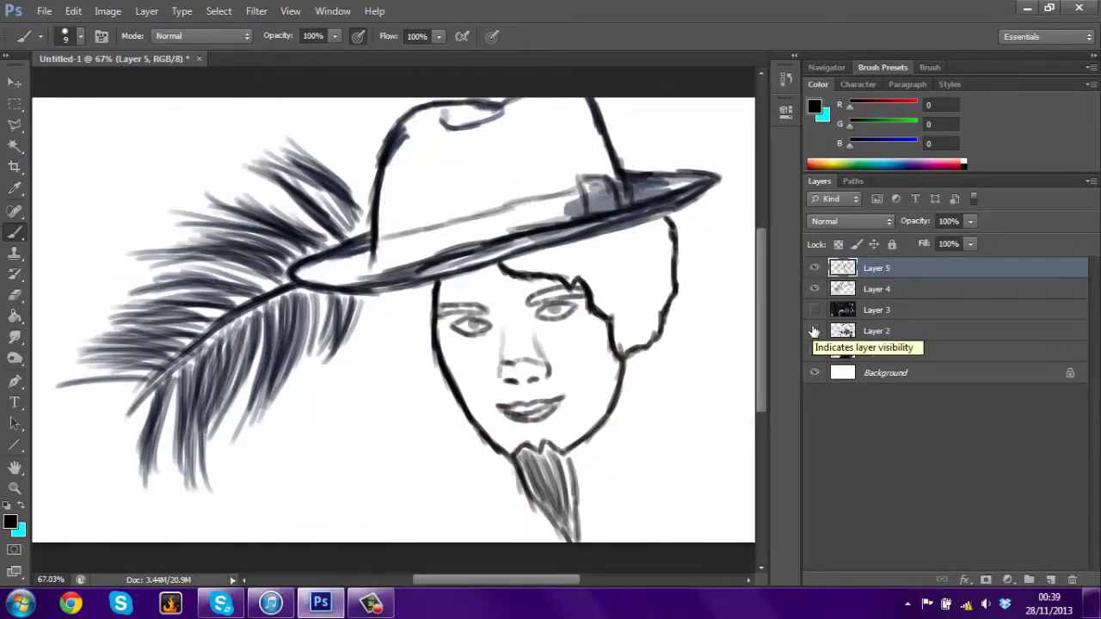
left_click(15, 295)
left_click(814, 310)
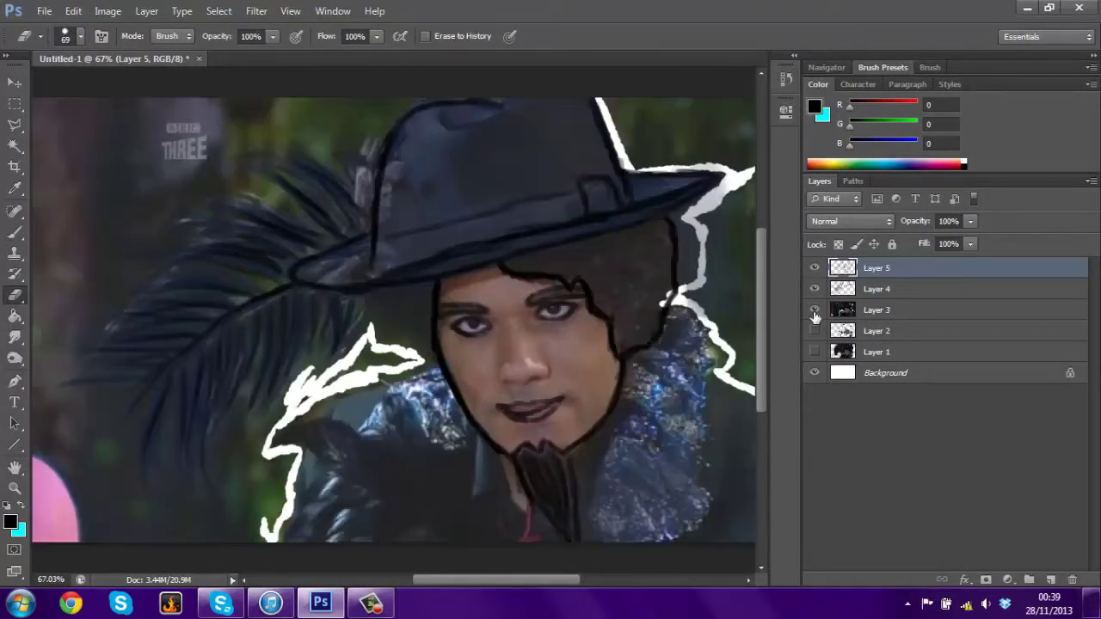
key("b")
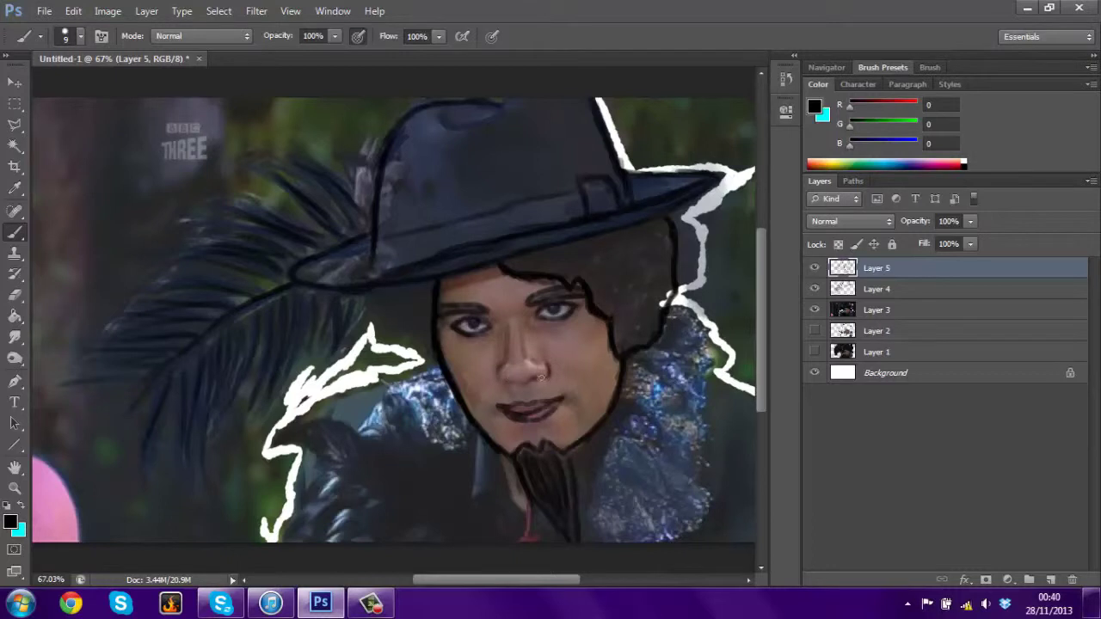
Erase the faint stray mark beside the nose on the line art.
left_click(814, 310)
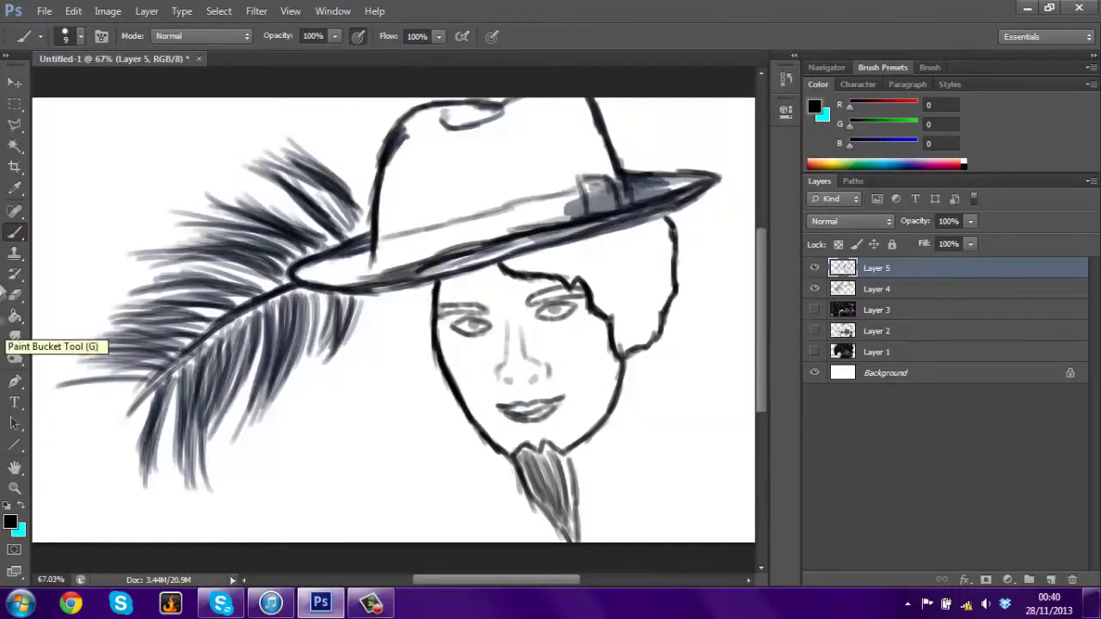
left_click(15, 295)
left_click(492, 362)
left_click(814, 310)
key("b")
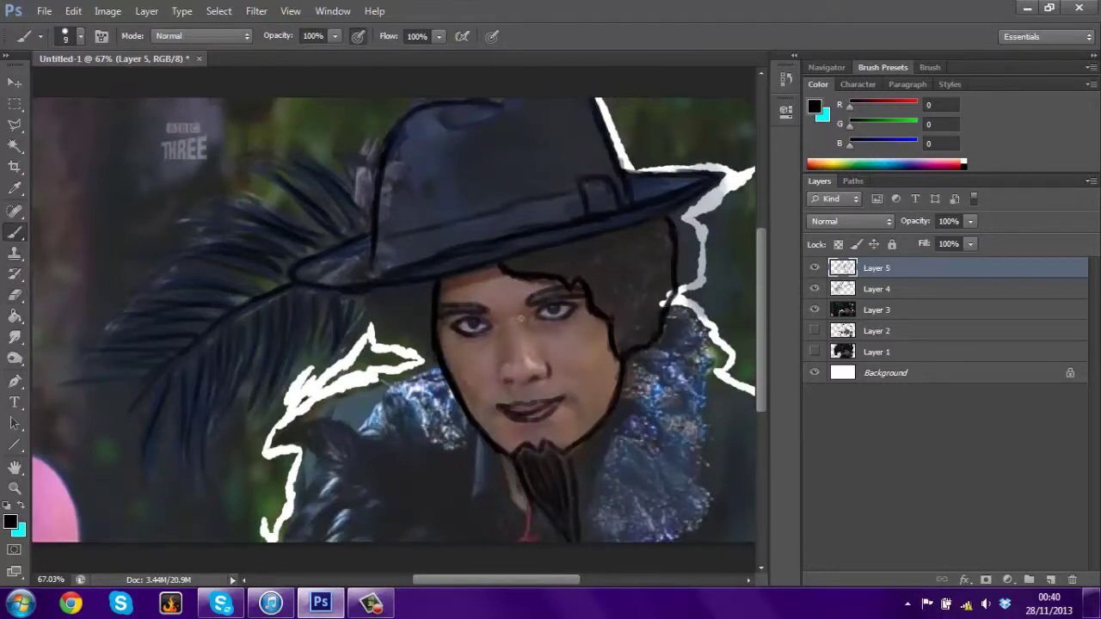
Recheck the line art against the photo, leaving the photo layer visible and the Brush active.
left_click(814, 312)
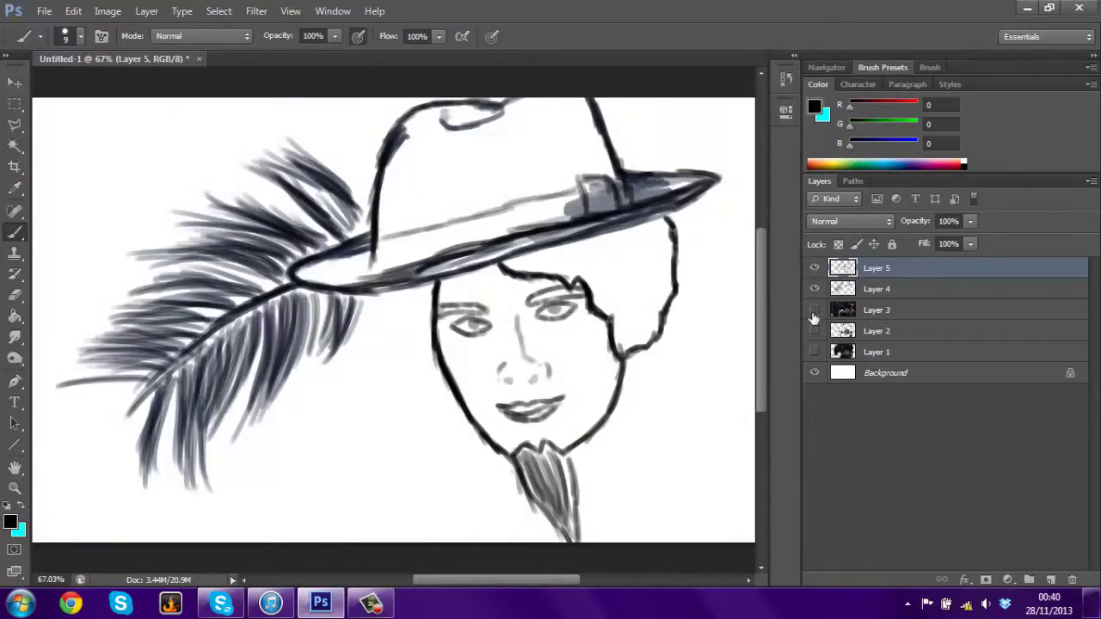
key("e")
left_click(813, 310)
key("b")
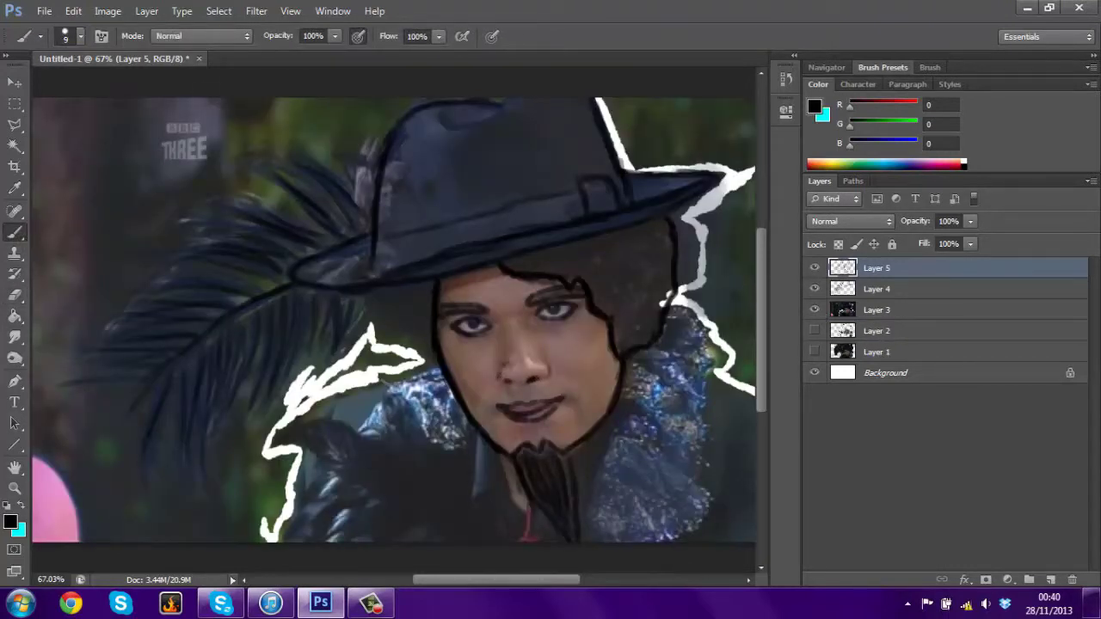
left_click(814, 309)
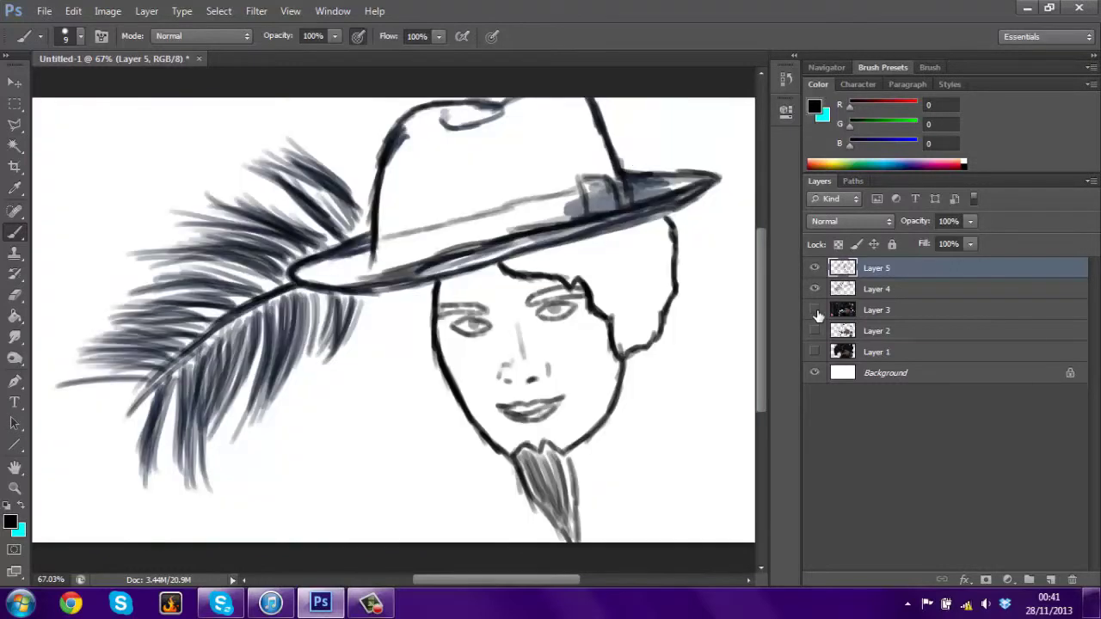
left_click(814, 310)
key("e")
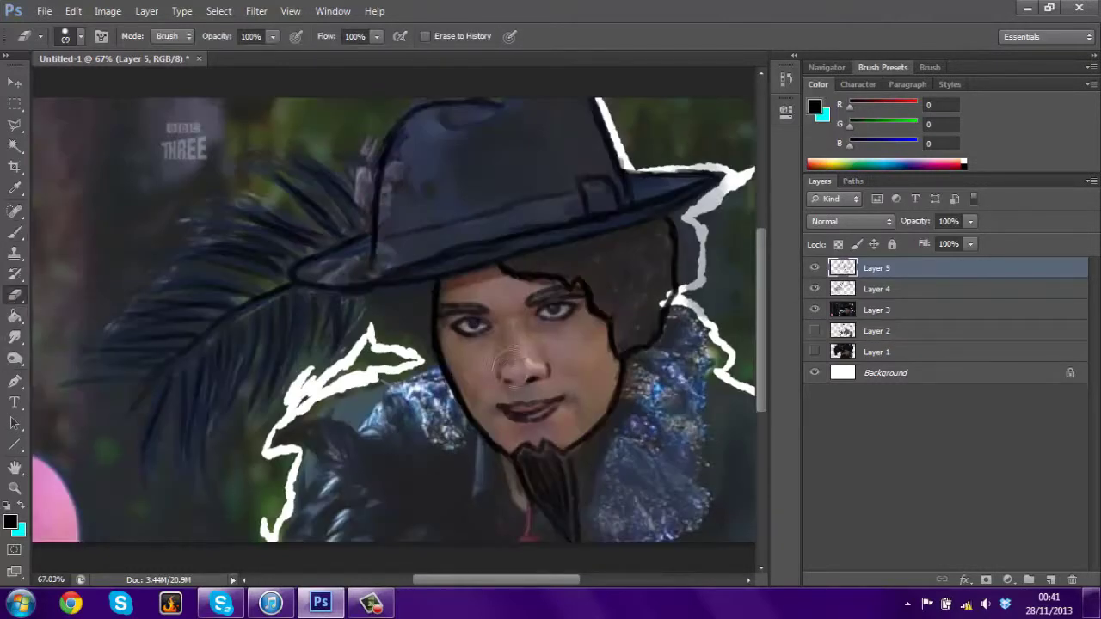
key("b")
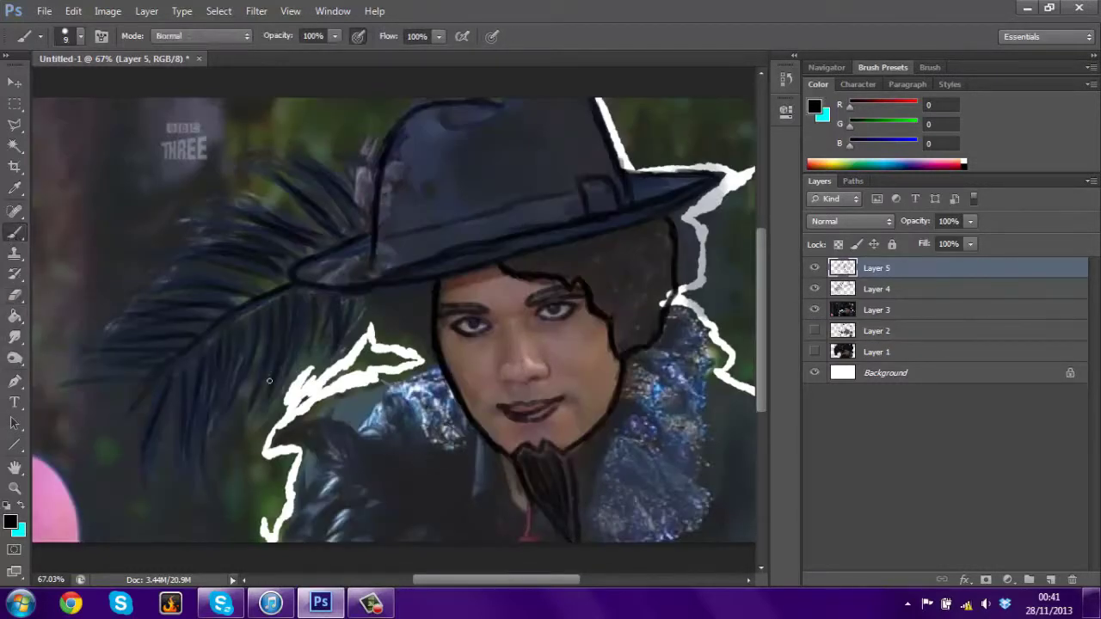
Ink lines down the shirt front and along both edges of the collar.
left_click_drag(475, 432, 474, 492)
left_click_drag(499, 456, 520, 508)
left_click_drag(613, 416, 595, 536)
Trace the hair edges, the lightning shape's inner edge and the jacket's lower-left area.
mouse_move(672, 306)
left_mouse_down()
mouse_move(706, 327)
mouse_move(709, 358)
mouse_move(697, 520)
mouse_move(669, 540)
left_mouse_up()
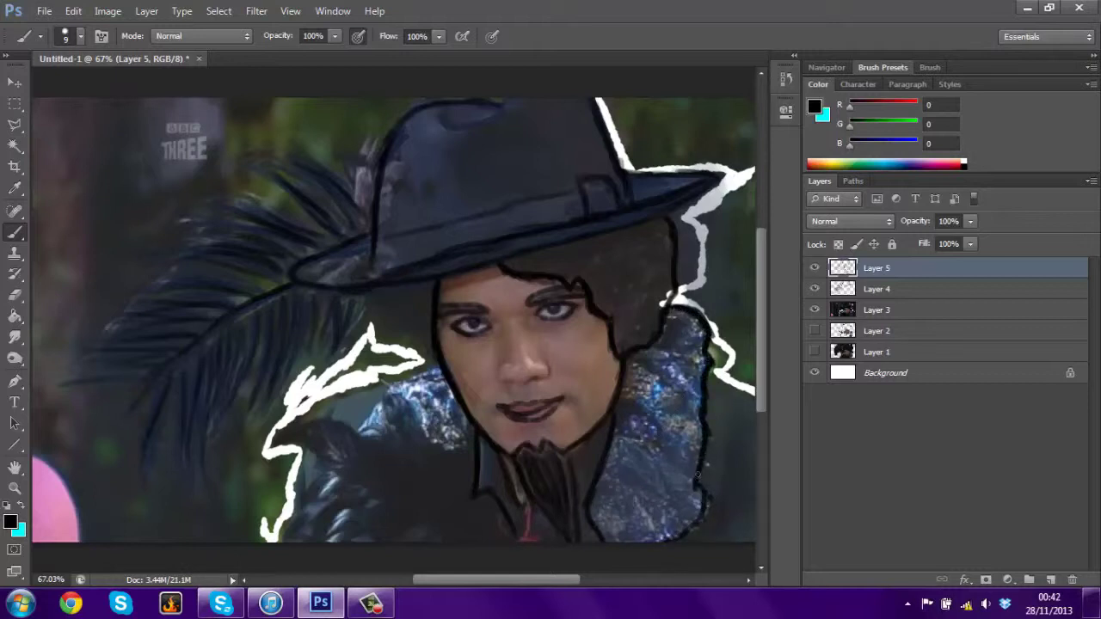
left_click_drag(376, 296, 416, 336)
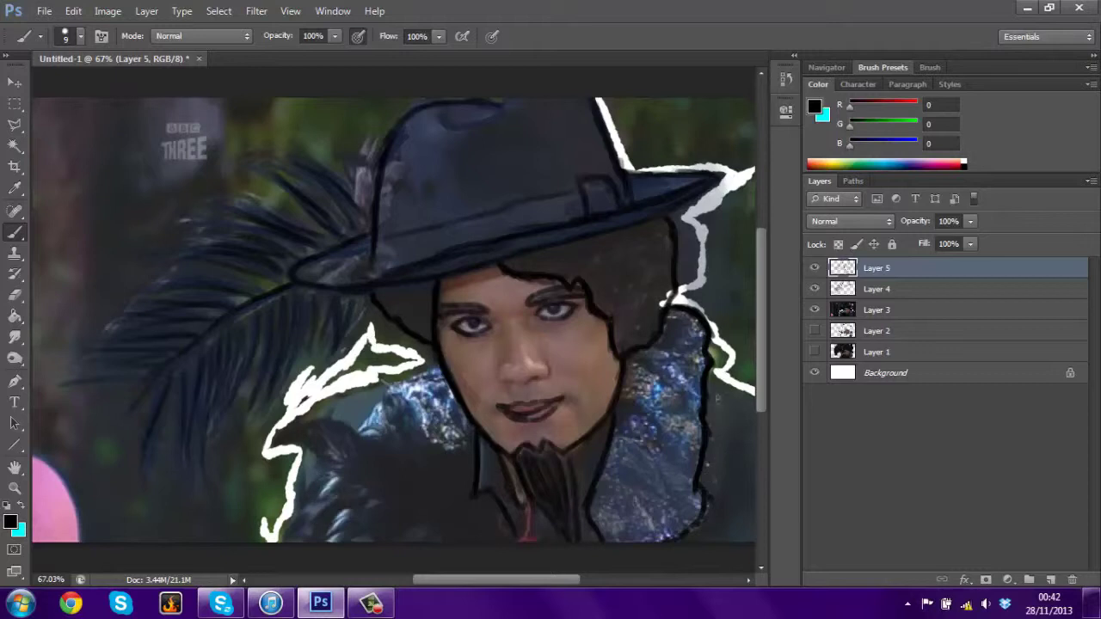
left_click_drag(708, 386, 753, 401)
mouse_move(336, 402)
left_mouse_down()
mouse_move(440, 367)
mouse_move(355, 447)
mouse_move(391, 411)
mouse_move(361, 477)
mouse_move(335, 434)
mouse_move(291, 436)
mouse_move(396, 490)
mouse_move(379, 450)
mouse_move(319, 492)
mouse_move(357, 529)
mouse_move(351, 481)
mouse_move(325, 487)
mouse_move(297, 534)
mouse_move(331, 486)
left_mouse_up()
mouse_move(334, 538)
left_mouse_down()
mouse_move(379, 526)
mouse_move(360, 508)
mouse_move(447, 522)
mouse_move(414, 463)
mouse_move(463, 493)
left_mouse_up()
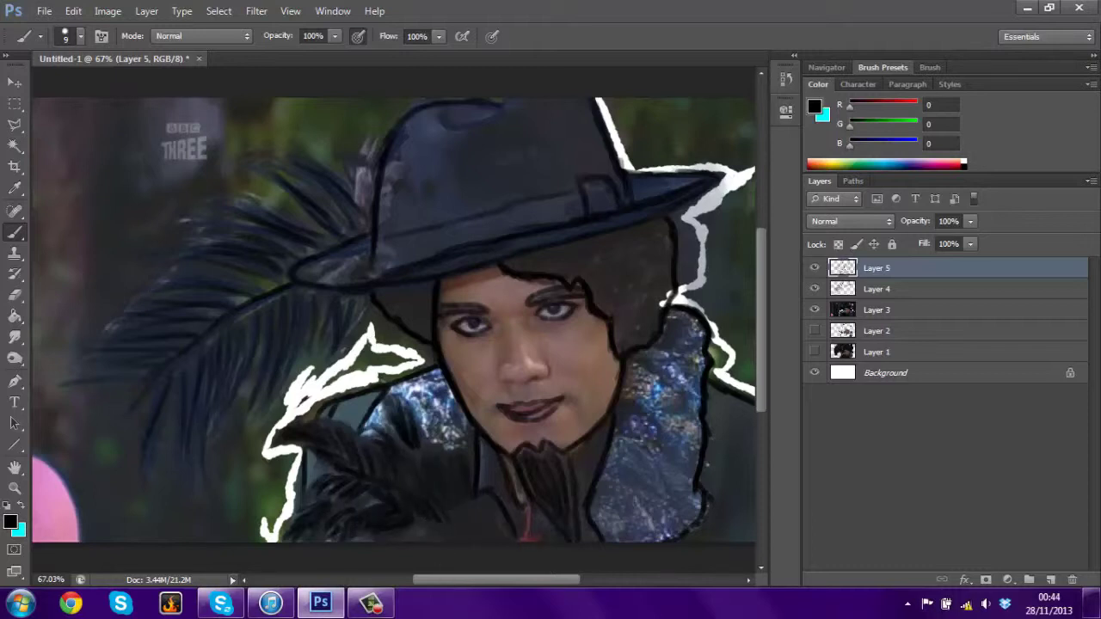
Add a new layer above Layer 3 and name it 'Flts'.
left_click(877, 310)
left_click(1051, 580)
double_click(878, 310)
type("Flts")
key("Return")
Pick a dark blue paint colour and set the brush size to 25 px.
left_click(915, 160)
right_click(449, 148)
left_click_drag(469, 188, 483, 188)
key("Return")
left_click_drag(879, 144, 872, 144)
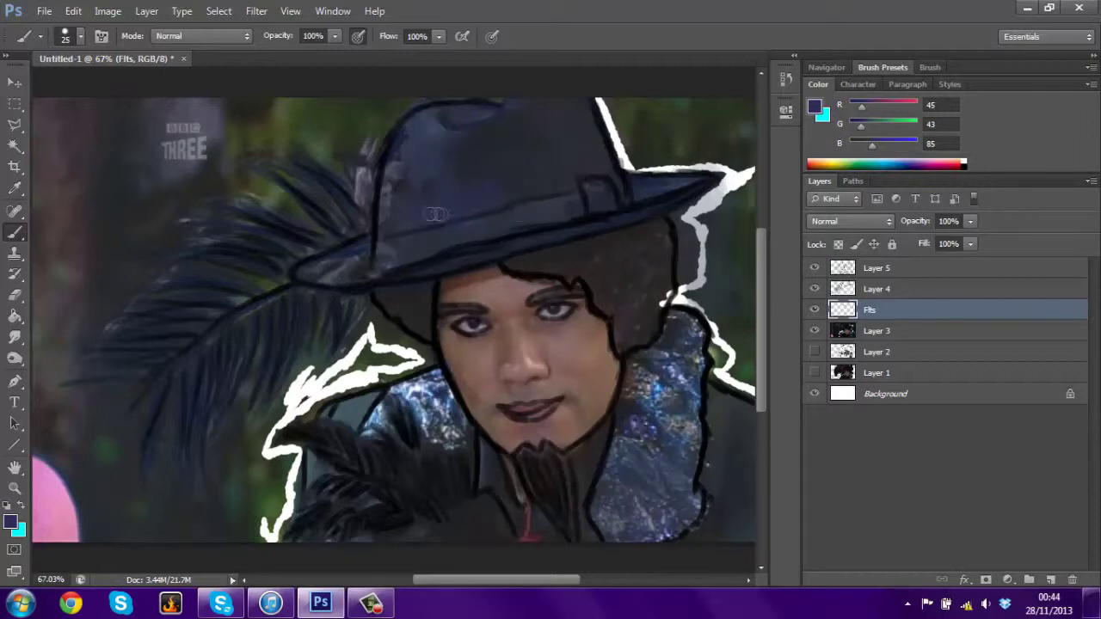
right_click(120, 604)
left_click(376, 357)
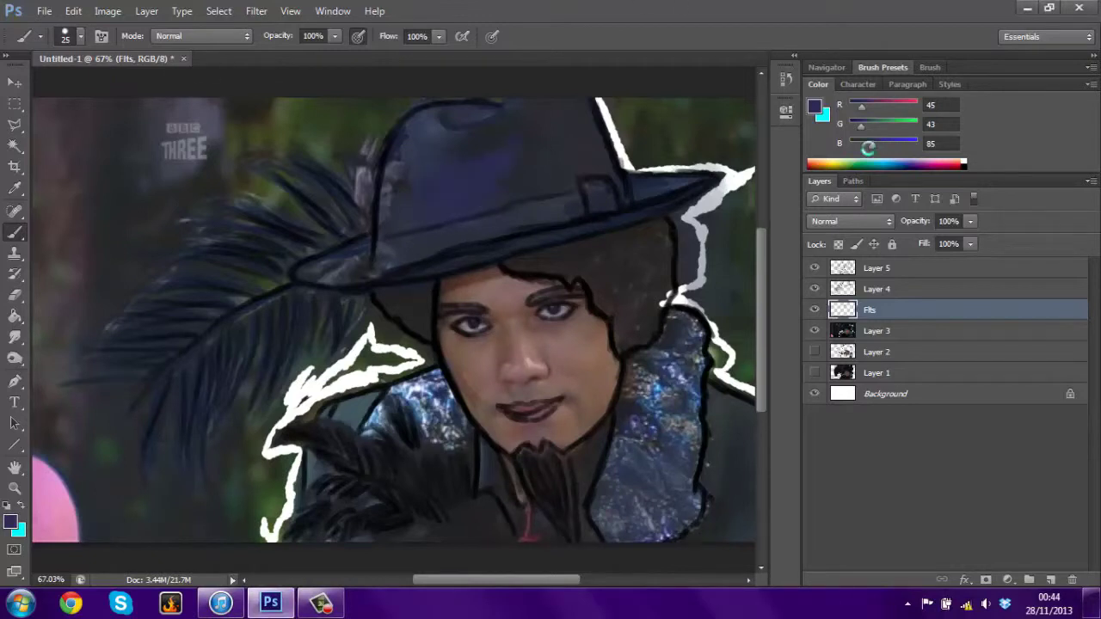
Change the Photoshop.exe process priority in Task Manager.
right_click(421, 603)
left_click(482, 531)
left_click(425, 152)
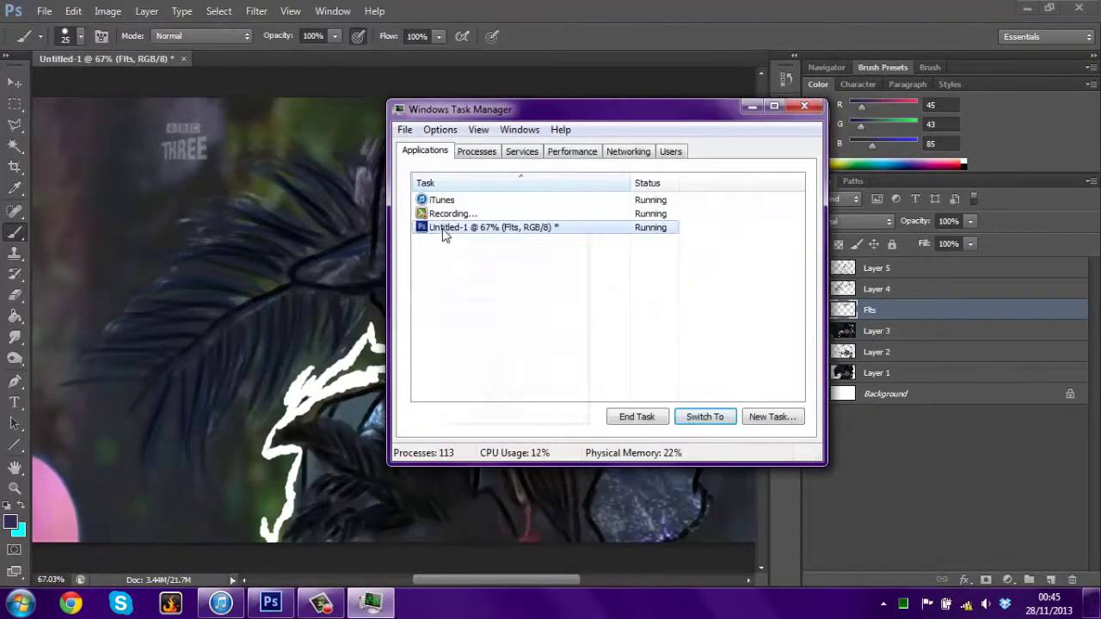
right_click(464, 223)
left_click(499, 258)
right_click(445, 379)
left_click(364, 530)
left_click(571, 388)
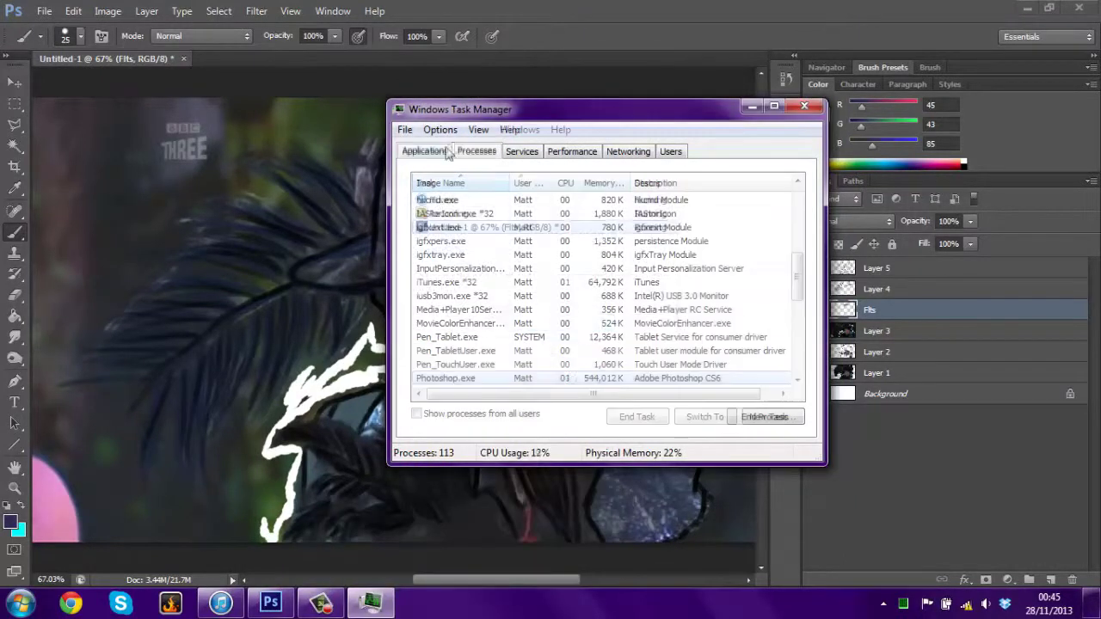
Change the iTunes process priority as well and close Task Manager.
left_click(441, 282)
right_click(444, 284)
left_click(348, 502)
left_click(570, 322)
left_click(804, 106)
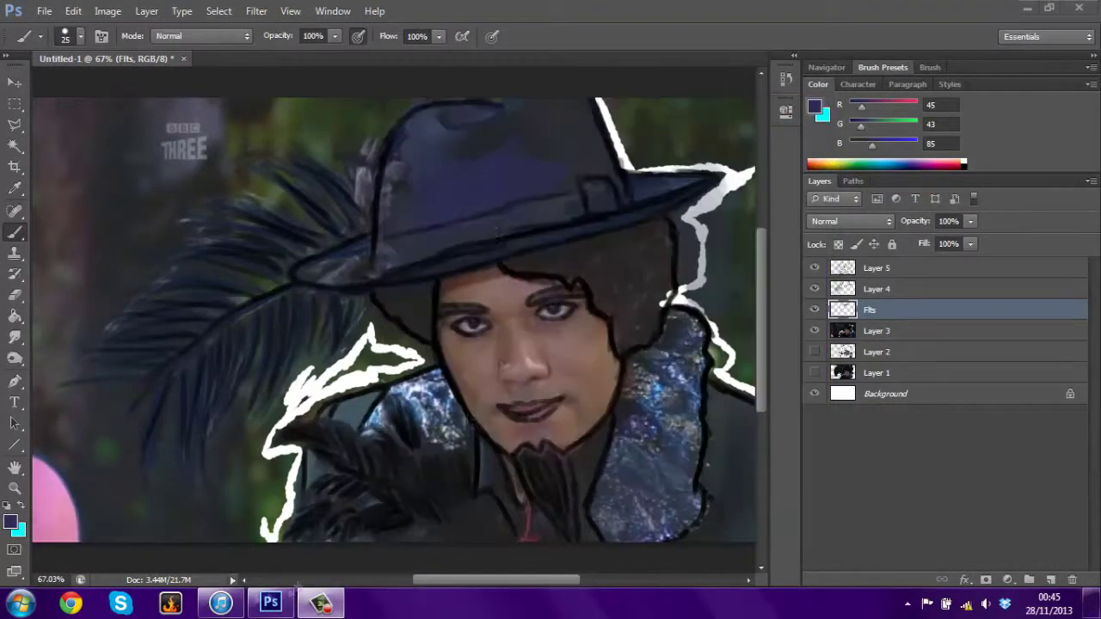
Select Layer 3 and choose the 32 px round brush preset.
right_click(860, 331)
key("Escape")
left_click(883, 67)
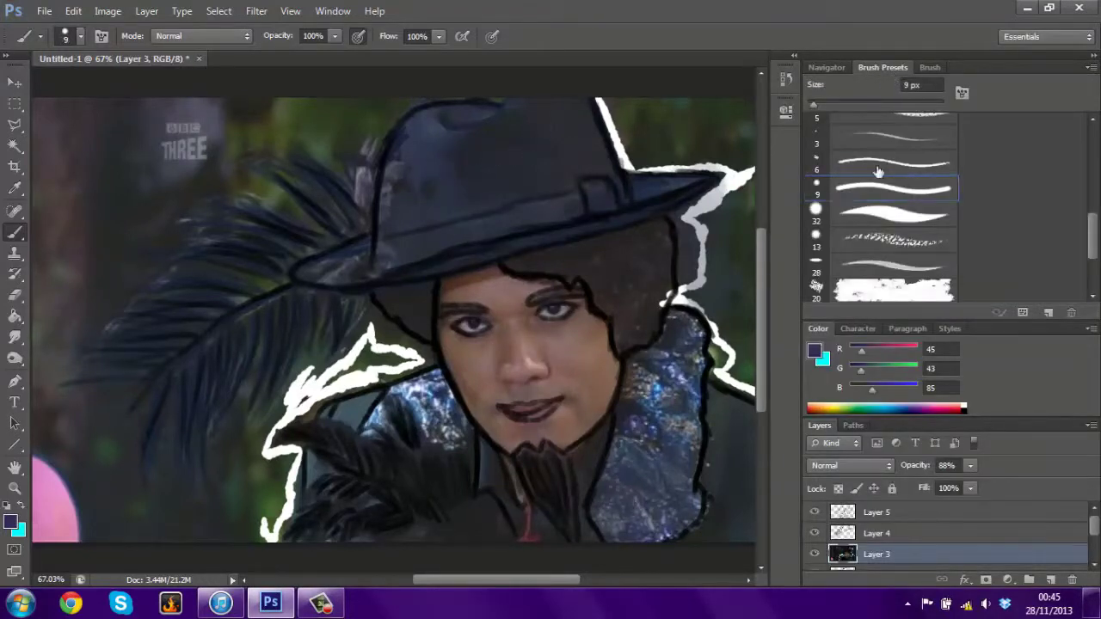
left_click(895, 215)
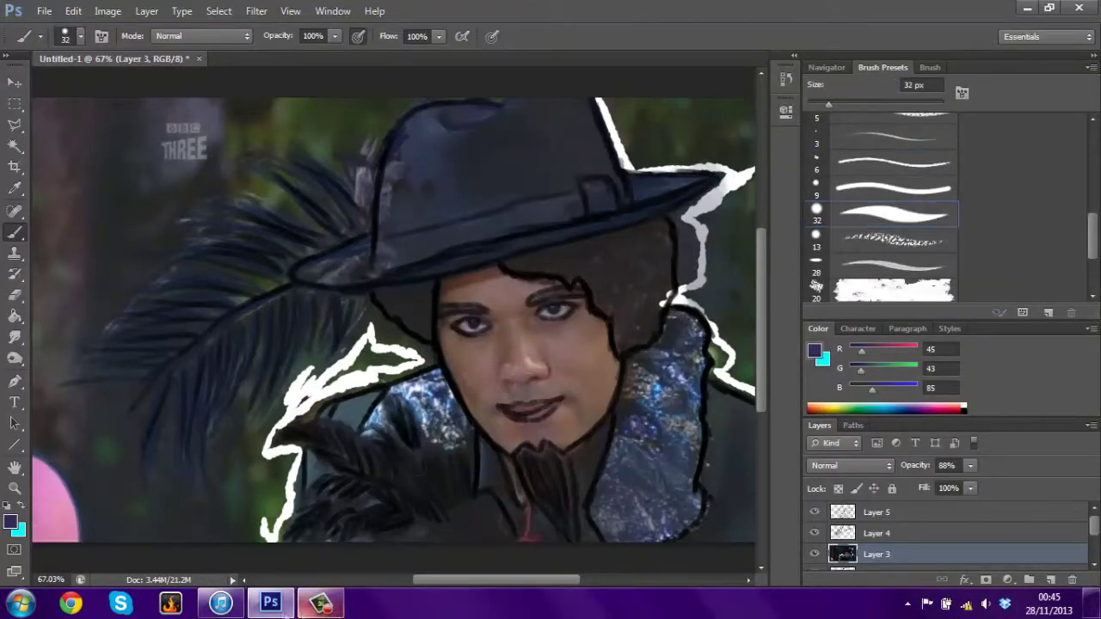
In iTunes play the NITRO/NOISE remix and find artist Chameleon; make the Photoshop colour bluer.
left_click(220, 603)
double_click(472, 487)
left_click(990, 24)
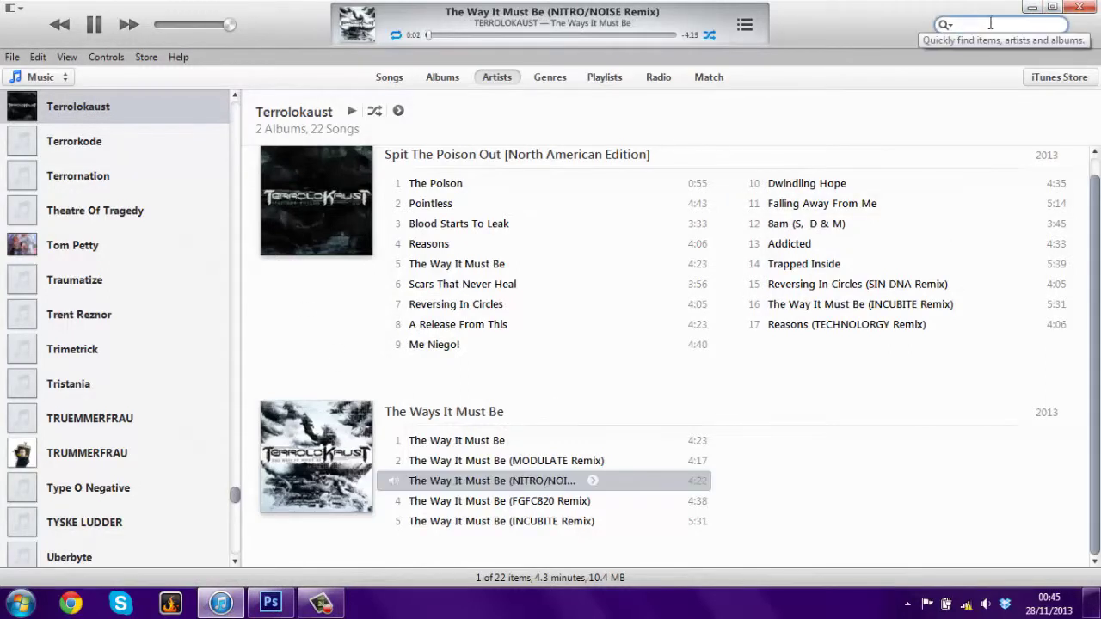
type("ch")
left_click(942, 103)
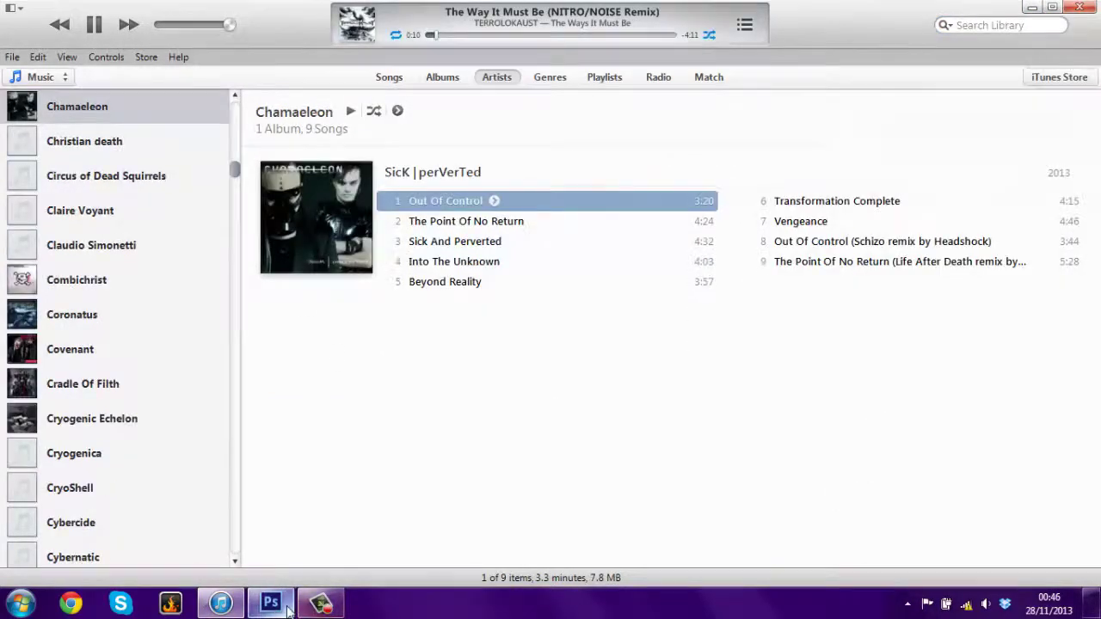
left_click(272, 603)
left_click(879, 389)
Add a new layer above Layer 3 and paint the hat crown blue.
left_click(1051, 580)
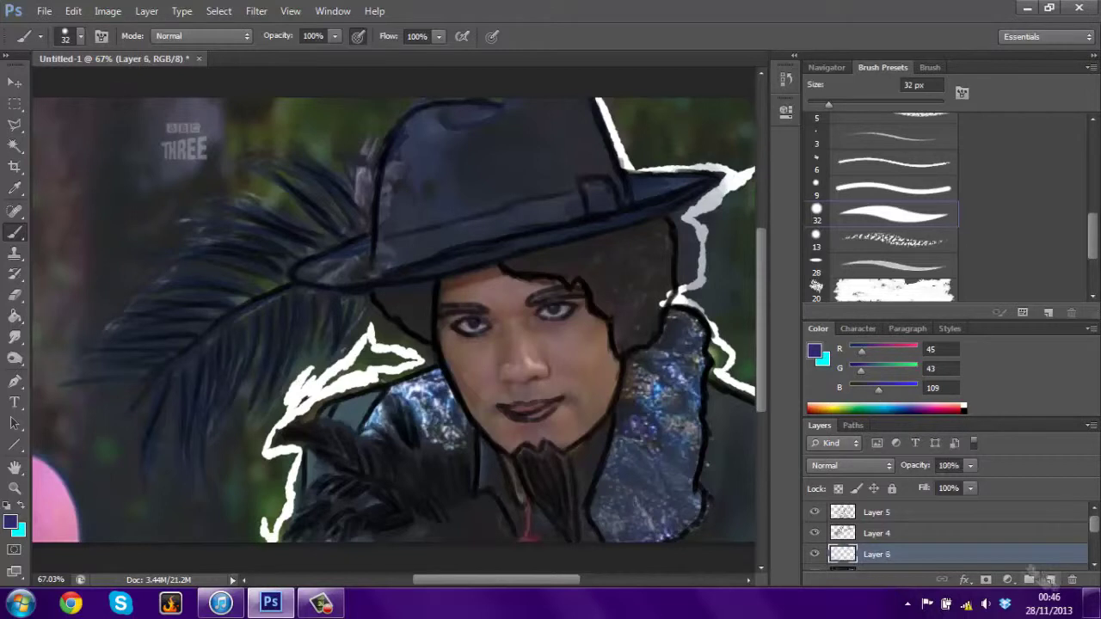
left_click(889, 68)
left_click_drag(465, 191, 471, 237)
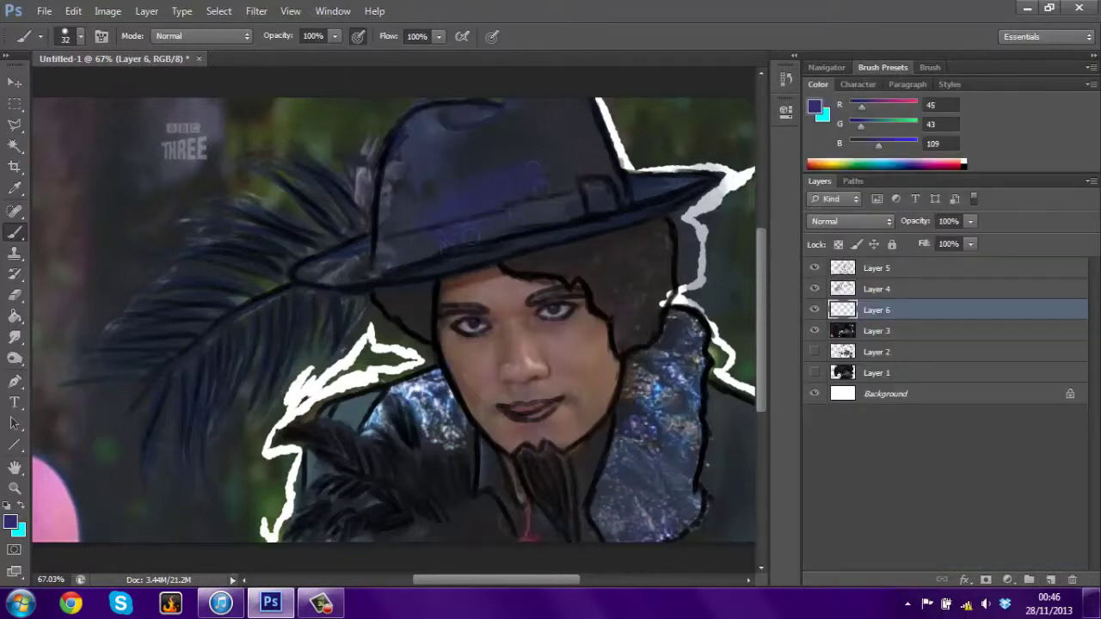
mouse_move(382, 222)
left_mouse_down()
mouse_move(387, 165)
mouse_move(405, 148)
mouse_move(482, 155)
mouse_move(555, 224)
mouse_move(605, 181)
mouse_move(556, 144)
mouse_move(489, 145)
mouse_move(587, 164)
left_mouse_up()
mouse_move(499, 123)
left_mouse_down()
mouse_move(428, 123)
mouse_move(487, 117)
left_mouse_up()
mouse_move(440, 190)
left_mouse_down()
mouse_move(376, 234)
mouse_move(405, 184)
mouse_move(442, 226)
mouse_move(520, 127)
mouse_move(458, 120)
mouse_move(393, 161)
left_mouse_up()
mouse_move(393, 232)
left_mouse_down()
mouse_move(472, 120)
mouse_move(555, 172)
mouse_move(592, 169)
mouse_move(561, 152)
left_mouse_up()
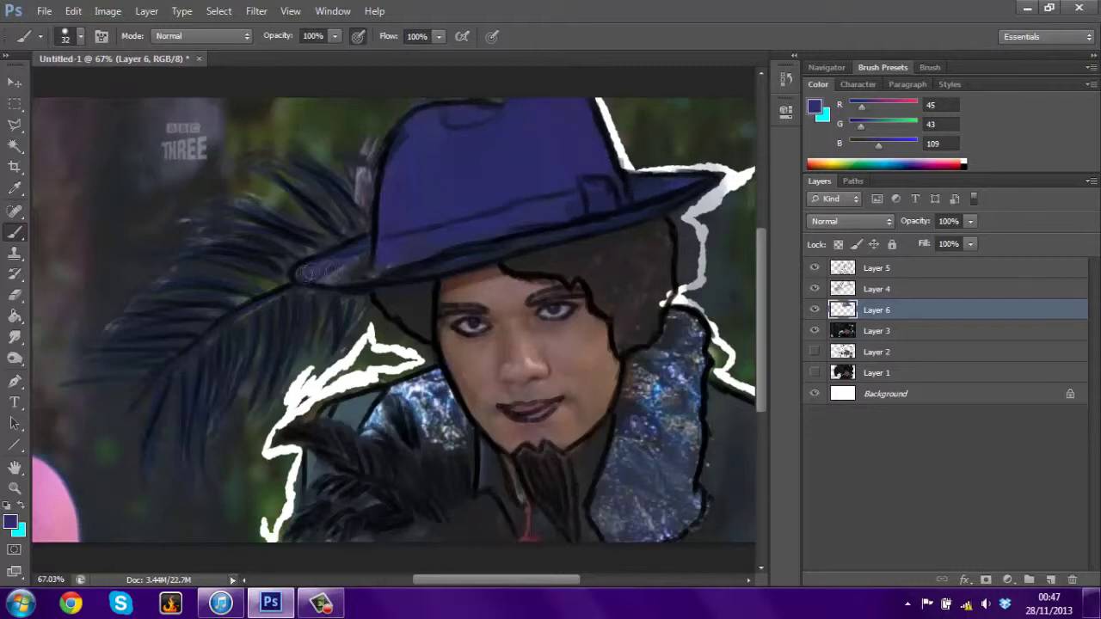
Compare the blue layer on and off, show Layer 4, and undo a stray brim erase.
left_click(814, 310)
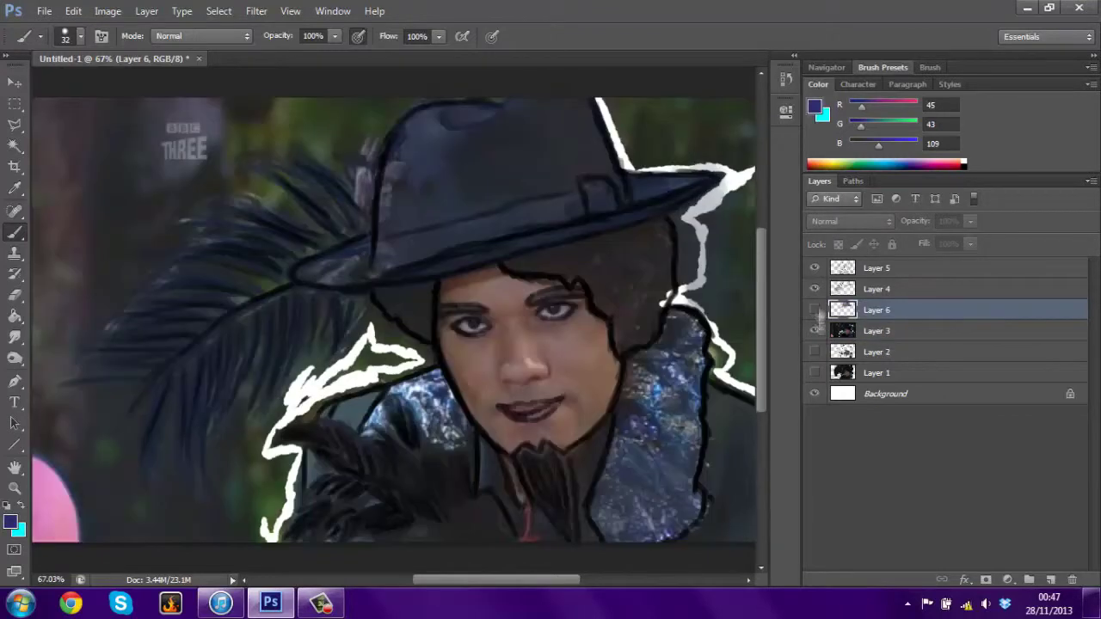
left_click(814, 309)
left_click(813, 289)
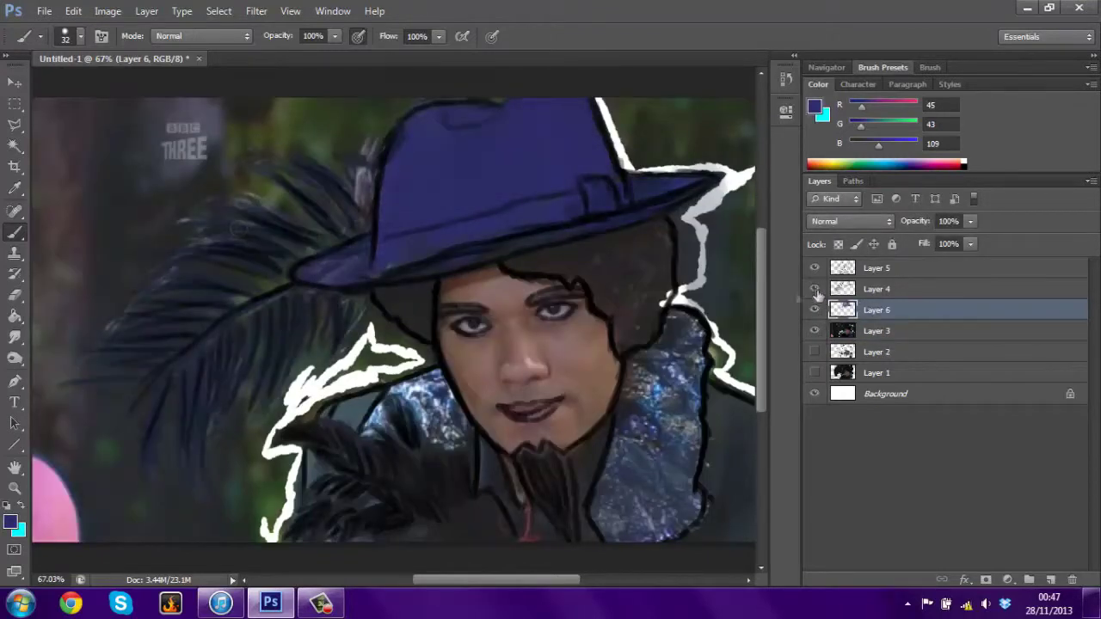
left_click(15, 295)
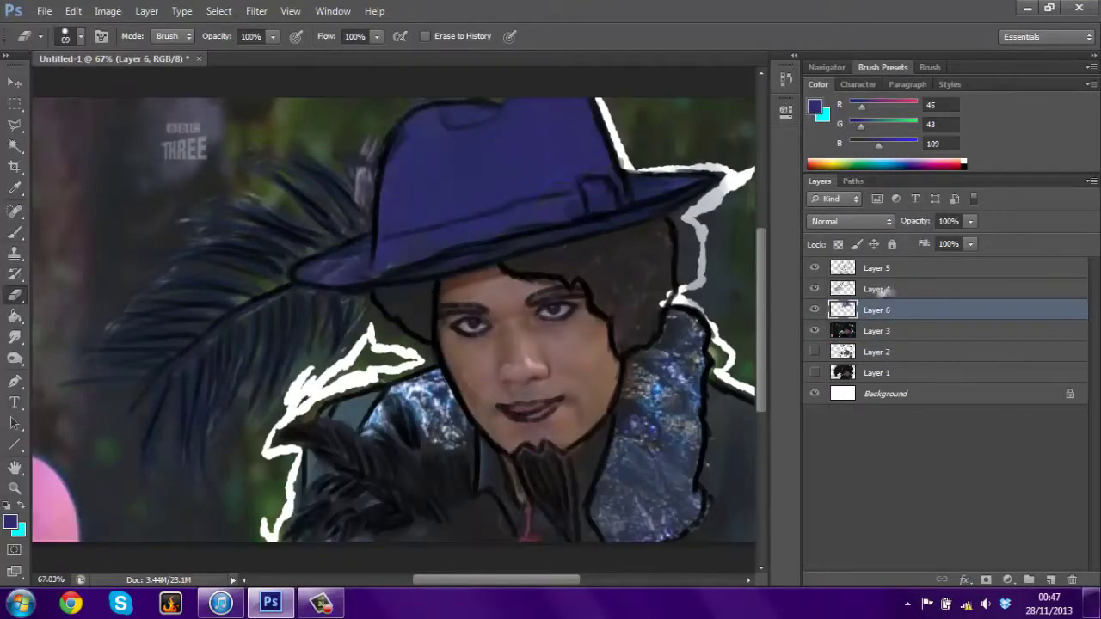
key("ctrl+z")
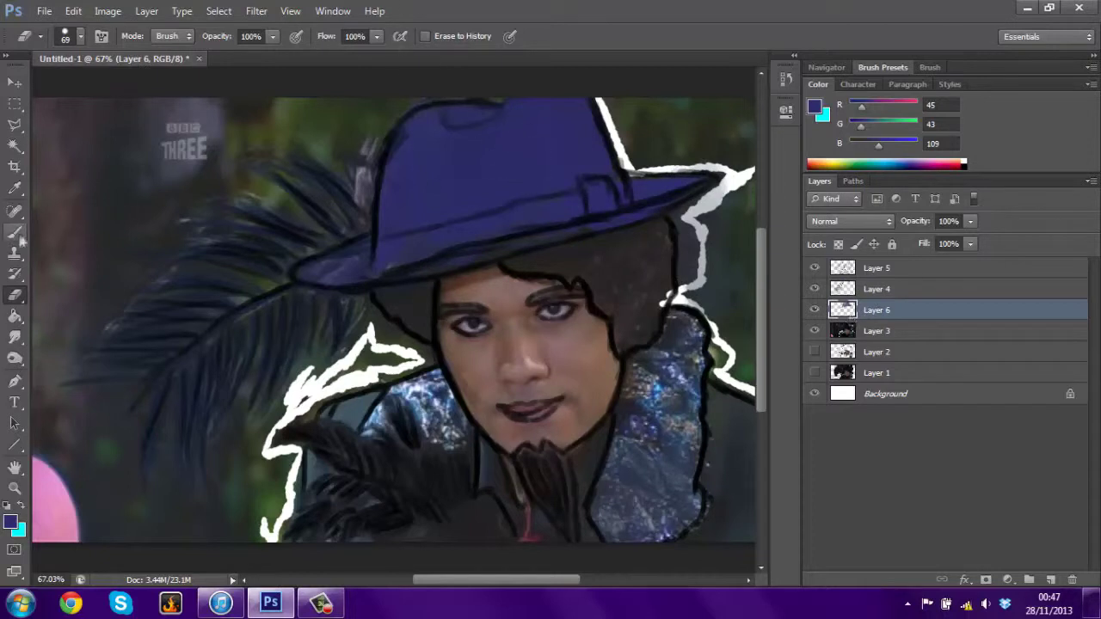
left_click(15, 233)
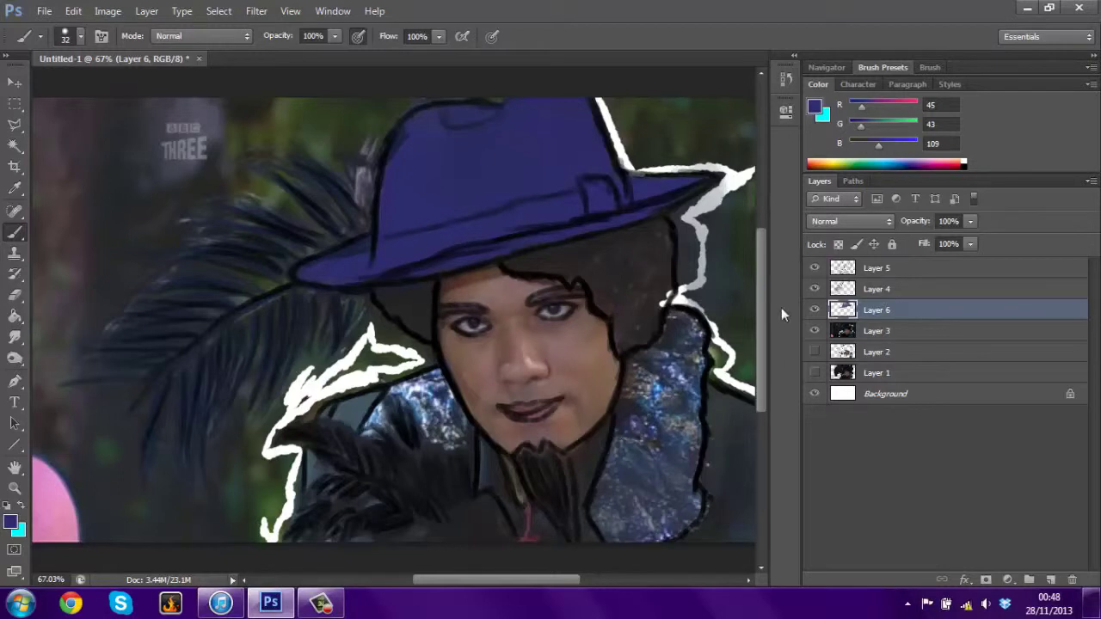
Add a new layer and rename the blue hat layer 'Hat flats'.
left_click(1051, 580, "ctrl")
double_click(878, 309)
type("Hat flats")
key("Return")
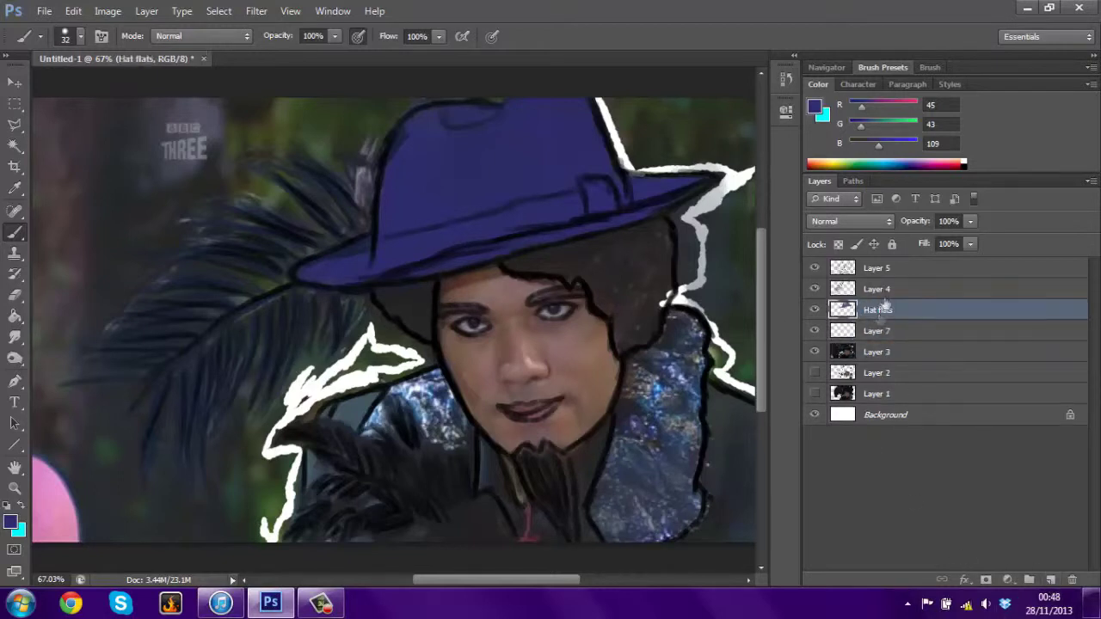
Rename the new empty layer 'Faceflats'.
left_click(877, 331)
double_click(878, 331)
type("Faceflats")
key("Return")
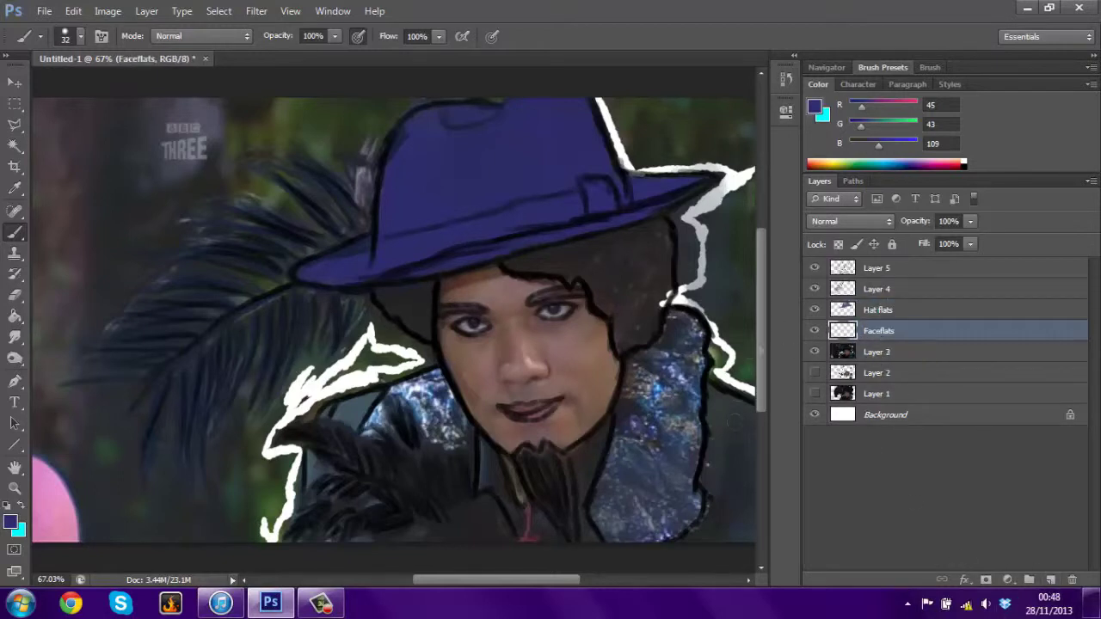
Sample the skin tone and fill the cheeks, chin, forehead and eye area with it.
left_click(594, 362, "alt")
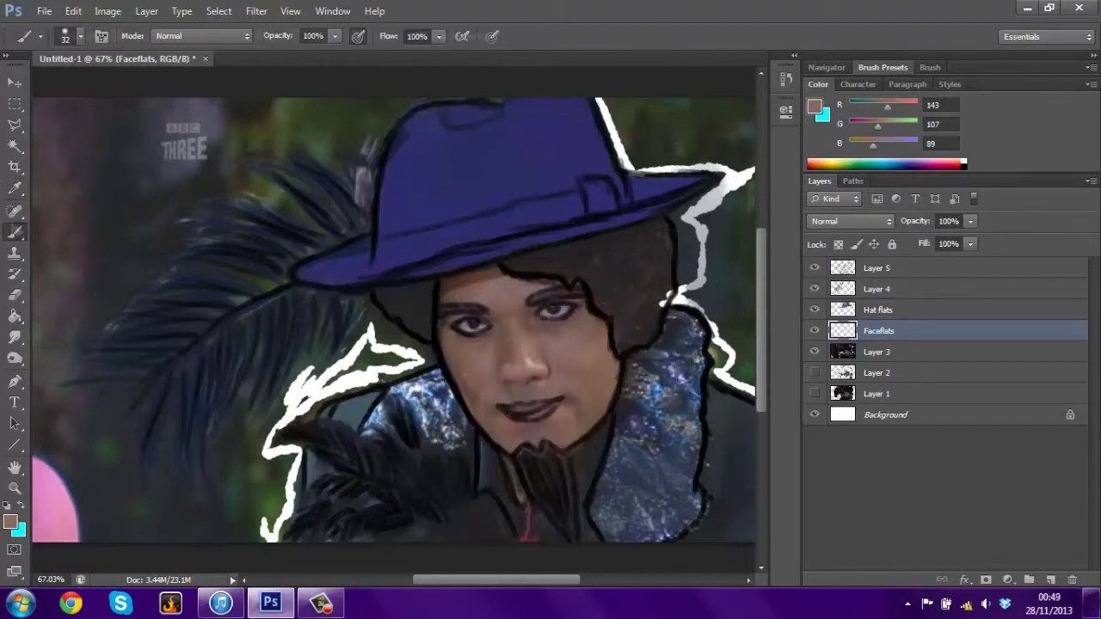
mouse_move(503, 349)
left_mouse_down()
mouse_move(469, 404)
mouse_move(516, 435)
left_mouse_up()
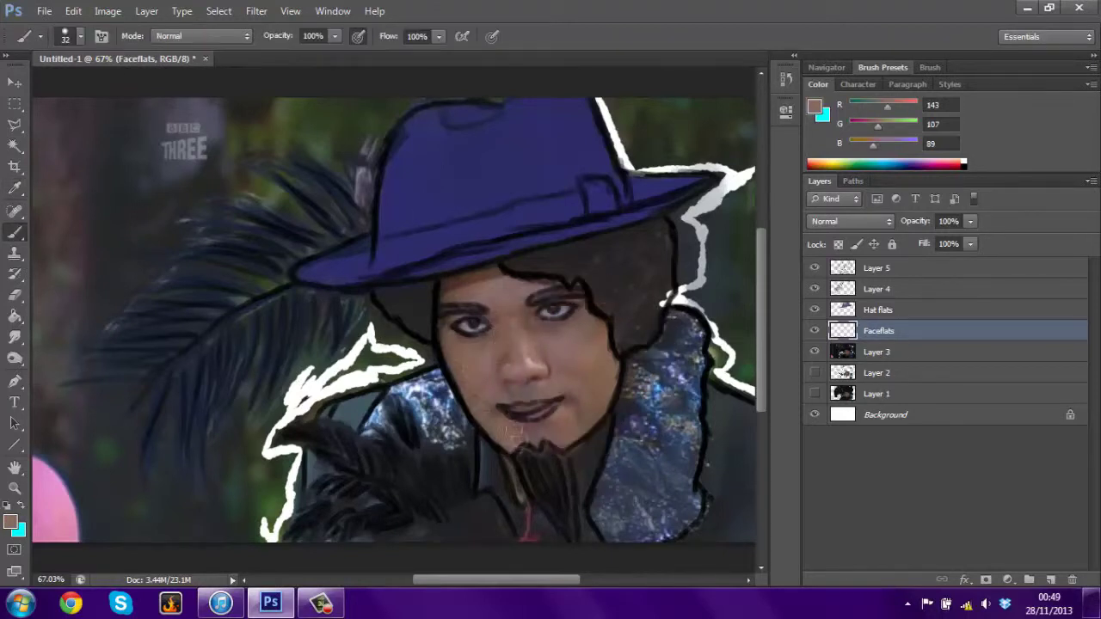
mouse_move(463, 374)
left_mouse_down()
mouse_move(447, 332)
mouse_move(451, 284)
mouse_move(542, 275)
mouse_move(606, 327)
mouse_move(538, 361)
mouse_move(456, 327)
mouse_move(447, 297)
mouse_move(506, 265)
mouse_move(448, 287)
left_mouse_up()
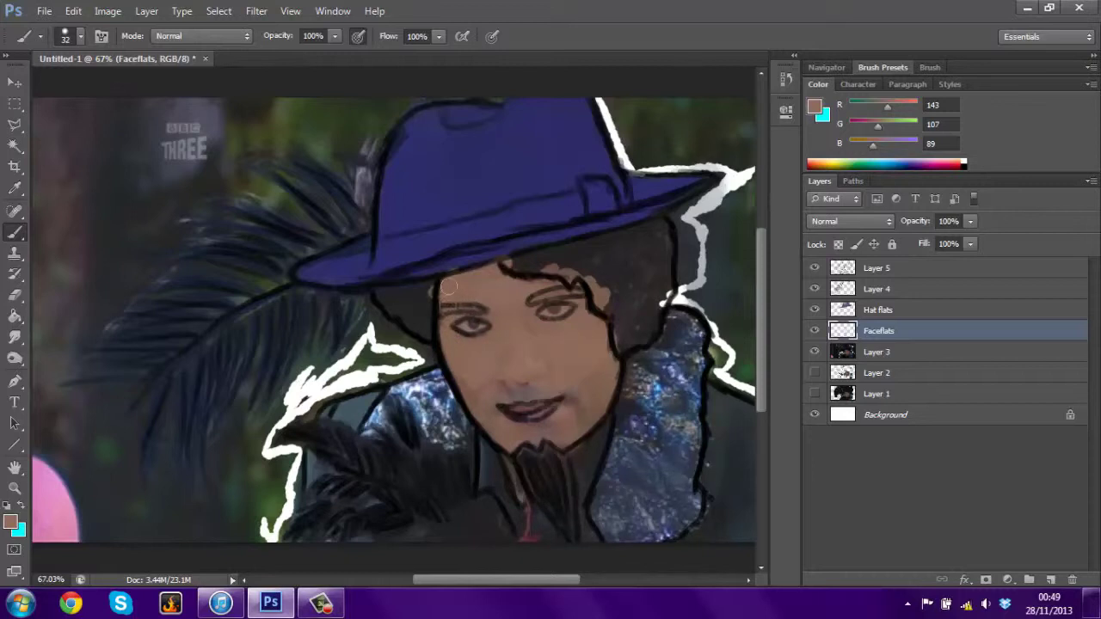
mouse_move(499, 413)
left_mouse_down()
mouse_move(469, 396)
mouse_move(533, 439)
mouse_move(503, 396)
mouse_move(536, 401)
left_mouse_up()
mouse_move(590, 368)
left_mouse_down()
mouse_move(613, 379)
mouse_move(616, 370)
mouse_move(582, 426)
mouse_move(555, 421)
mouse_move(587, 415)
left_mouse_up()
left_click_drag(456, 310, 482, 322)
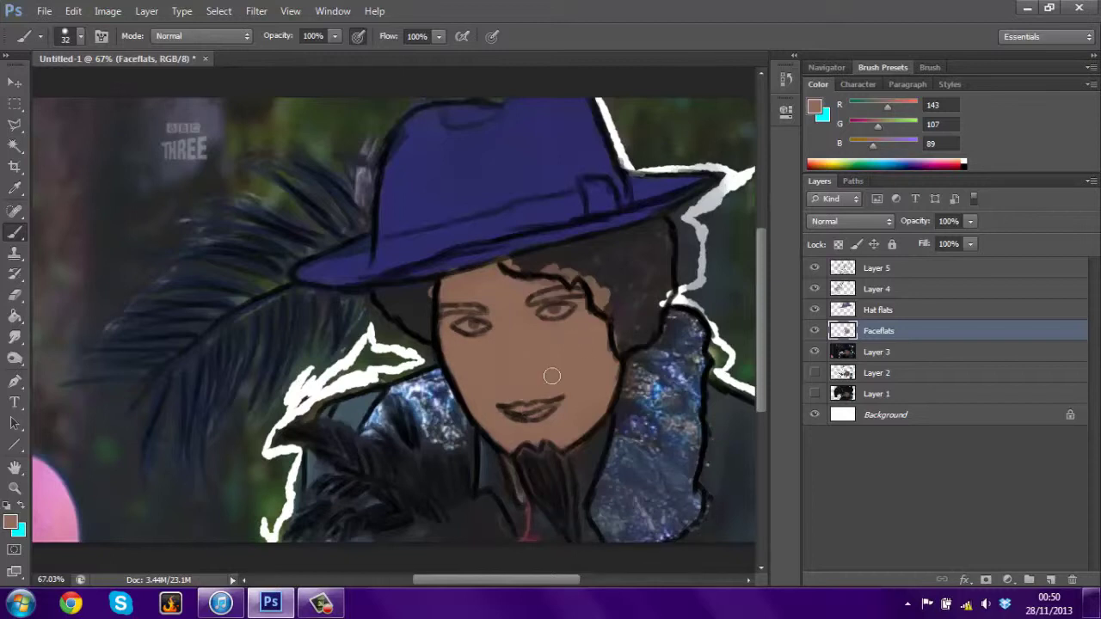
Add a layer named 'Hair Flats' and pick a dark grey paint colour.
left_click(1052, 580)
double_click(877, 331)
type("Hair Flats")
key("Return")
left_click(864, 105)
left_click(869, 125)
Paint the hair dark grey on both sides of the face.
mouse_move(588, 257)
left_mouse_down()
mouse_move(628, 277)
mouse_move(633, 338)
mouse_move(663, 293)
mouse_move(667, 231)
mouse_move(510, 265)
mouse_move(634, 321)
mouse_move(645, 250)
left_mouse_up()
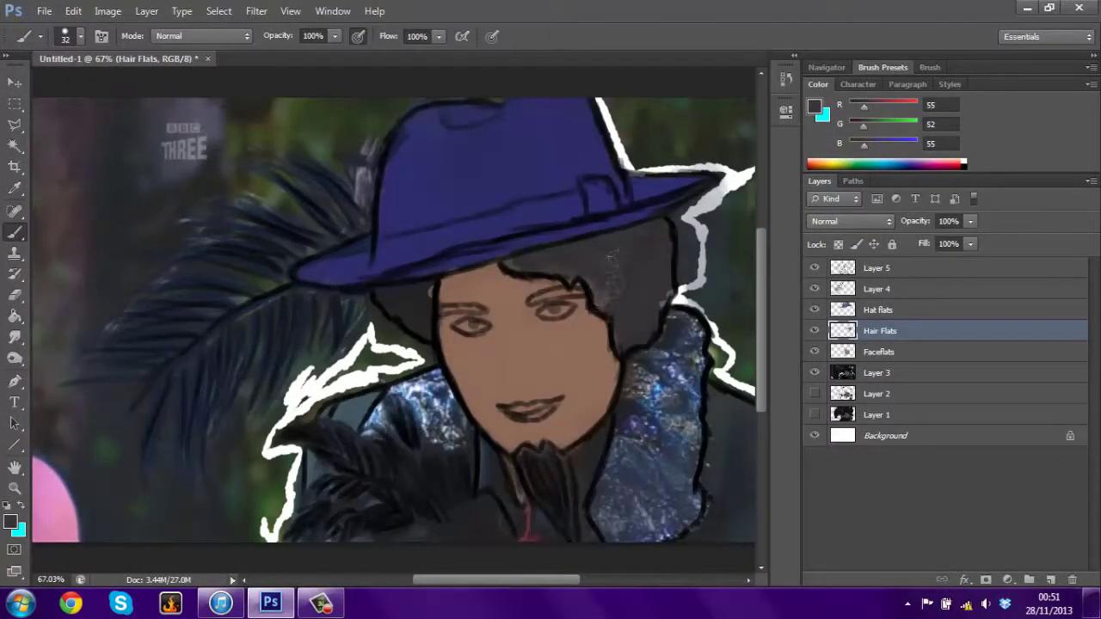
mouse_move(609, 255)
left_mouse_down()
mouse_move(568, 278)
mouse_move(661, 290)
left_mouse_up()
left_click_drag(369, 317, 403, 295)
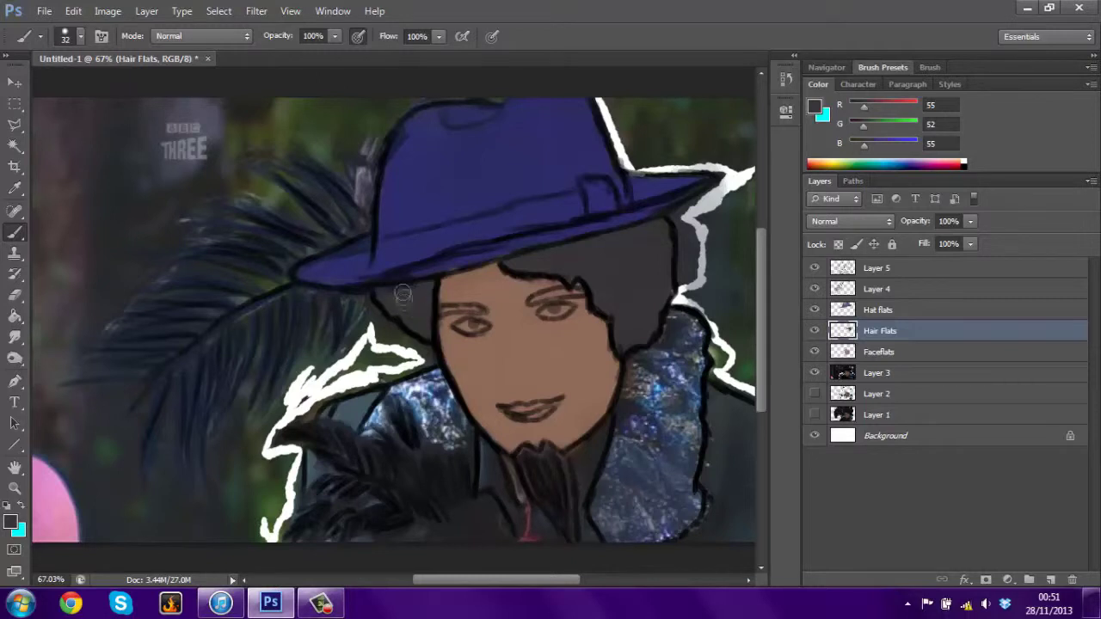
left_click(827, 67)
Zoom in on the face to 122%, select Layer 5 and set a 16 px brush.
left_click_drag(962, 313, 973, 312)
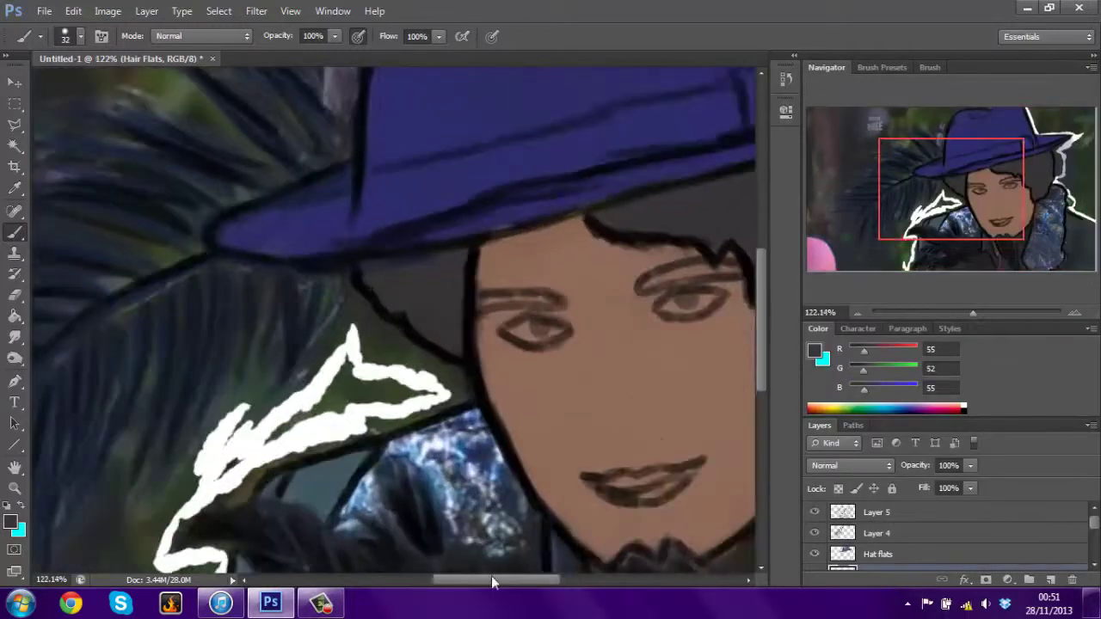
left_click_drag(491, 583, 539, 582)
left_click(877, 512)
right_click(387, 345)
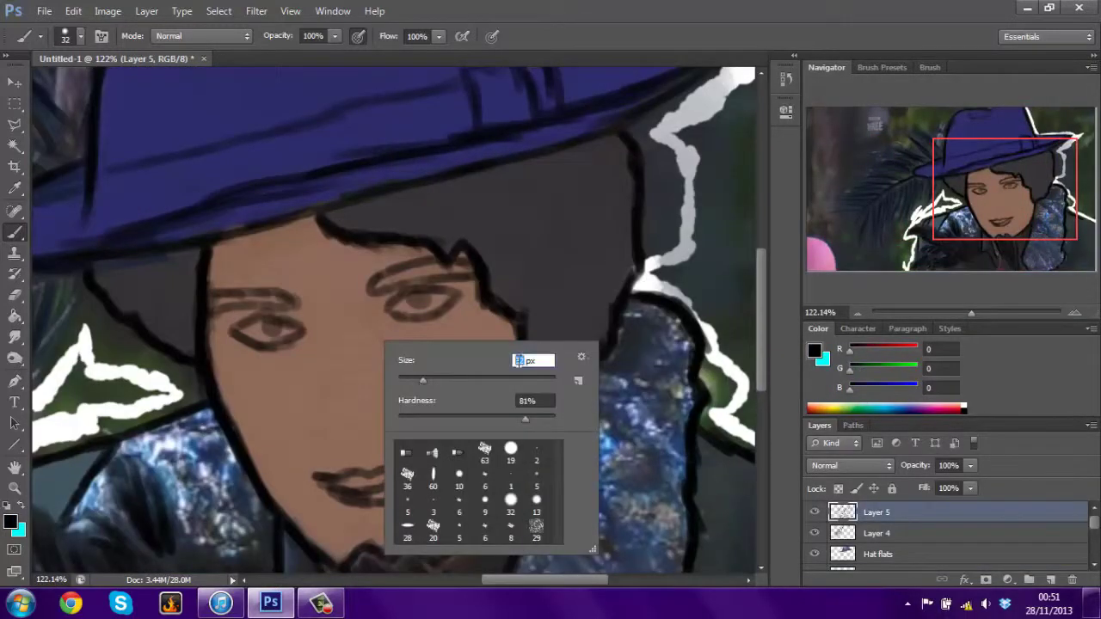
left_click(19, 603)
type("32 pix current")
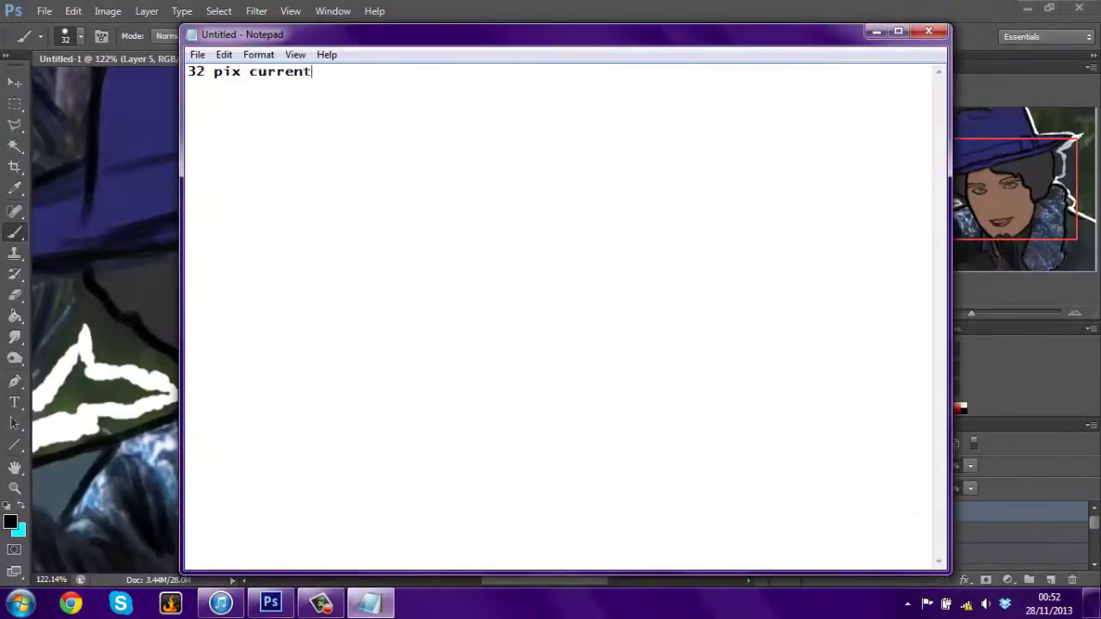
type("16")
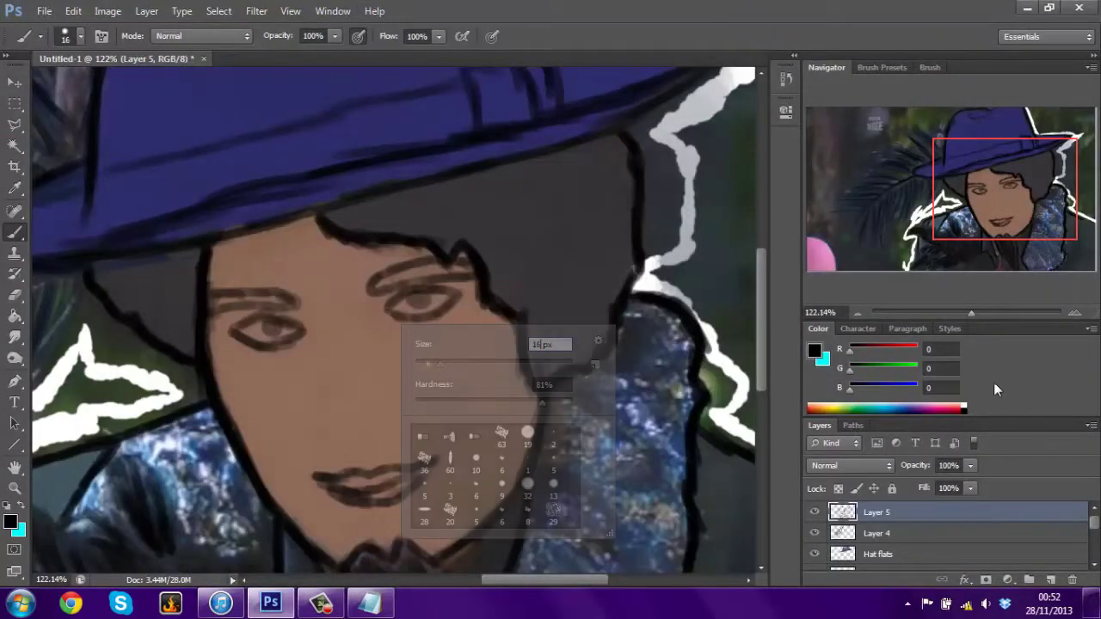
Thicken both eyebrows in black and paint pupils into the eyes.
mouse_move(211, 294)
left_mouse_down()
mouse_move(286, 298)
mouse_move(211, 303)
left_mouse_up()
mouse_move(370, 289)
left_mouse_down()
mouse_move(426, 259)
mouse_move(478, 259)
mouse_move(392, 308)
mouse_move(434, 303)
left_mouse_up()
mouse_move(225, 327)
left_mouse_down()
mouse_move(269, 343)
mouse_move(303, 331)
mouse_move(262, 311)
mouse_move(231, 327)
left_mouse_up()
left_click_drag(262, 325, 274, 329)
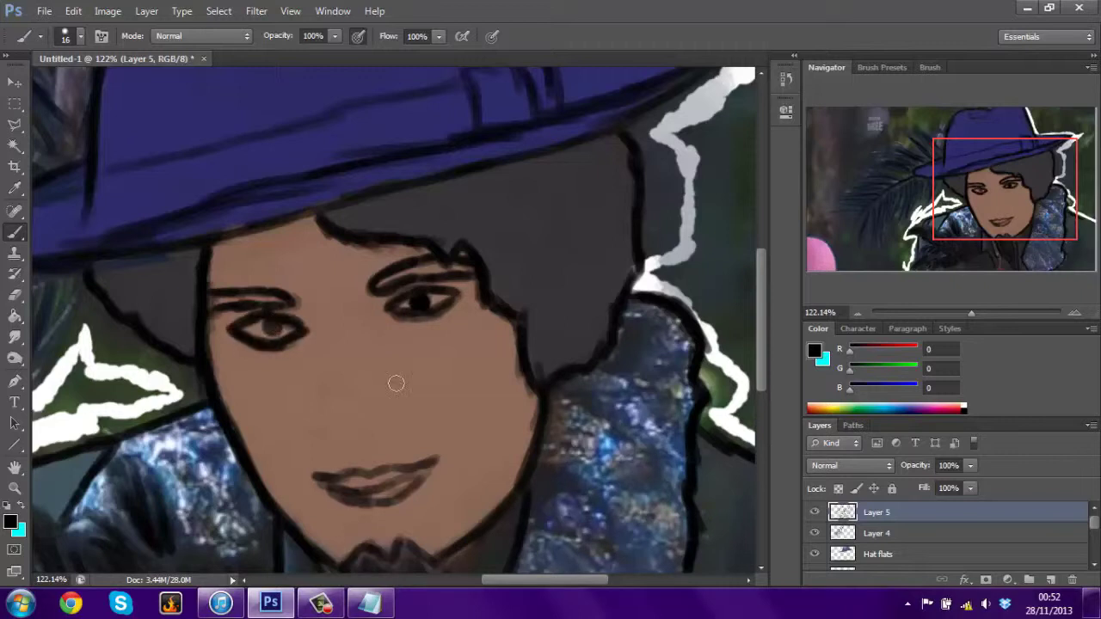
Undo the eye strokes and erase the eyes' lower lids and irises.
key("ctrl+alt+z")
key("ctrl+alt+z")
key("ctrl+alt+z")
key("ctrl+alt+z")
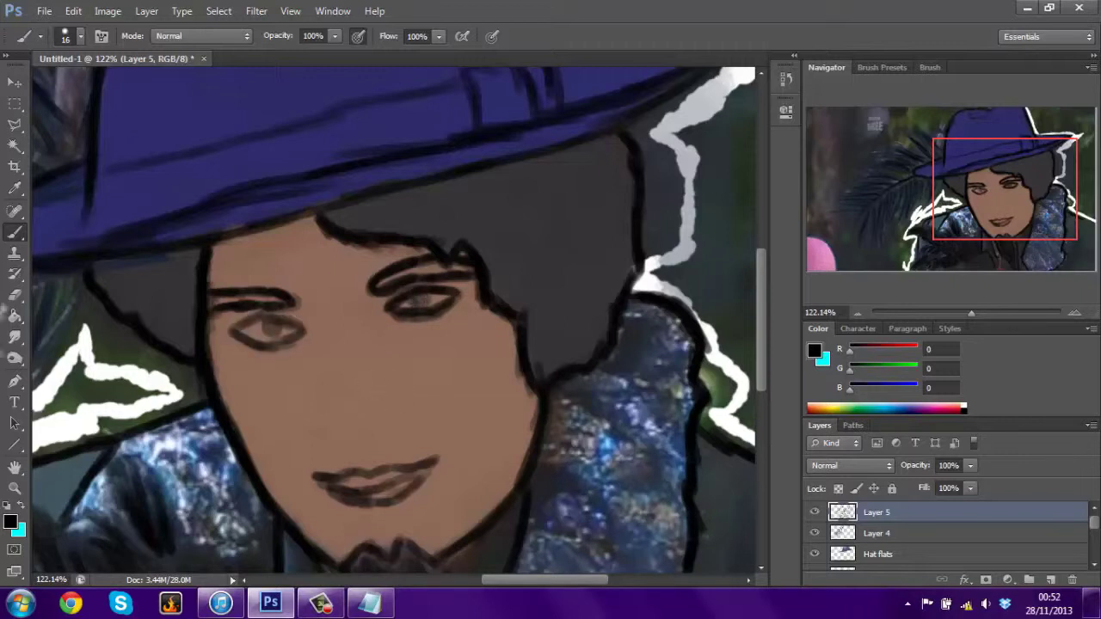
key("e")
left_click_drag(379, 297, 456, 301)
mouse_move(387, 292)
left_mouse_down()
mouse_move(435, 309)
mouse_move(382, 295)
mouse_move(267, 344)
mouse_move(297, 327)
left_mouse_up()
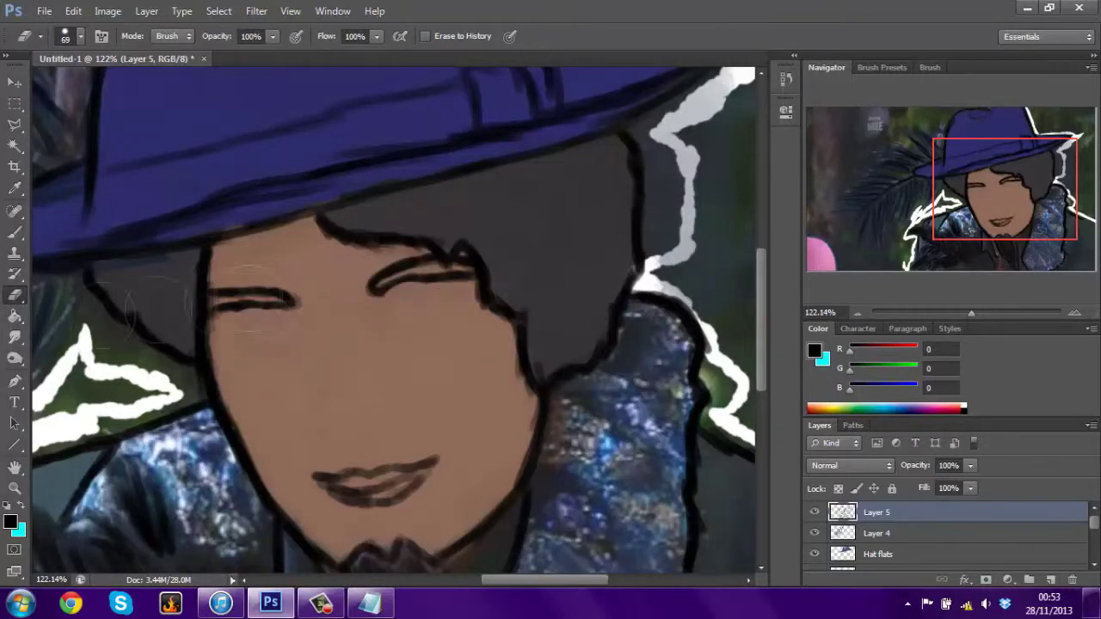
Switch to the Brush with a 4 px size.
key("b")
left_click(64, 36)
type("4")
key("Return")
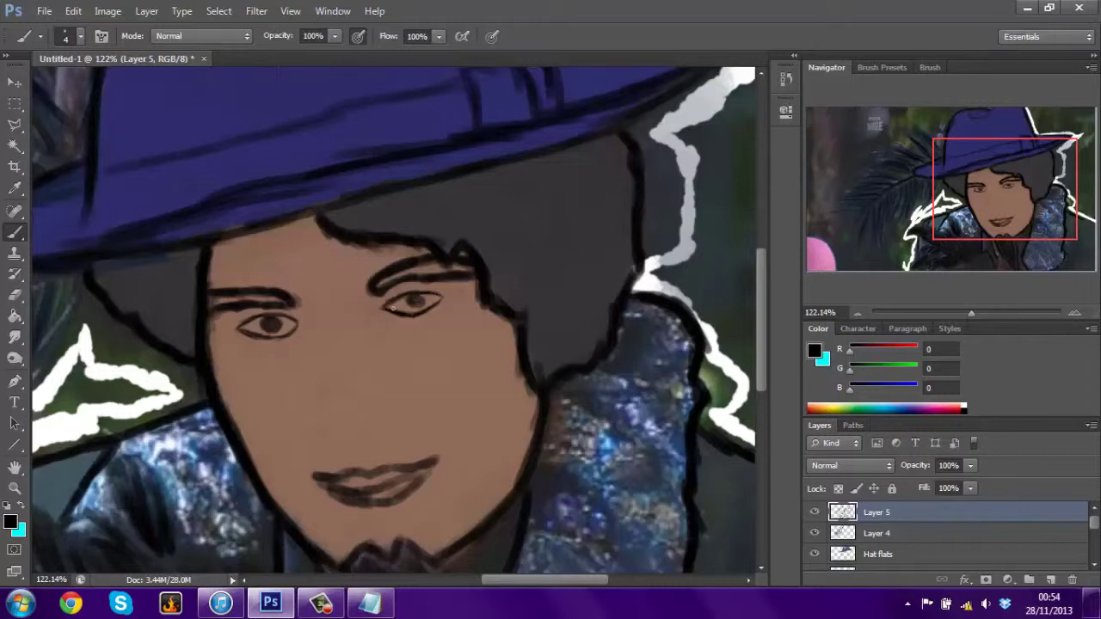
Erase the right eye beneath its eyebrow and the mouth outline from the face.
key("e")
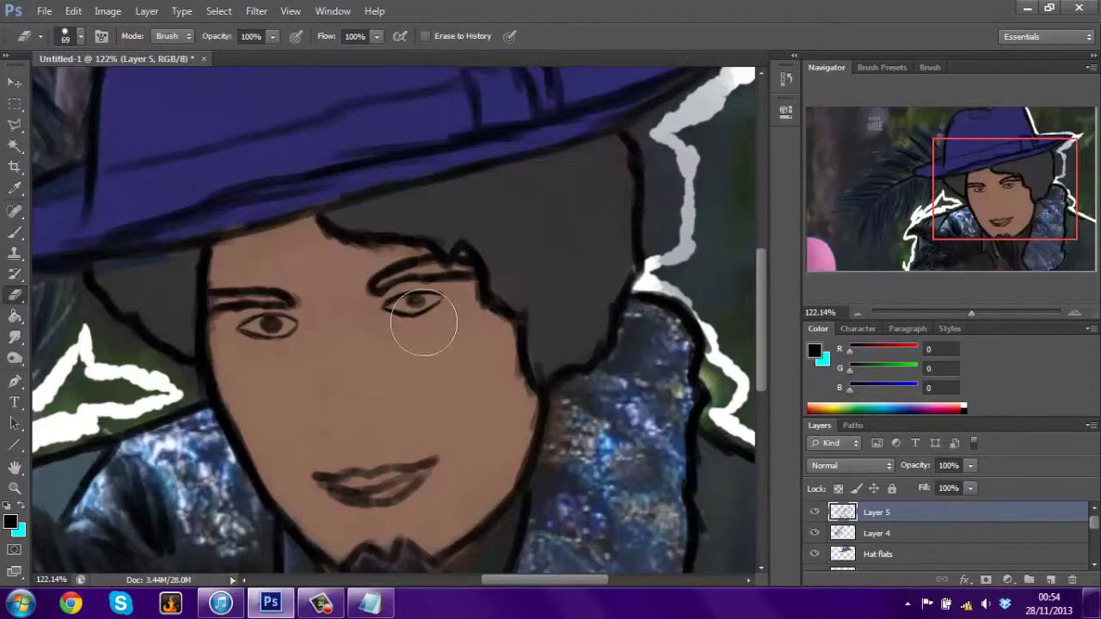
left_click_drag(418, 319, 423, 320)
key("b")
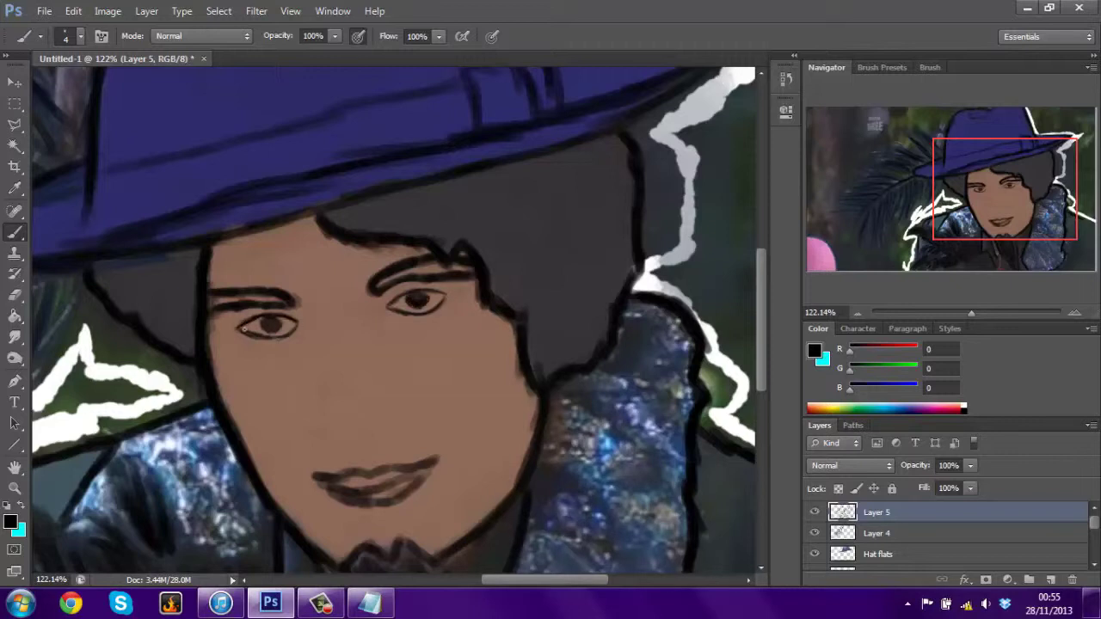
key("e")
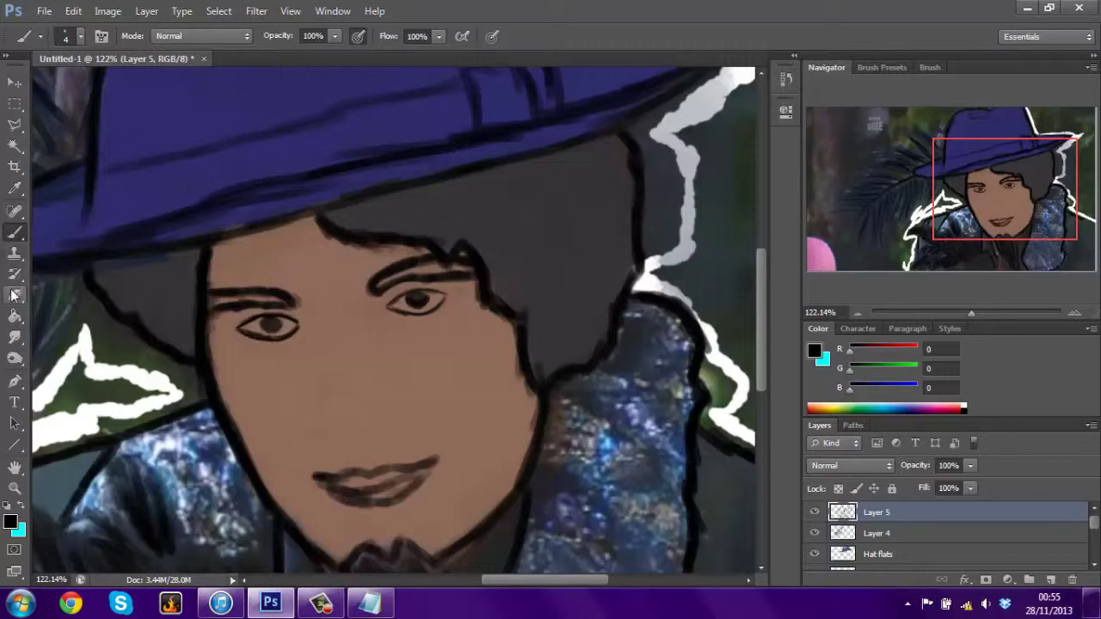
left_click_drag(323, 477, 431, 469)
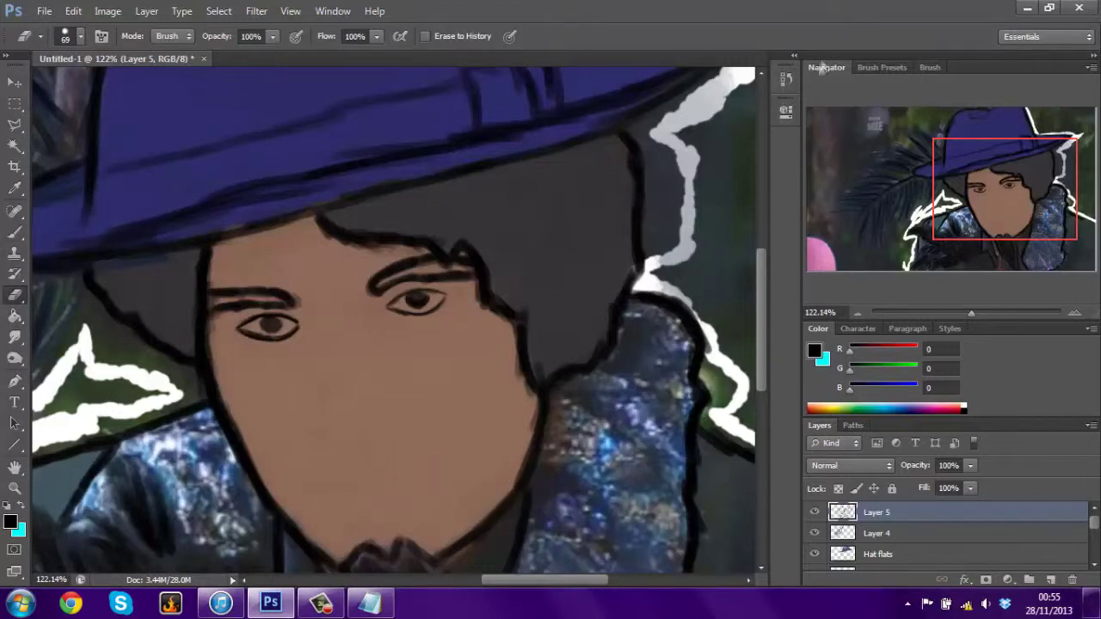
double_click(826, 67)
Lower the Faceflats layer's opacity to 81% in Blending Options.
right_click(866, 371)
left_click(869, 35)
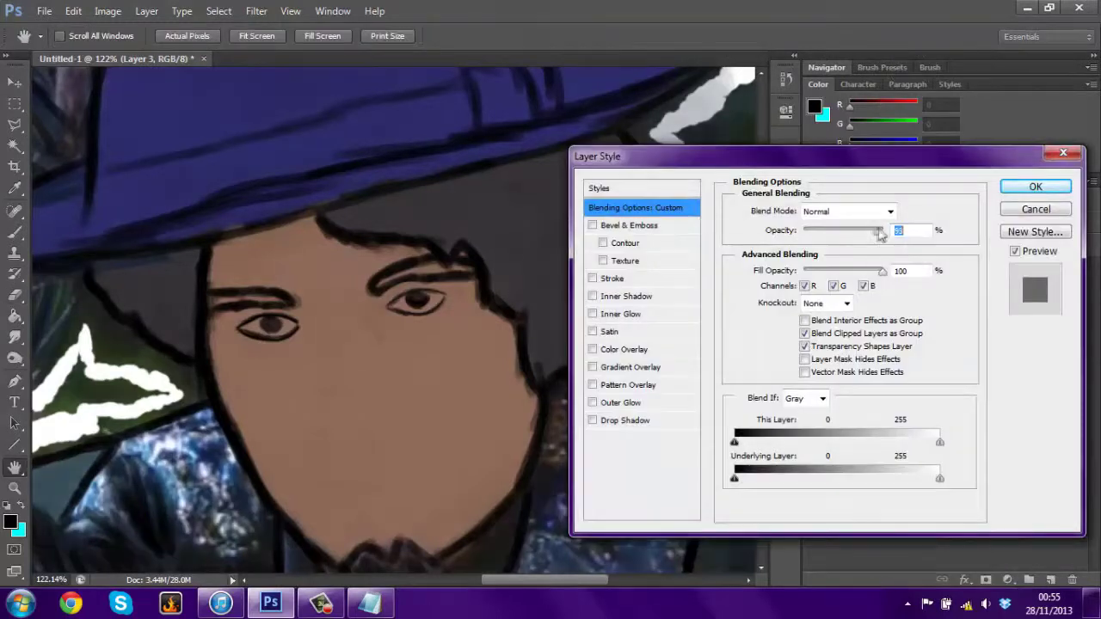
left_click(1036, 187)
right_click(867, 357)
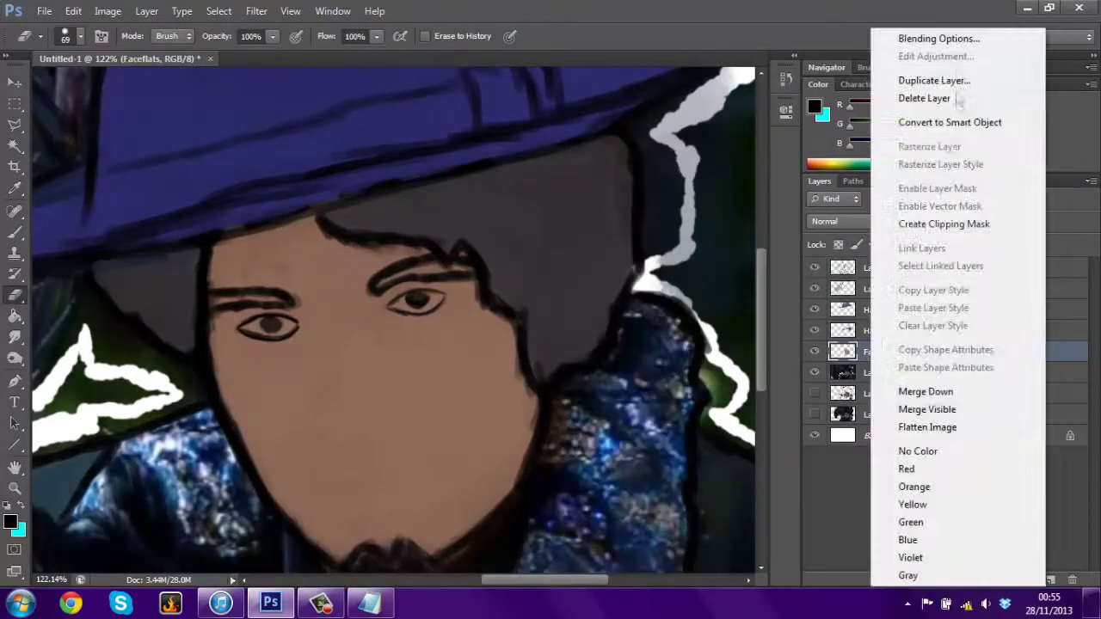
left_click(912, 37)
left_click_drag(897, 229, 868, 229)
left_click(1048, 182)
Ink the nose and lip outlines on Layer 5, checking them with Layer 3 toggled.
left_click(877, 268)
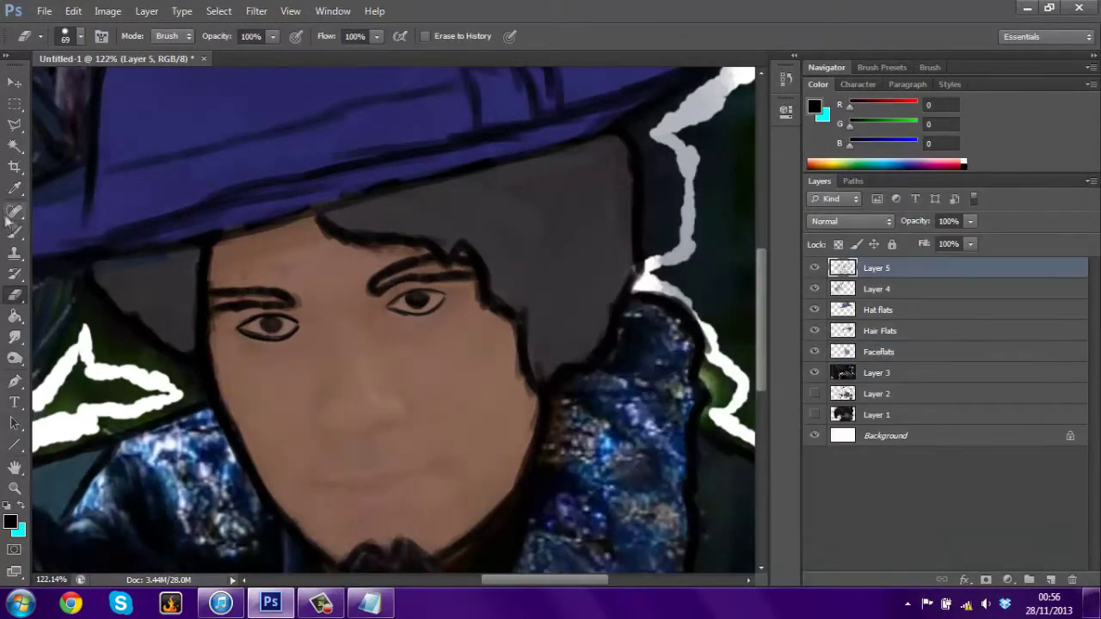
left_click(15, 232)
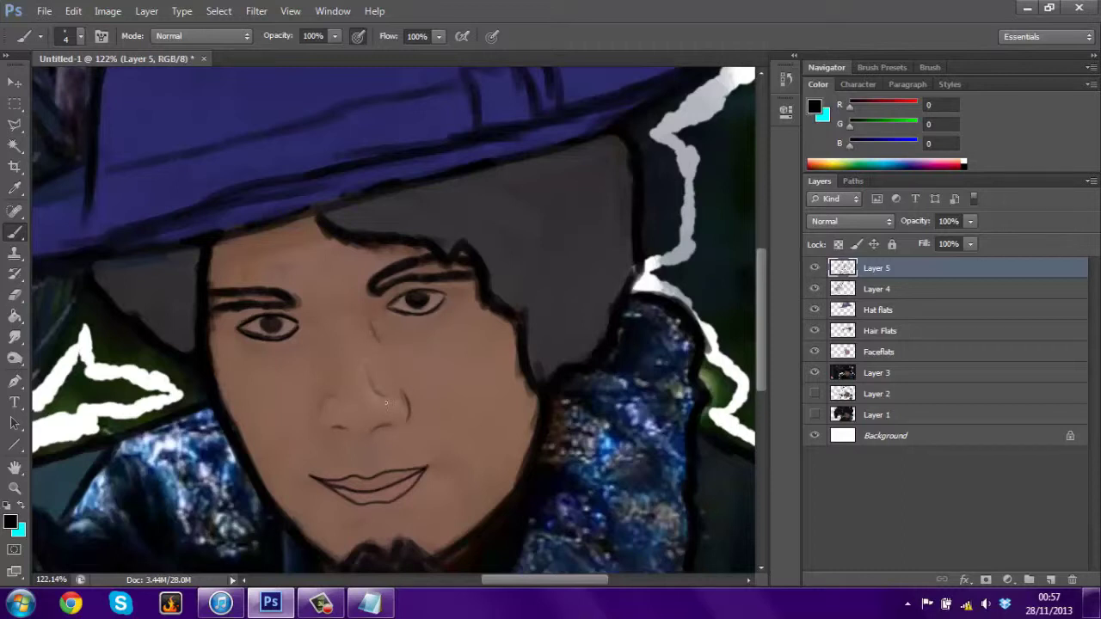
left_click(814, 373)
left_click(814, 372)
left_click(814, 373)
left_click(826, 67)
left_click_drag(998, 313, 962, 313)
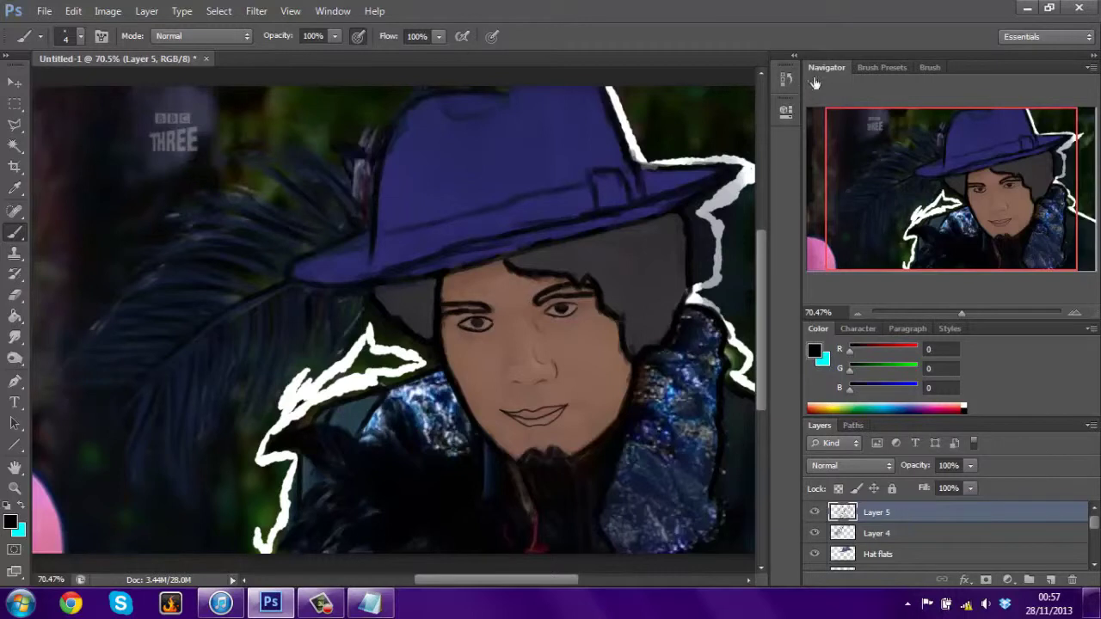
Sample the hair grey and brush it along the hair edge above the right eyebrow on Hair Flats.
left_click(69, 43)
left_click(159, 56)
key("i")
left_click(647, 258)
left_click(826, 67)
left_click(880, 330)
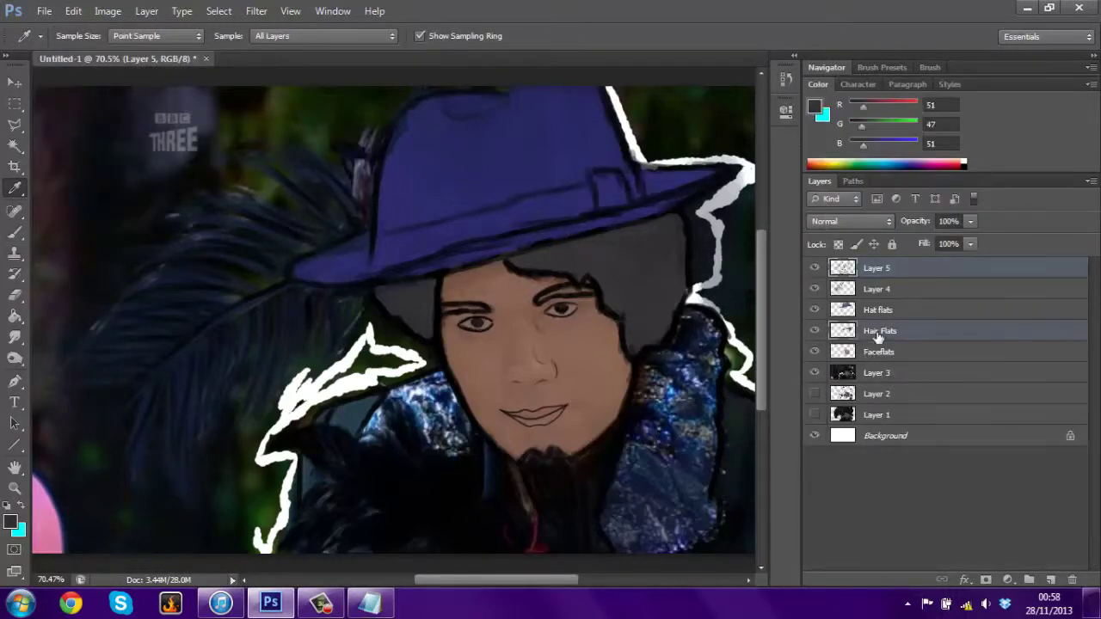
left_click(13, 236)
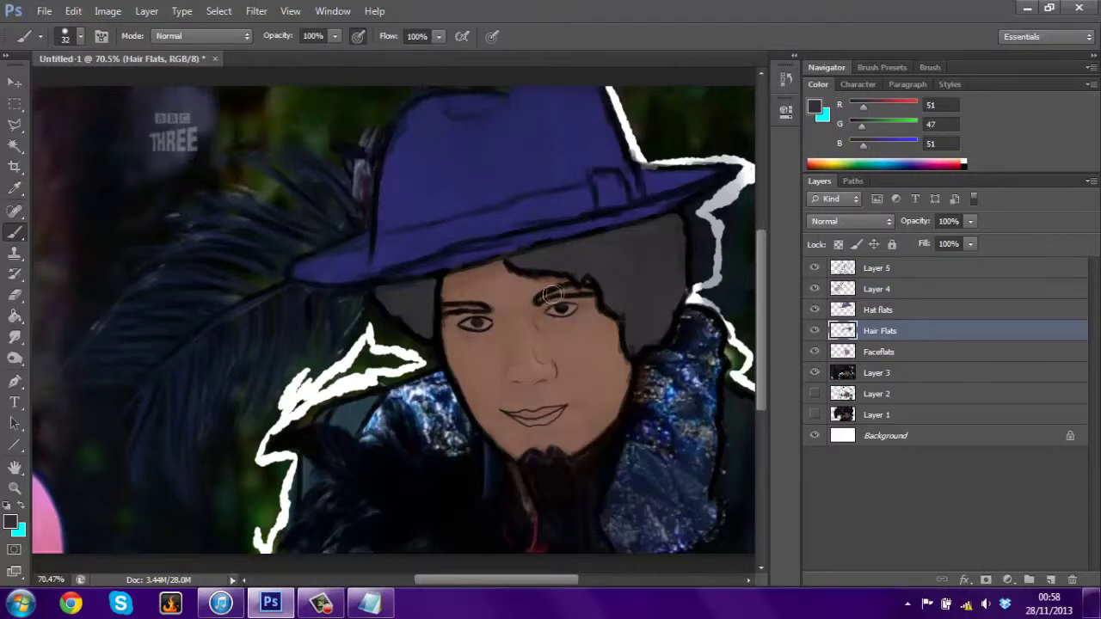
left_click_drag(439, 306, 591, 291)
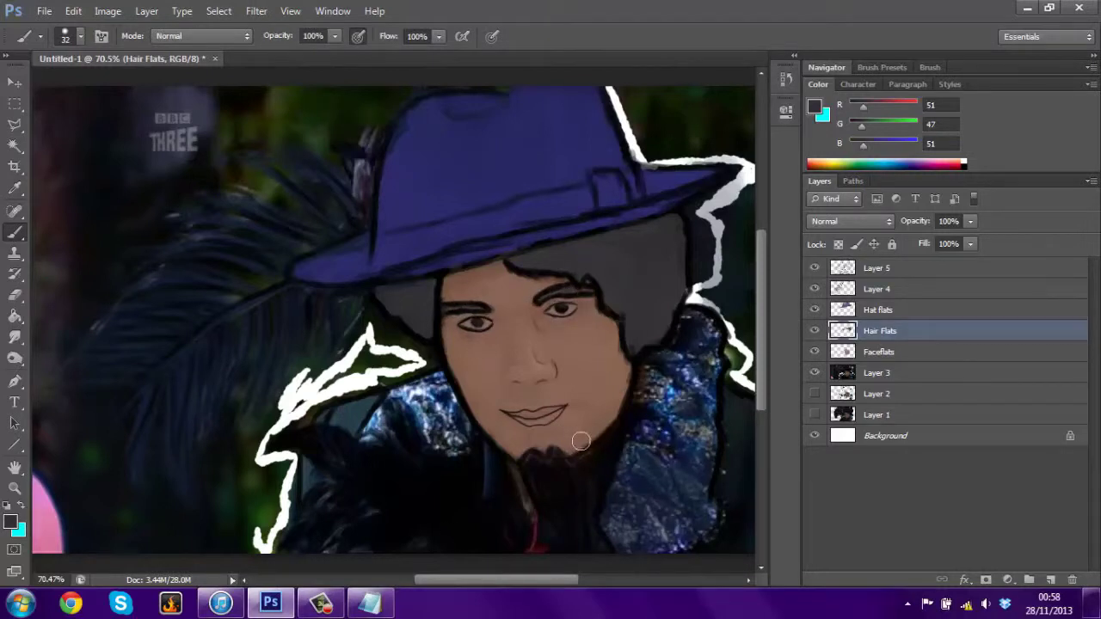
Sample skin brown 136, 100, 82 and ready the Brush on the Faceflats layer.
key("i")
left_click(540, 469)
left_click(871, 353)
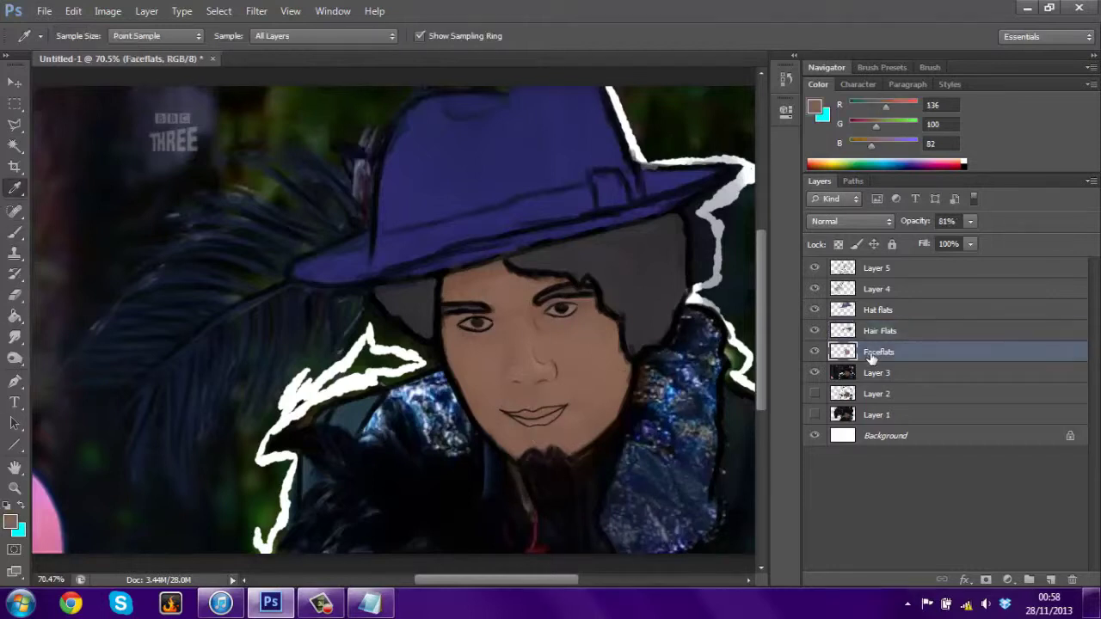
key("b")
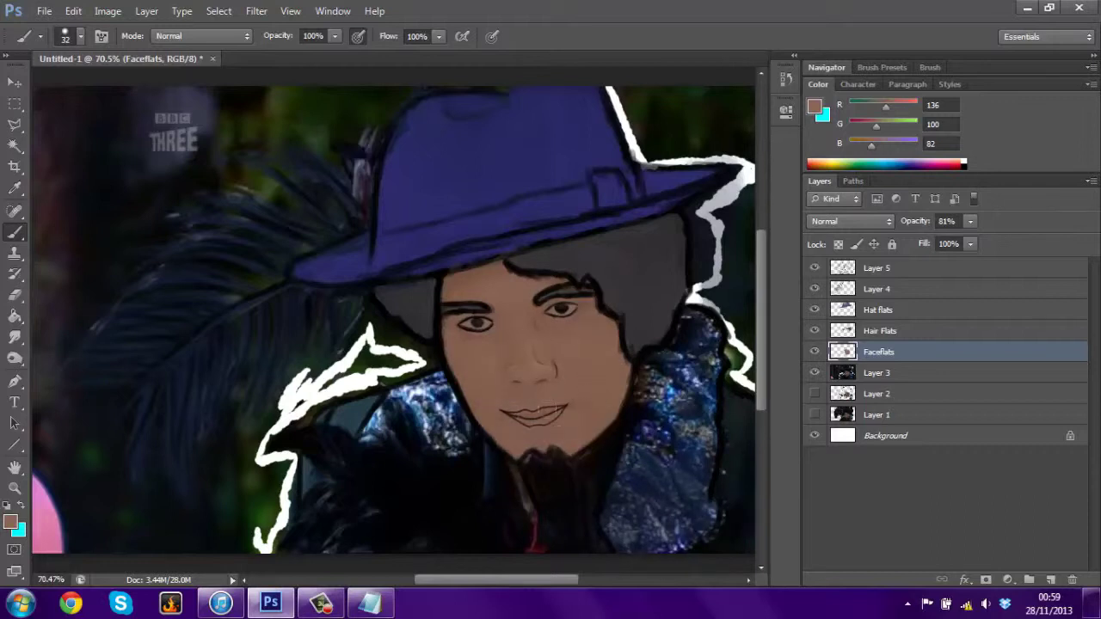
Add a new layer named 'Eye and mouth'.
left_click(1051, 580)
double_click(886, 352)
type("Eye and mouth")
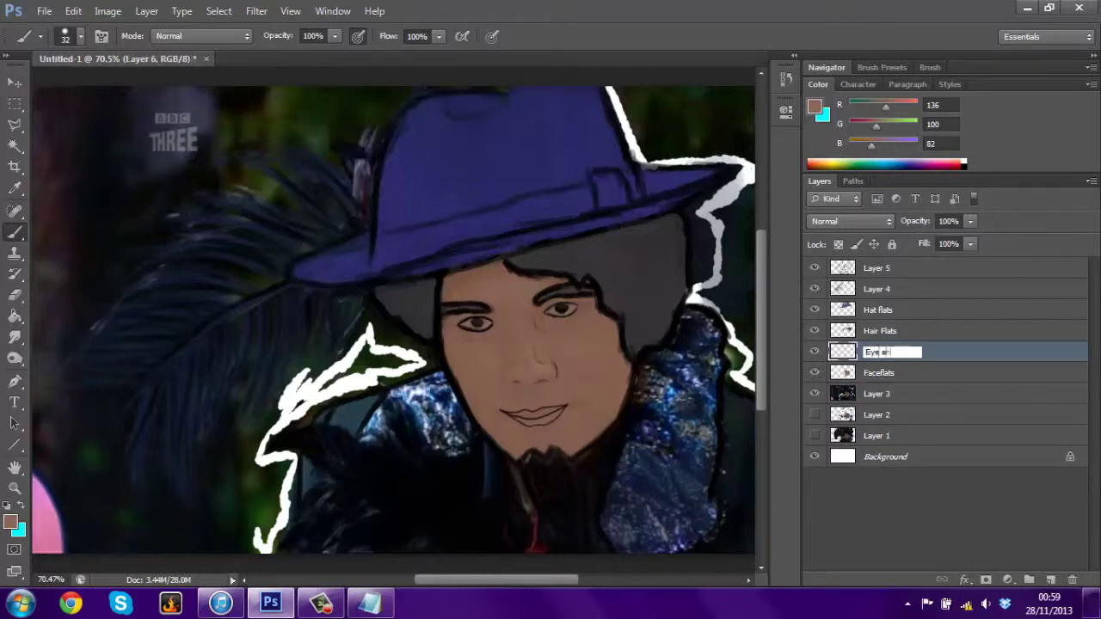
key("Return")
Paint the whites of both eyes in white with a fine brush.
left_click(968, 163)
left_click(826, 68)
scroll(479, 367, "up", 3)
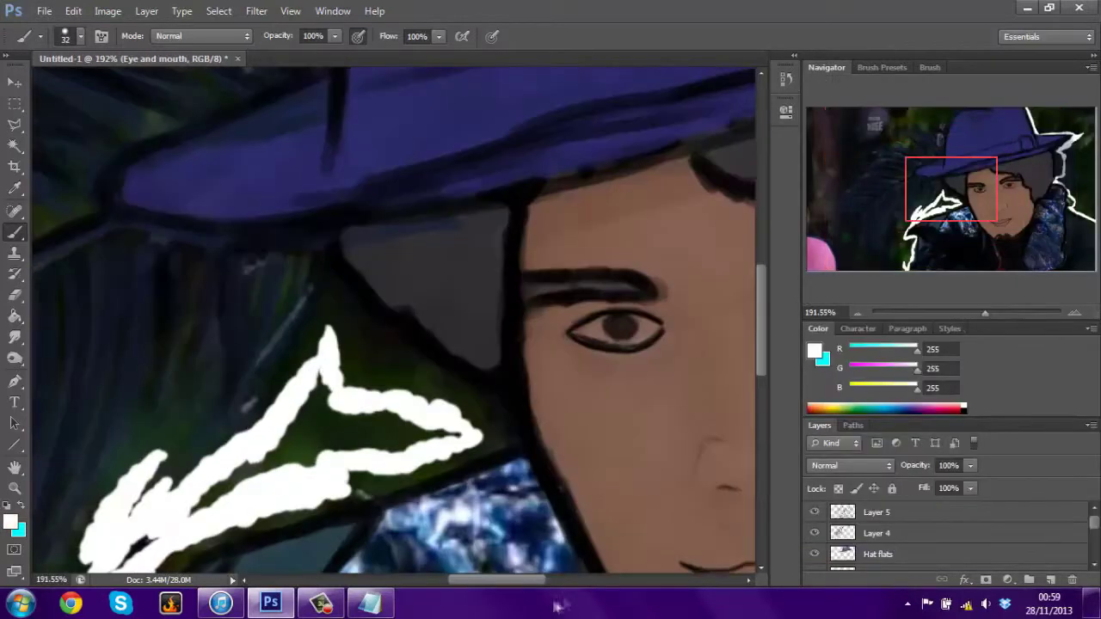
scroll(479, 368, "up", 3)
right_click(479, 368)
left_click_drag(524, 404, 506, 411)
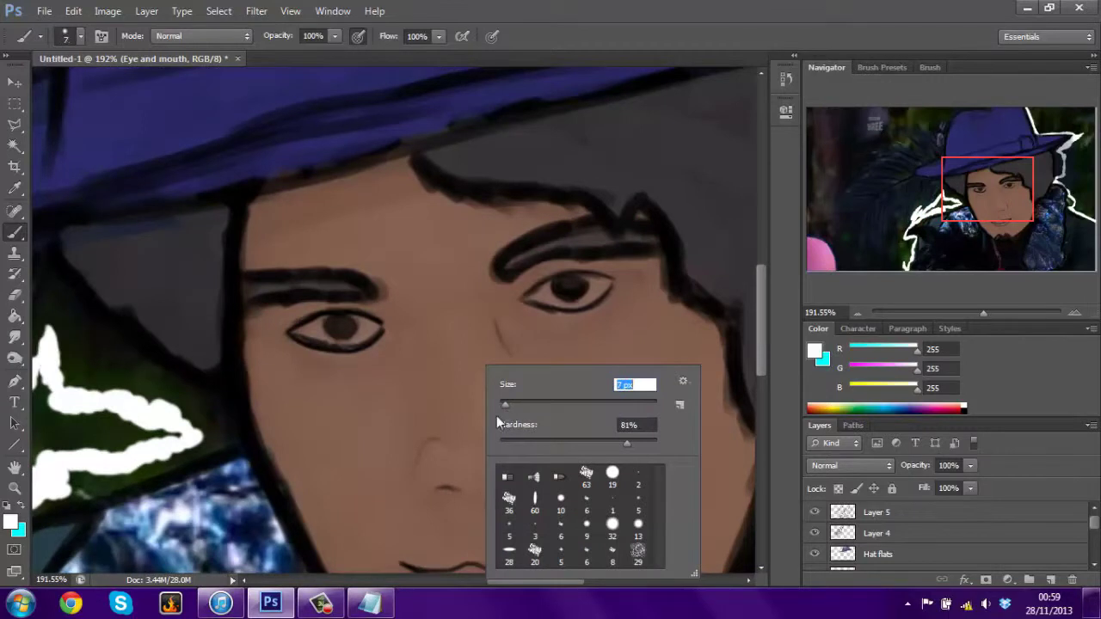
left_click(357, 340)
mouse_move(352, 337)
left_mouse_down()
mouse_move(382, 327)
mouse_move(298, 337)
mouse_move(346, 324)
left_mouse_up()
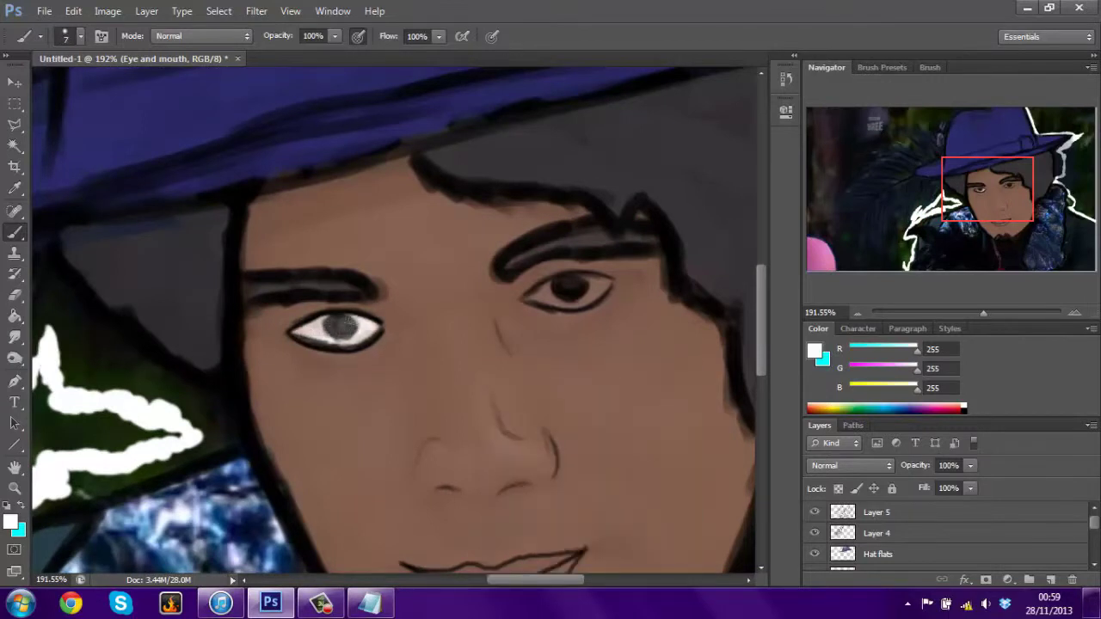
mouse_move(545, 301)
left_mouse_down()
mouse_move(528, 299)
mouse_move(607, 289)
left_mouse_up()
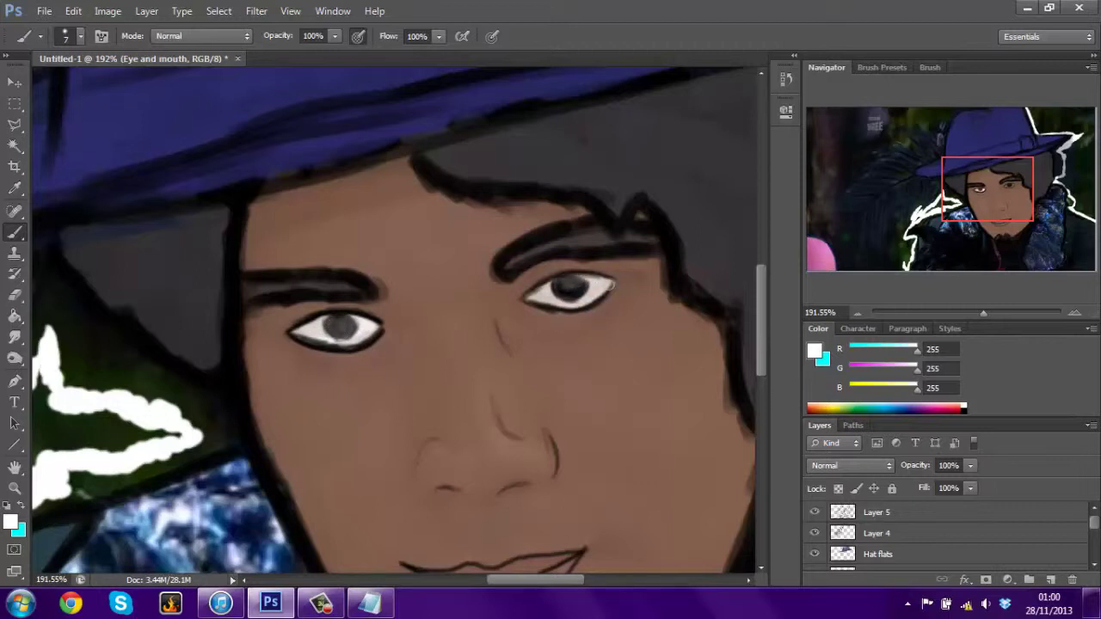
Fill both irises solid black on Layer 5.
left_click(919, 512)
left_click(965, 411)
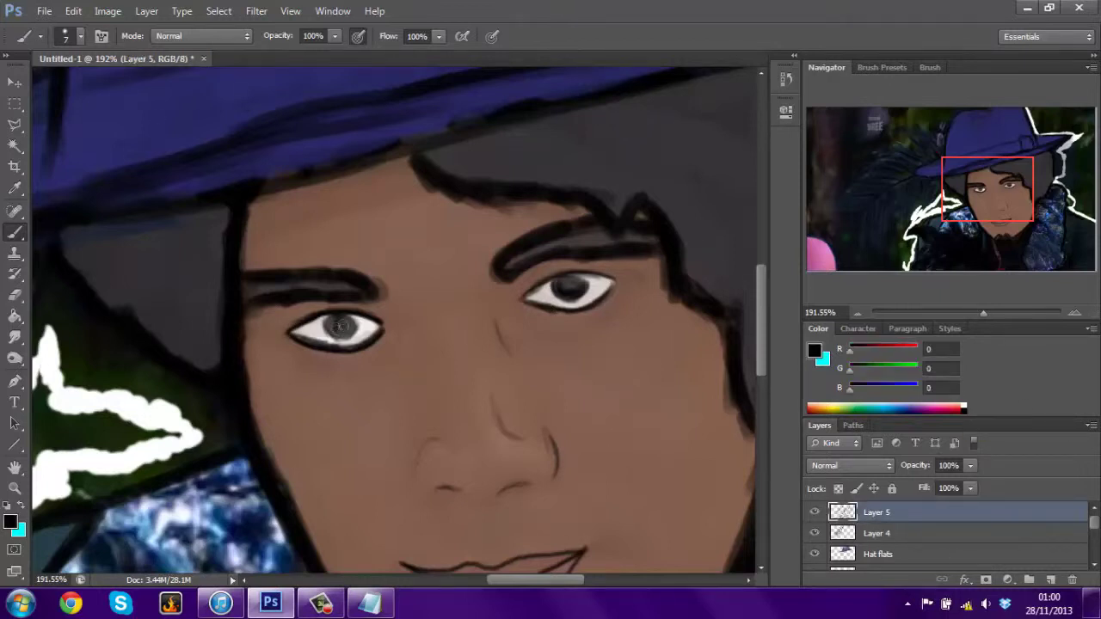
left_click_drag(341, 326, 348, 329)
left_click_drag(564, 290, 576, 286)
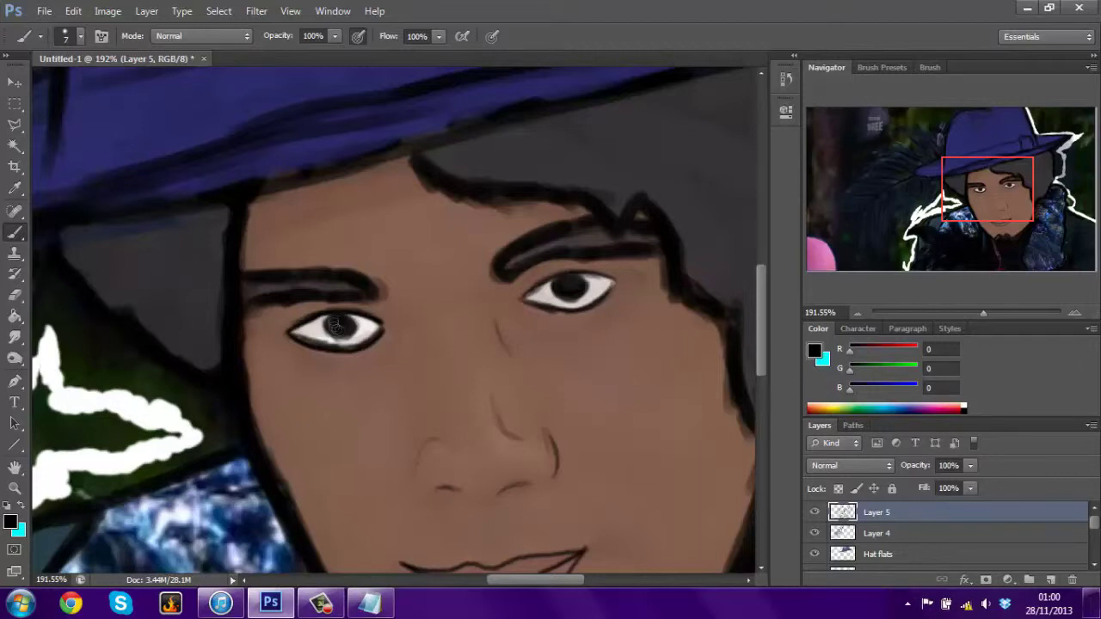
left_click_drag(986, 315, 961, 321)
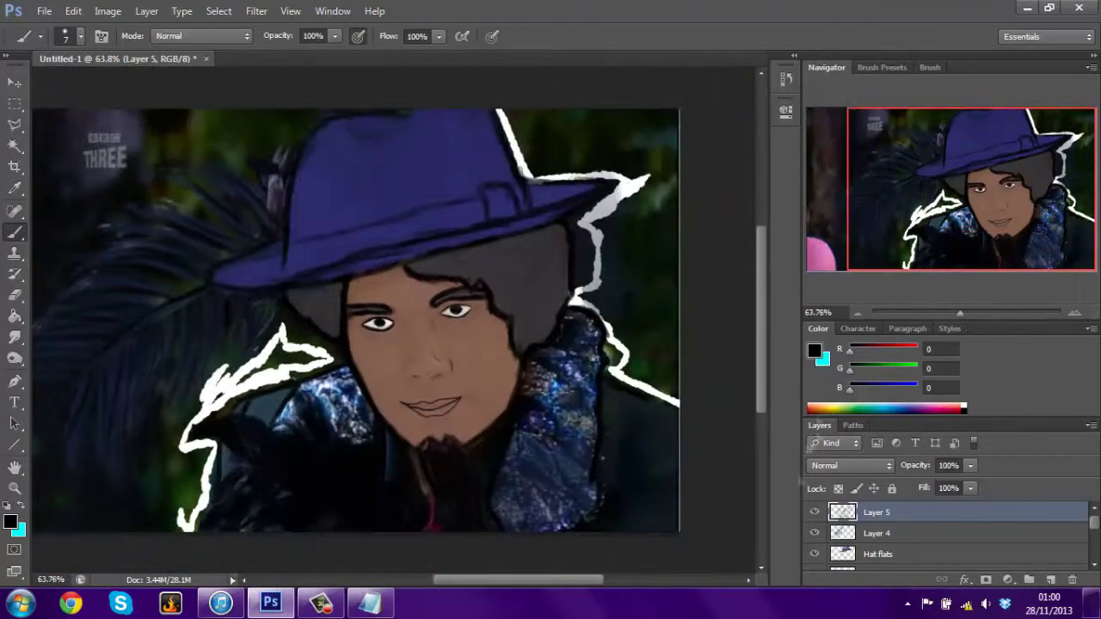
left_click_drag(869, 527, 871, 513)
Delete the stray Layer 6, then Layer 2 and Layer 1.
right_click(873, 515)
left_click(899, 93)
left_click(519, 229)
double_click(827, 67)
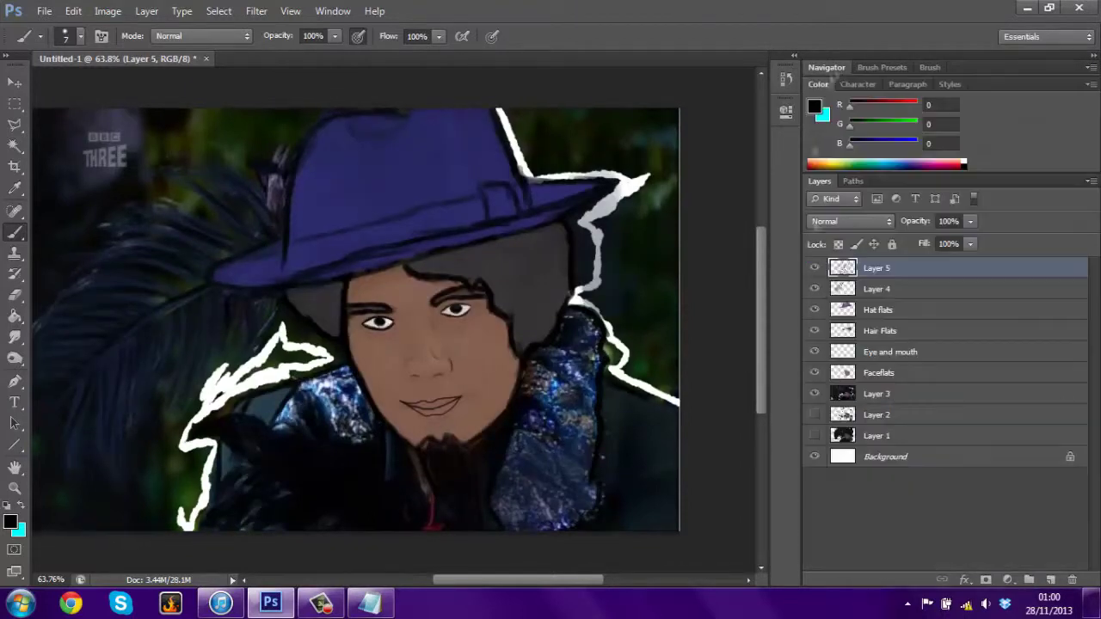
right_click(843, 438)
left_click(903, 101)
left_click(522, 229)
right_click(874, 415)
left_click(904, 100)
left_click(522, 229)
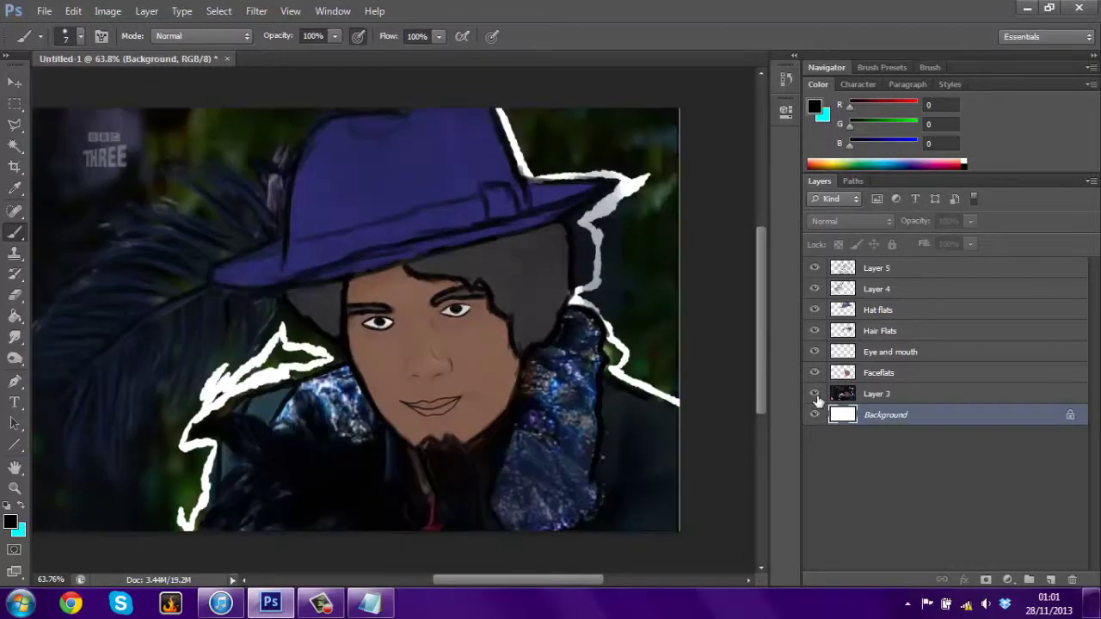
Erase Layer 3's dark photo around the bottom, right edge and shoulders.
left_click(860, 398)
key("e")
mouse_move(572, 398)
left_mouse_down()
mouse_move(430, 468)
mouse_move(447, 456)
mouse_move(426, 447)
mouse_move(508, 434)
mouse_move(551, 379)
mouse_move(568, 318)
mouse_move(555, 258)
mouse_move(404, 327)
mouse_move(482, 430)
mouse_move(606, 327)
mouse_move(241, 327)
left_mouse_up()
mouse_move(228, 284)
left_mouse_down()
mouse_move(395, 120)
mouse_move(654, 155)
mouse_move(551, 401)
mouse_move(534, 482)
left_mouse_up()
mouse_move(293, 370)
left_mouse_down()
mouse_move(172, 464)
mouse_move(430, 517)
left_mouse_up()
mouse_move(577, 492)
left_mouse_down()
mouse_move(327, 516)
mouse_move(129, 508)
mouse_move(69, 362)
mouse_move(314, 280)
left_mouse_up()
Erase around the feather on the upper left, then undo those strokes.
scroll(314, 281, "left", 3)
mouse_move(353, 120)
left_mouse_down()
mouse_move(207, 181)
mouse_move(147, 219)
mouse_move(69, 447)
mouse_move(215, 507)
left_mouse_up()
mouse_move(310, 353)
left_mouse_down()
mouse_move(108, 512)
mouse_move(138, 520)
left_mouse_up()
key("ctrl+alt+z")
key("ctrl+alt+z")
key("ctrl+alt+z")
key("ctrl+alt+z")
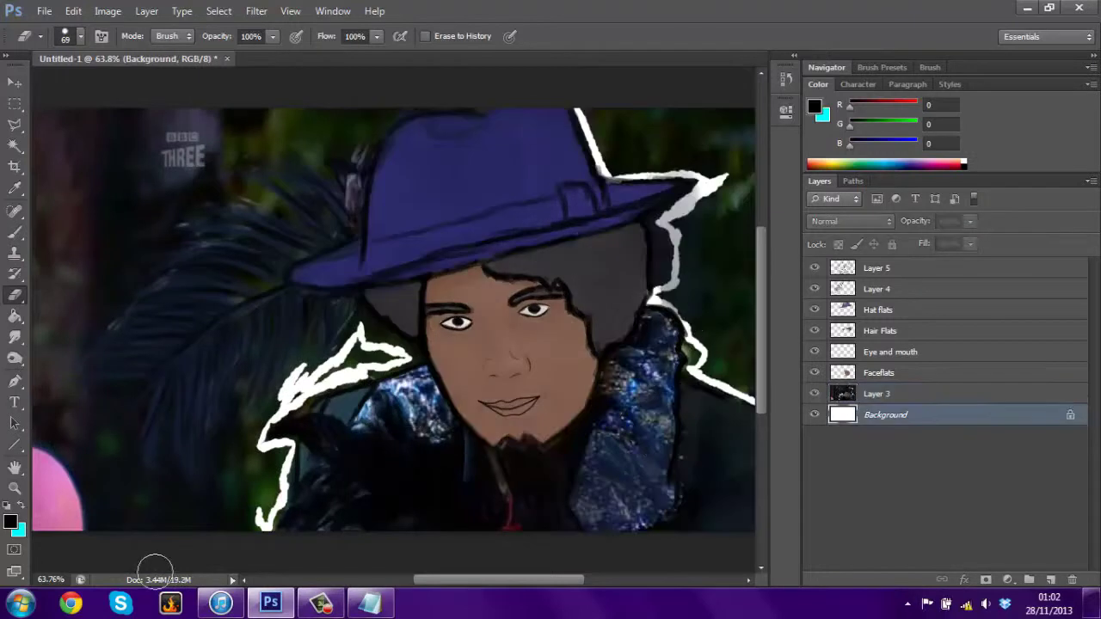
left_click(891, 394)
right_click(270, 158)
Erase the dark photo around the feather, hat, hair edge and blue jacket to white.
key("Escape")
mouse_move(275, 422)
left_mouse_down()
mouse_move(284, 508)
mouse_move(404, 491)
mouse_move(456, 435)
mouse_move(397, 375)
mouse_move(495, 499)
mouse_move(421, 533)
mouse_move(361, 421)
mouse_move(370, 344)
mouse_move(275, 310)
mouse_move(103, 352)
mouse_move(155, 481)
mouse_move(344, 327)
mouse_move(249, 482)
mouse_move(190, 516)
left_mouse_up()
mouse_move(99, 426)
left_mouse_down()
mouse_move(104, 232)
mouse_move(172, 120)
mouse_move(302, 129)
mouse_move(327, 108)
mouse_move(387, 98)
mouse_move(267, 215)
left_mouse_up()
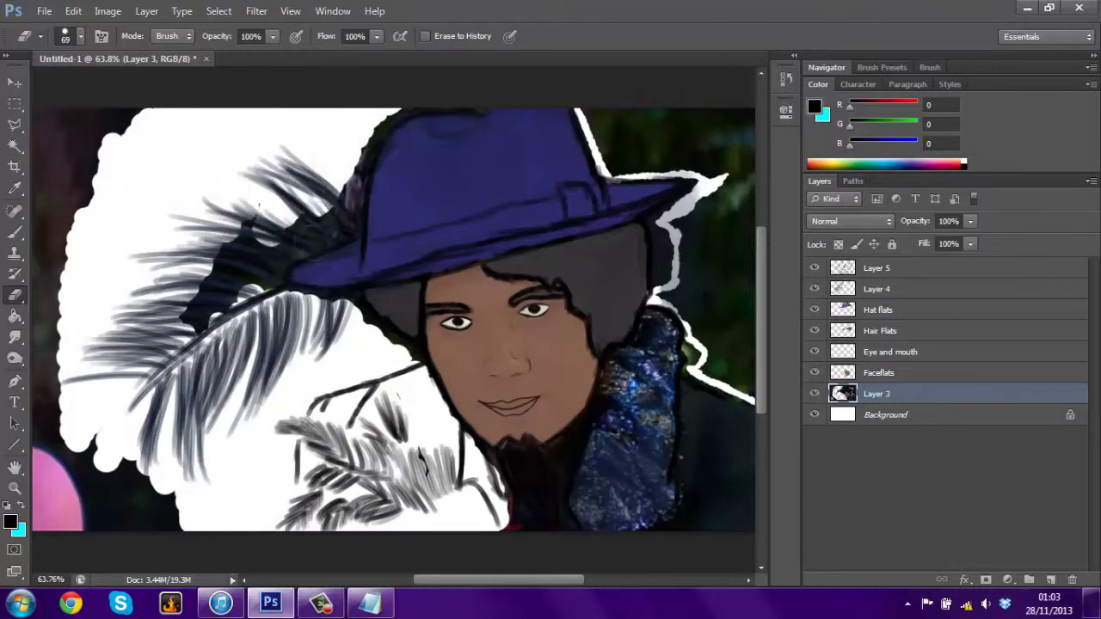
mouse_move(344, 163)
left_mouse_down()
mouse_move(335, 223)
mouse_move(228, 301)
left_mouse_up()
left_click_drag(310, 225, 263, 205)
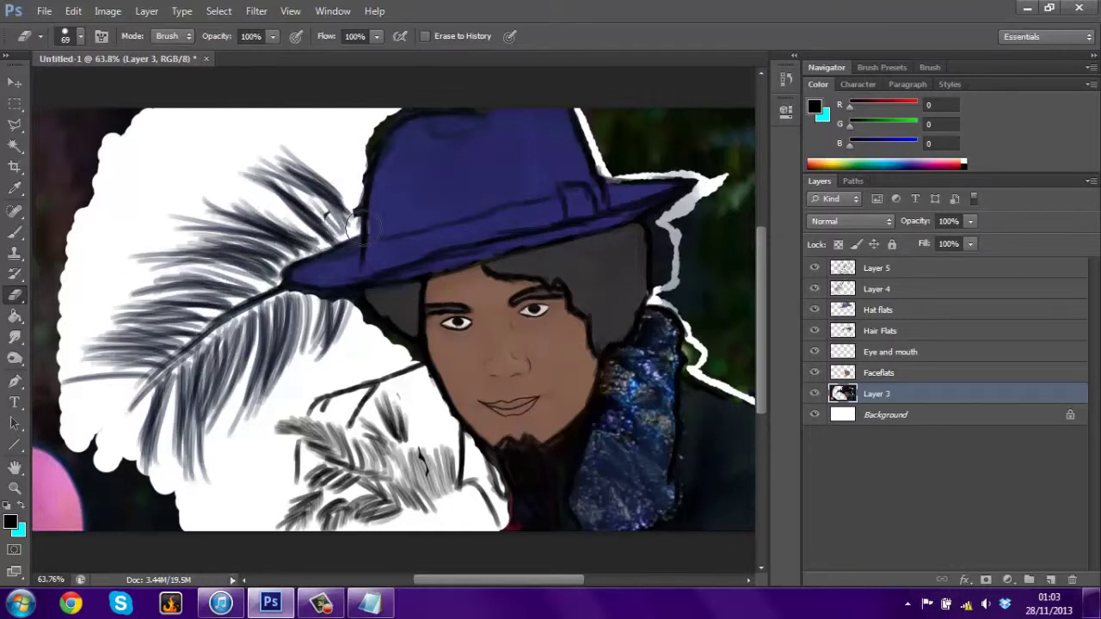
mouse_move(353, 151)
left_mouse_down()
mouse_move(465, 112)
mouse_move(620, 172)
mouse_move(697, 185)
mouse_move(667, 228)
mouse_move(688, 292)
left_mouse_up()
mouse_move(616, 437)
left_mouse_down()
mouse_move(568, 464)
mouse_move(606, 387)
mouse_move(680, 310)
mouse_move(740, 129)
mouse_move(653, 104)
mouse_move(744, 258)
mouse_move(718, 478)
mouse_move(542, 507)
mouse_move(473, 456)
mouse_move(551, 475)
mouse_move(688, 379)
left_mouse_up()
mouse_move(689, 379)
left_mouse_down()
mouse_move(671, 525)
mouse_move(708, 490)
mouse_move(740, 413)
left_mouse_up()
left_click_drag(740, 413, 705, 533)
Zoom out and erase the remaining dark lower-left corner.
left_click(785, 78)
left_click_drag(989, 313, 949, 312)
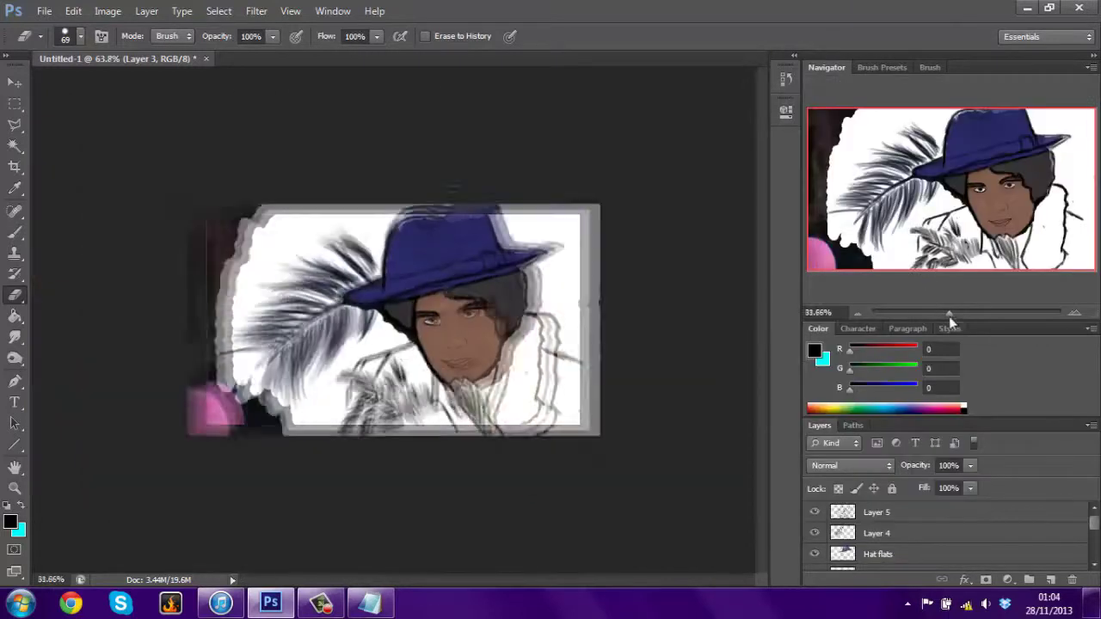
mouse_move(225, 310)
left_mouse_down()
mouse_move(239, 405)
mouse_move(287, 437)
left_mouse_up()
Save the artwork to the Desktop as Shamanboosh.psd.
left_click(44, 11)
left_click(74, 202)
left_click(486, 193)
scroll(620, 258, "down", 3)
type("Shamanboosh")
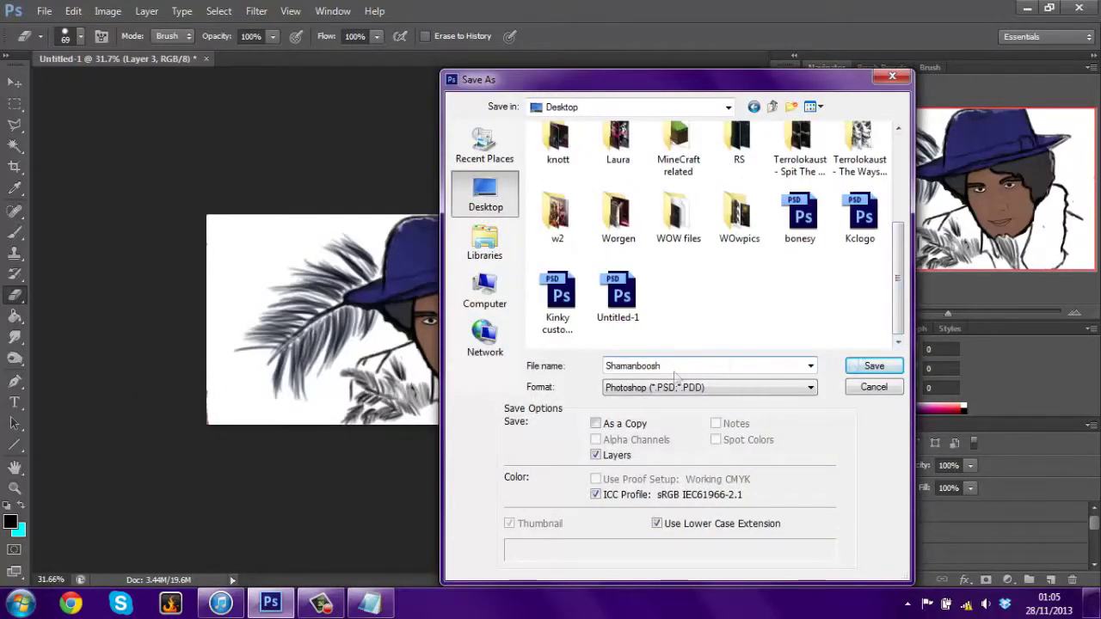
key("Return")
Open Shamanboosh.png, copy the whole image and paste it into a new document.
key("Return")
left_click(43, 10)
Save a PNG copy as Shamanboosh.png.
left_click(74, 201)
left_click(680, 392)
left_click(654, 568)
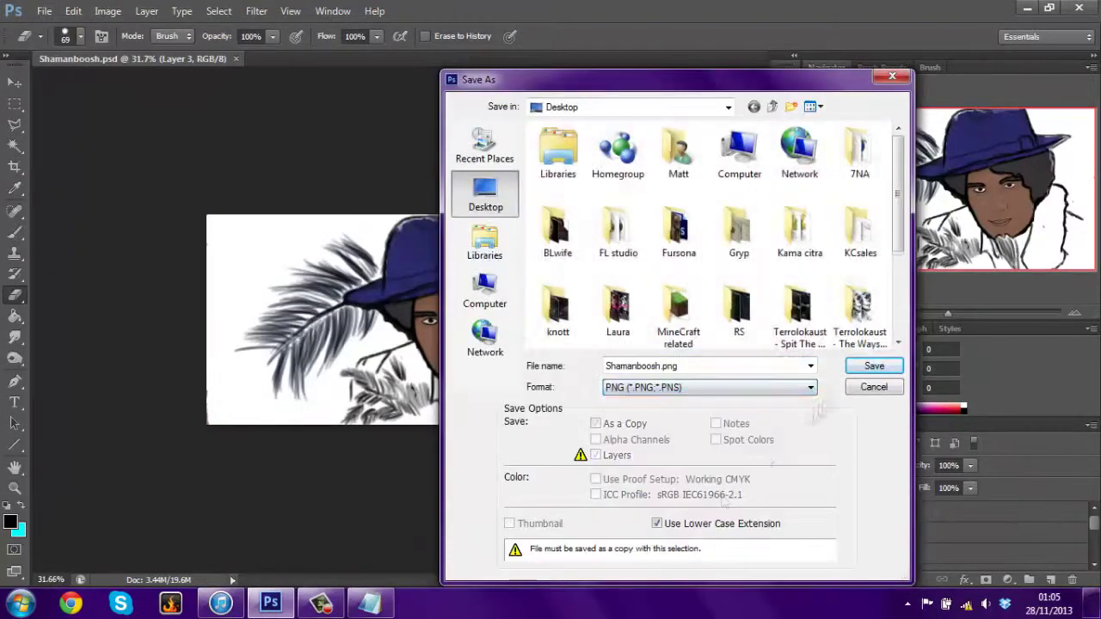
left_click(874, 366)
left_click(605, 184)
left_click(44, 11)
left_click(72, 47)
type("shaman")
key("Return")
key("m")
key("ctrl+a")
key("ctrl+c")
key("ctrl+n")
key("Return")
key("ctrl+v")
On a new layer, trace the hat's top-left edge, hat band and feather stem in black.
left_click(1051, 579)
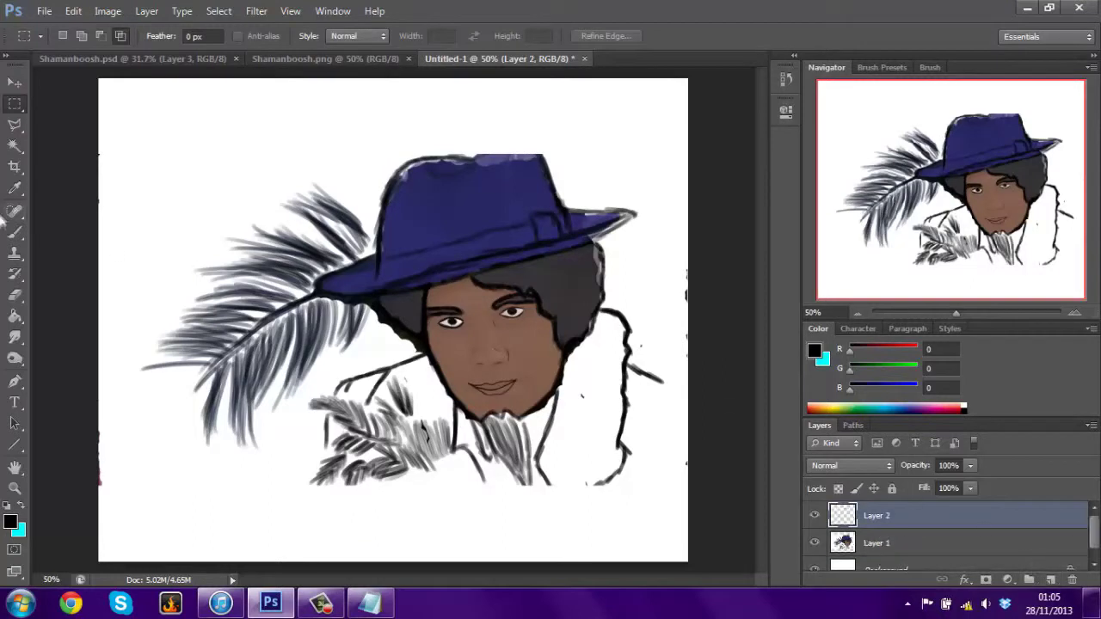
key("b")
left_click(69, 35)
key("Return")
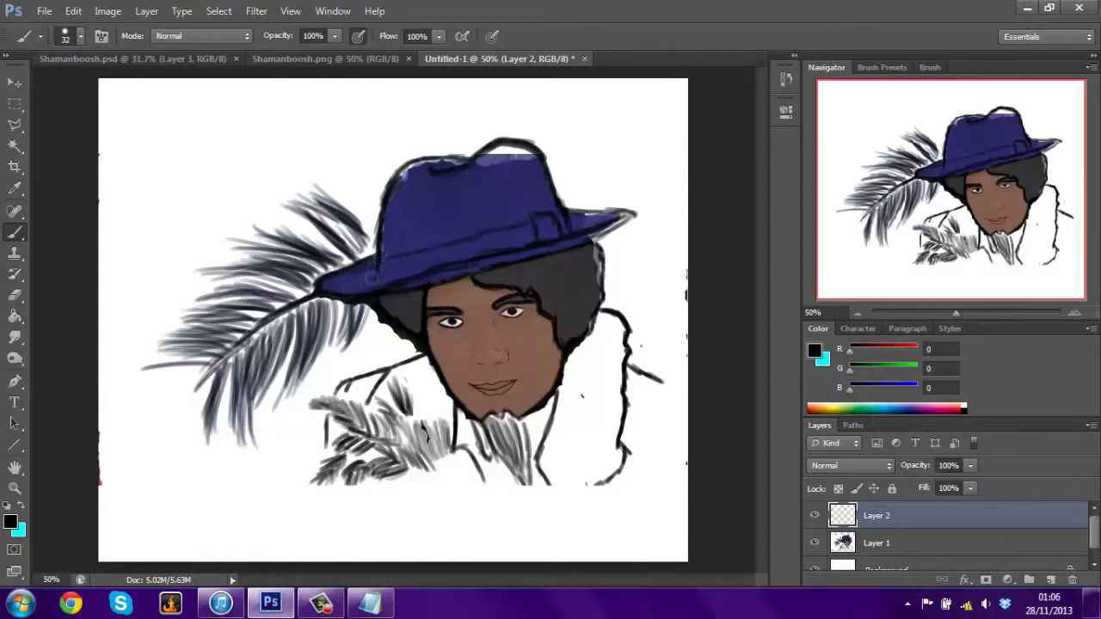
left_click_drag(456, 157, 401, 189)
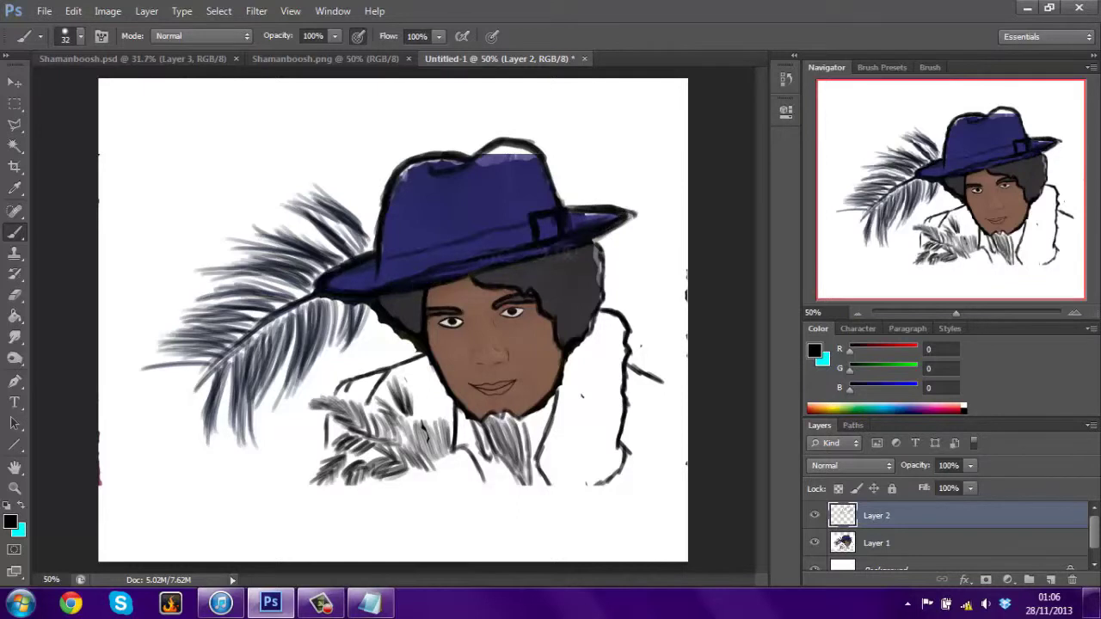
left_click_drag(535, 224, 412, 249)
mouse_move(327, 290)
left_mouse_down()
mouse_move(258, 336)
mouse_move(177, 420)
left_mouse_up()
Darken the feather's fronds on both sides of the stem with black strokes.
mouse_move(293, 309)
left_mouse_down()
mouse_move(210, 413)
mouse_move(203, 446)
left_mouse_up()
left_click_drag(247, 355, 250, 447)
mouse_move(284, 317)
left_mouse_down()
mouse_move(258, 411)
mouse_move(282, 398)
left_mouse_up()
left_click_drag(325, 302, 303, 376)
left_click_drag(363, 304, 337, 353)
mouse_move(369, 255)
left_mouse_down()
mouse_move(303, 203)
mouse_move(343, 185)
left_mouse_up()
mouse_move(338, 267)
left_mouse_down()
mouse_move(278, 218)
mouse_move(243, 234)
left_mouse_up()
left_click_drag(315, 289, 222, 260)
left_click_drag(314, 258, 206, 294)
left_click_drag(286, 293, 172, 328)
mouse_move(233, 323)
left_mouse_down()
mouse_move(146, 356)
mouse_move(140, 393)
left_mouse_up()
left_click_drag(203, 376, 159, 411)
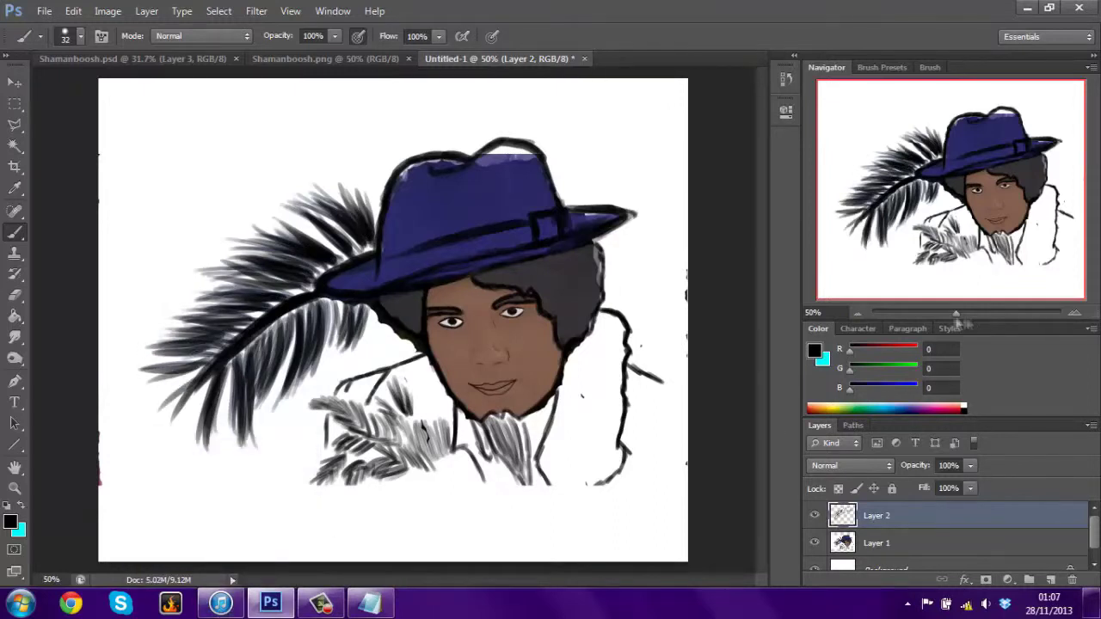
Repaint the grey hair under the hat brim, then erase stray paint along its edge.
left_click(562, 276, "alt")
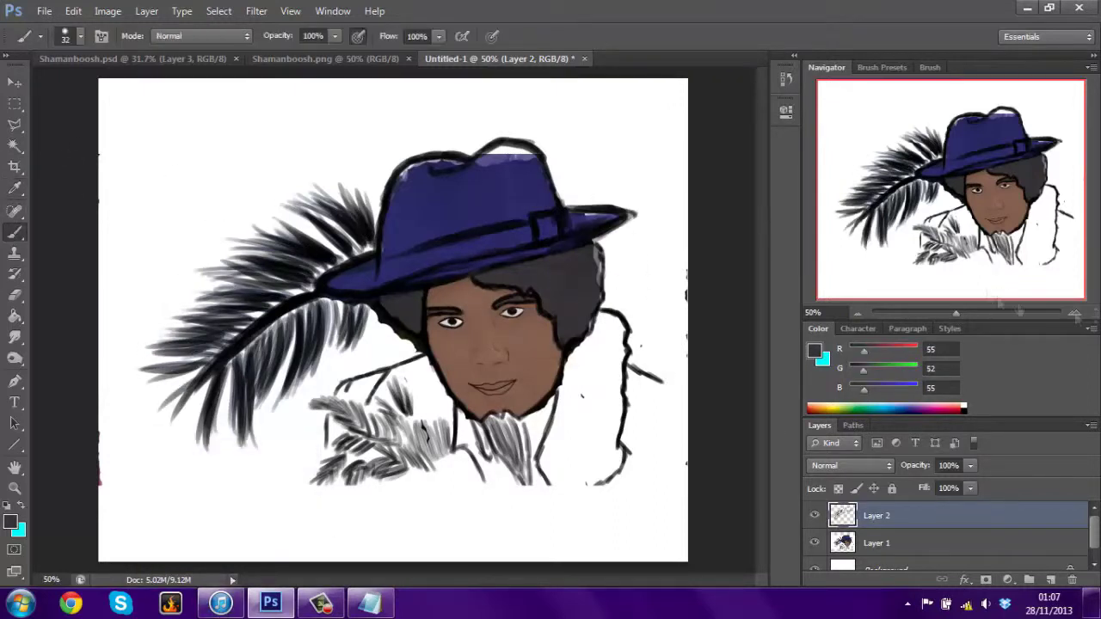
left_click_drag(393, 320, 482, 295)
mouse_move(379, 249)
left_mouse_down()
mouse_move(443, 307)
mouse_move(480, 246)
mouse_move(406, 278)
mouse_move(417, 242)
left_mouse_up()
key("e")
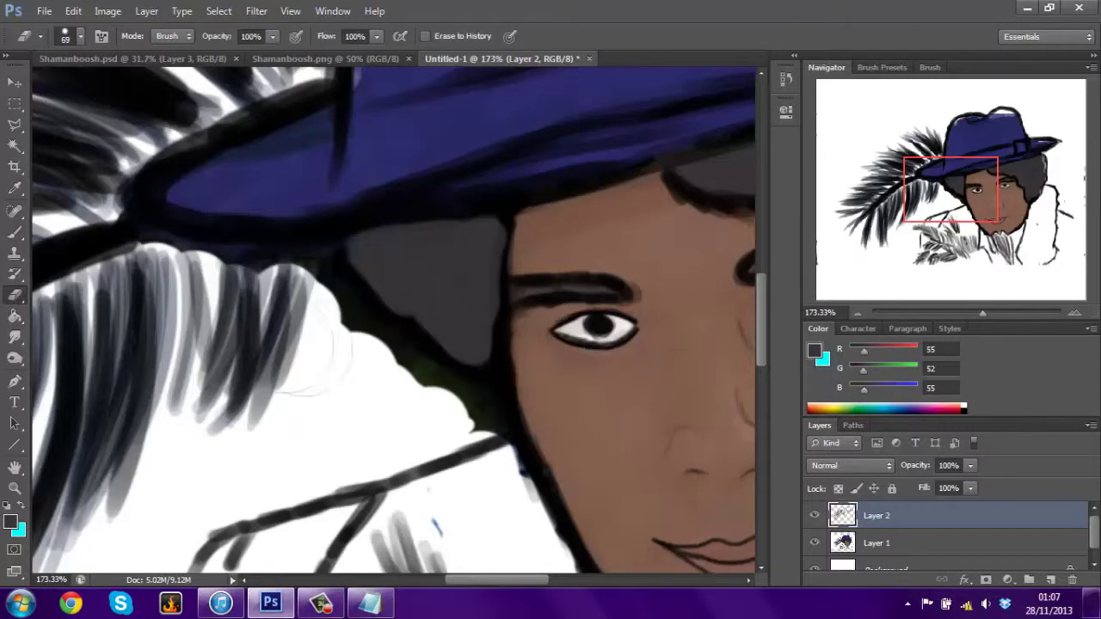
right_click(357, 383)
left_click_drag(414, 417, 398, 417)
key("Return")
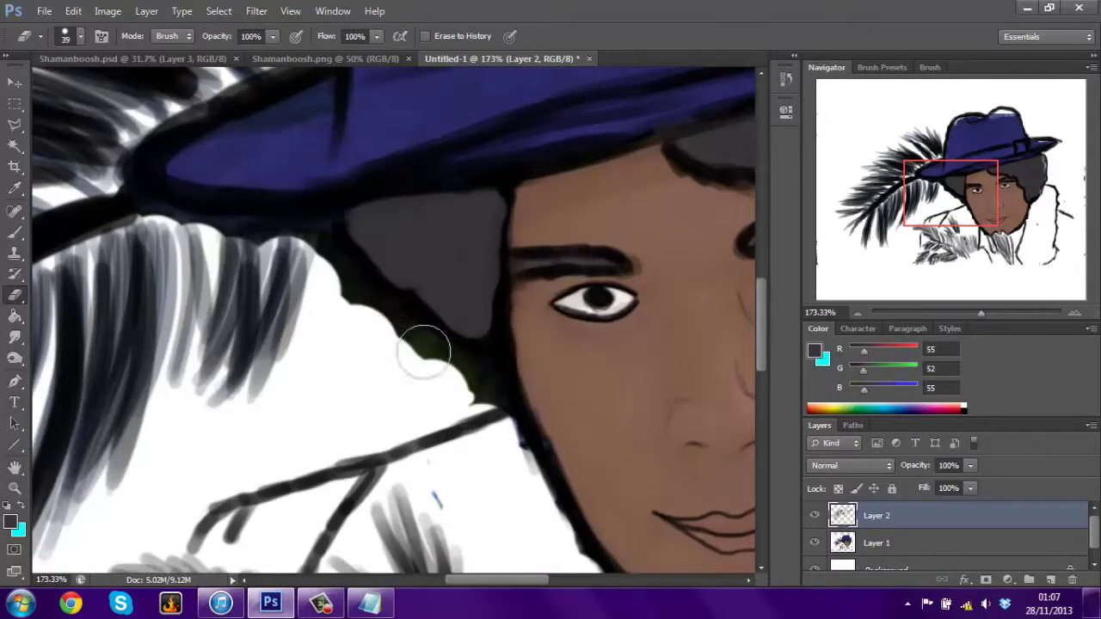
key("alt+bracketleft")
left_click_drag(314, 237, 335, 337)
Close the Untitled-1 image without saving its changes.
left_click(588, 58)
key("n")
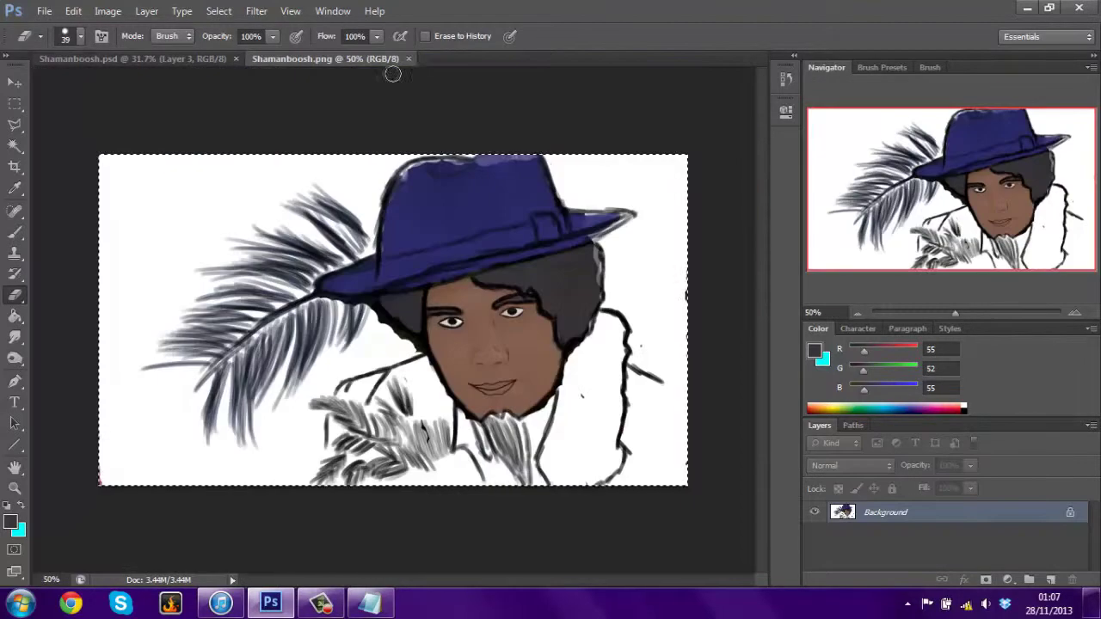
left_click(408, 58)
Erase where the feather meets the hat brim with a 50 px eraser.
right_click(349, 301)
left_click_drag(378, 305, 385, 304)
key("Return")
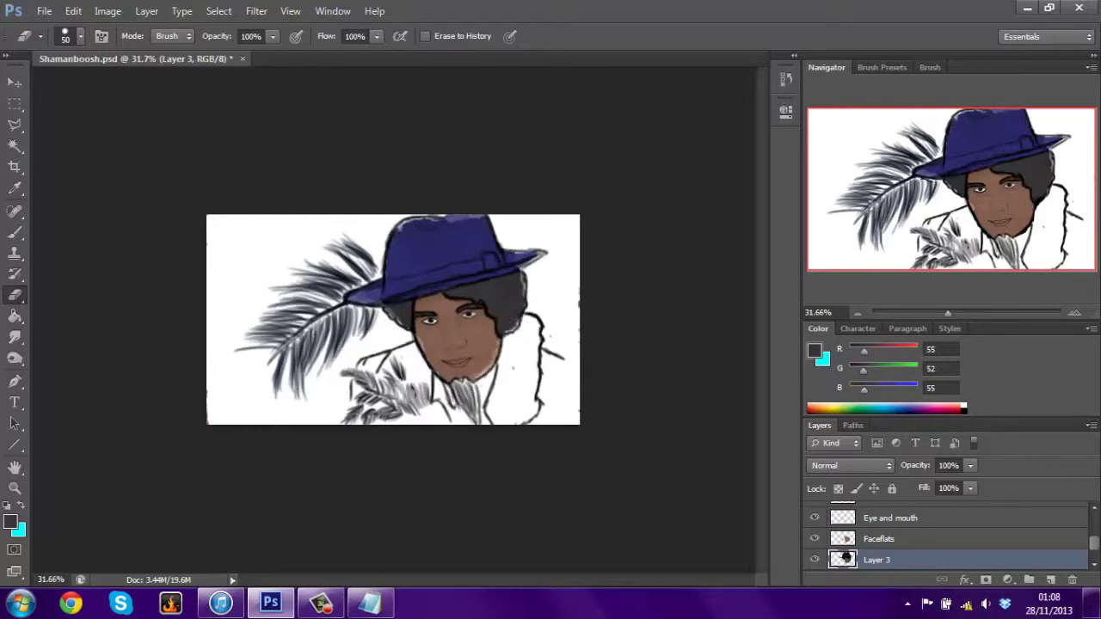
left_click_drag(353, 314, 341, 298)
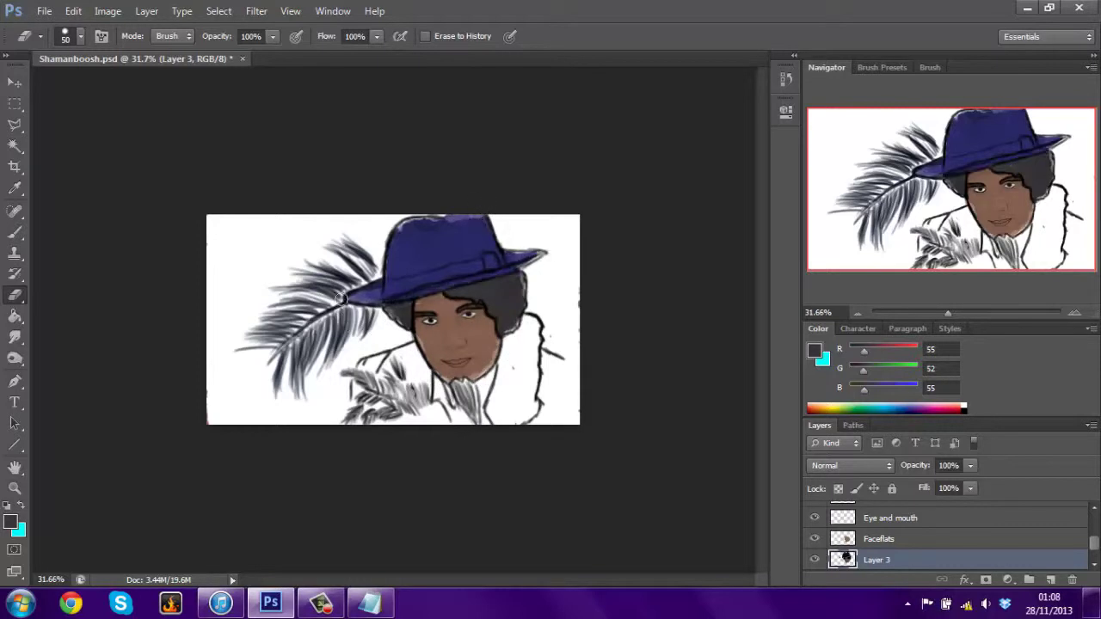
Save the drawing as Shamanboosh.png in PNG format, replacing the existing file.
left_click(44, 10)
left_click(111, 206)
type("Shama")
left_click(679, 376)
left_click(731, 387)
key("Return")
key("Return")
left_click(545, 229)
left_click(723, 180)
Reopen Shamanboosh.png.
left_click(44, 10)
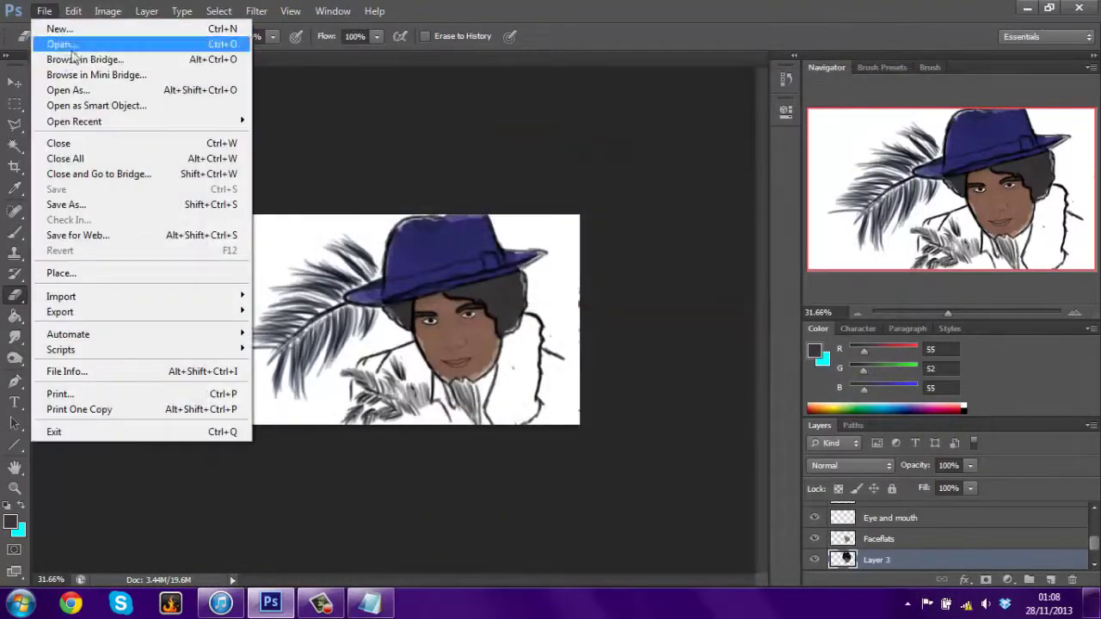
left_click(52, 43)
type("sha")
key("Down")
key("Return")
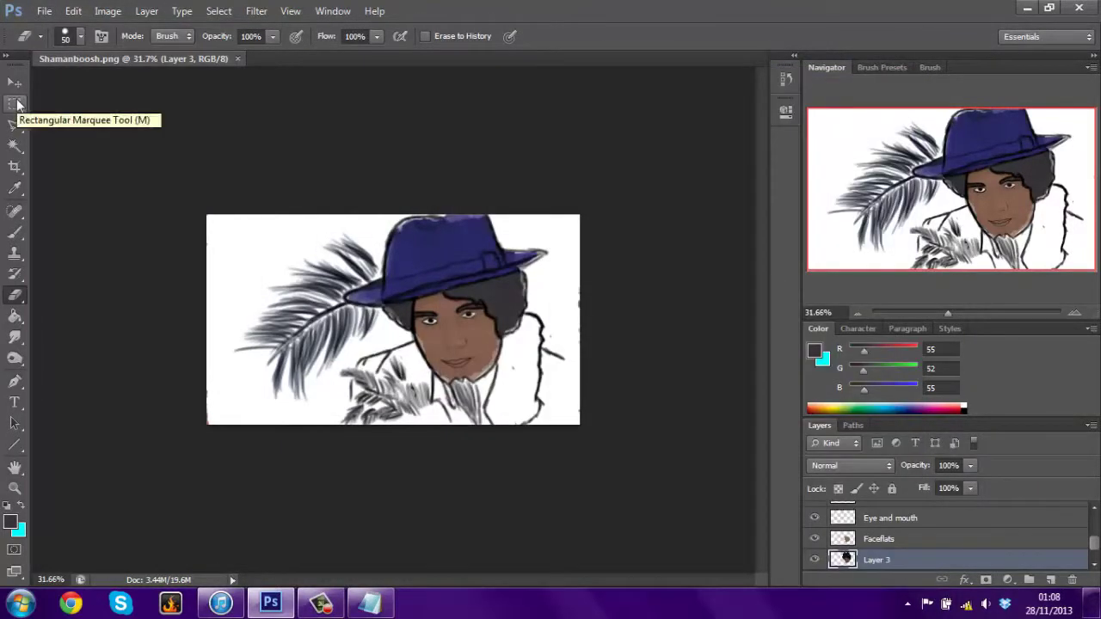
Make Hat flats the active layer and zoom in on the hat.
double_click(827, 68)
mouse_move(816, 289)
left_mouse_down()
mouse_move(816, 267)
mouse_move(815, 289)
left_mouse_up()
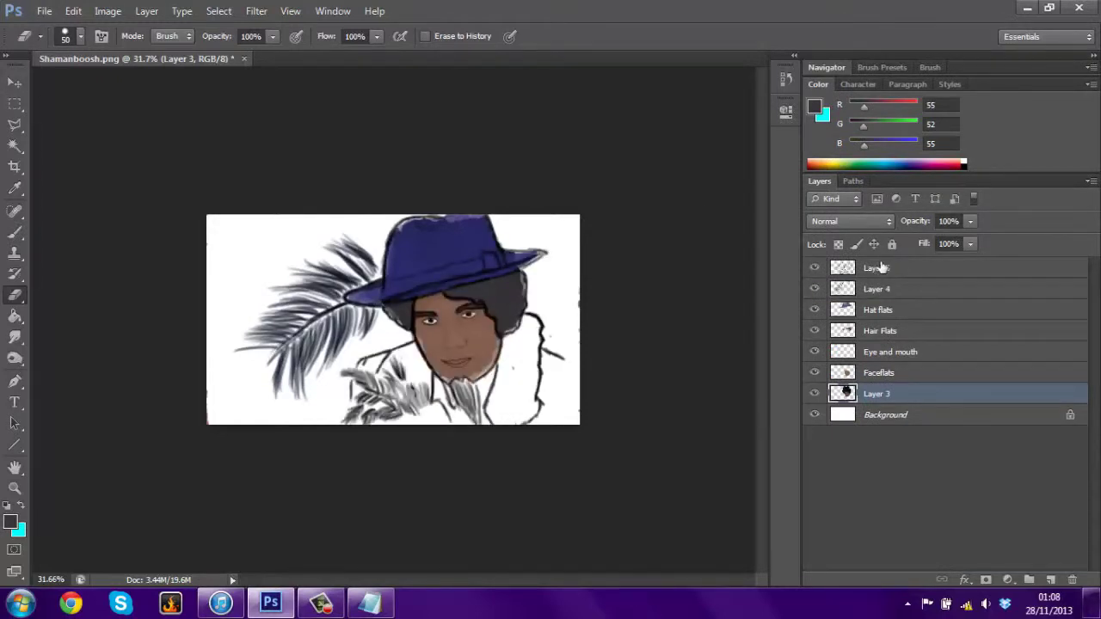
left_click(877, 310)
double_click(827, 67)
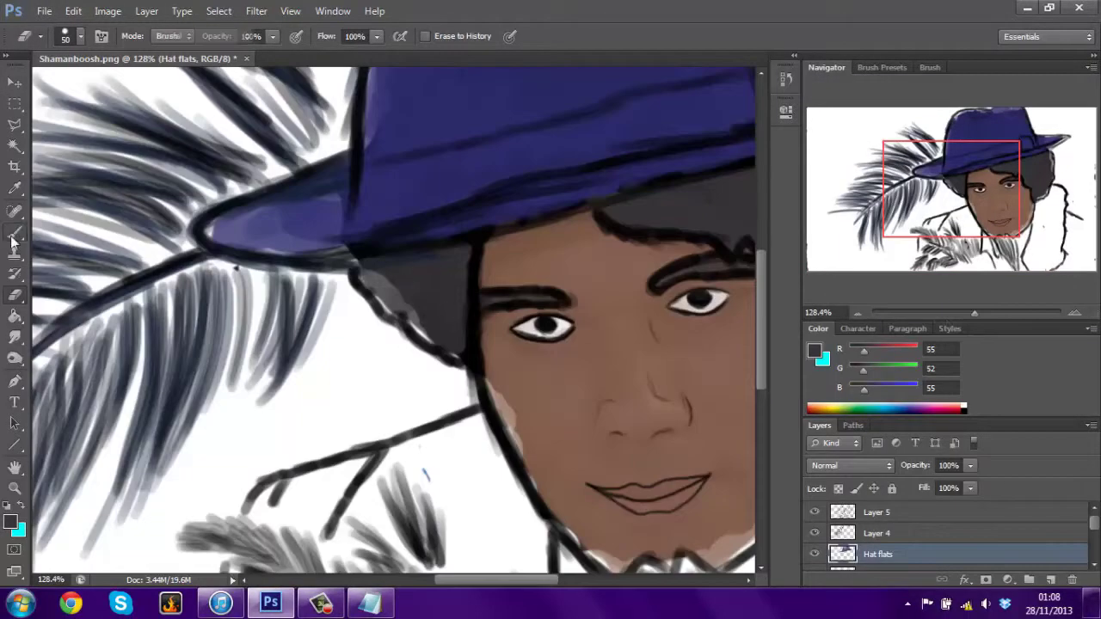
Sample the hat's dark blue and paint over the lighter patches on the hat and brim.
left_click(14, 236)
scroll(768, 331, "up", 3)
left_click(652, 191, "alt")
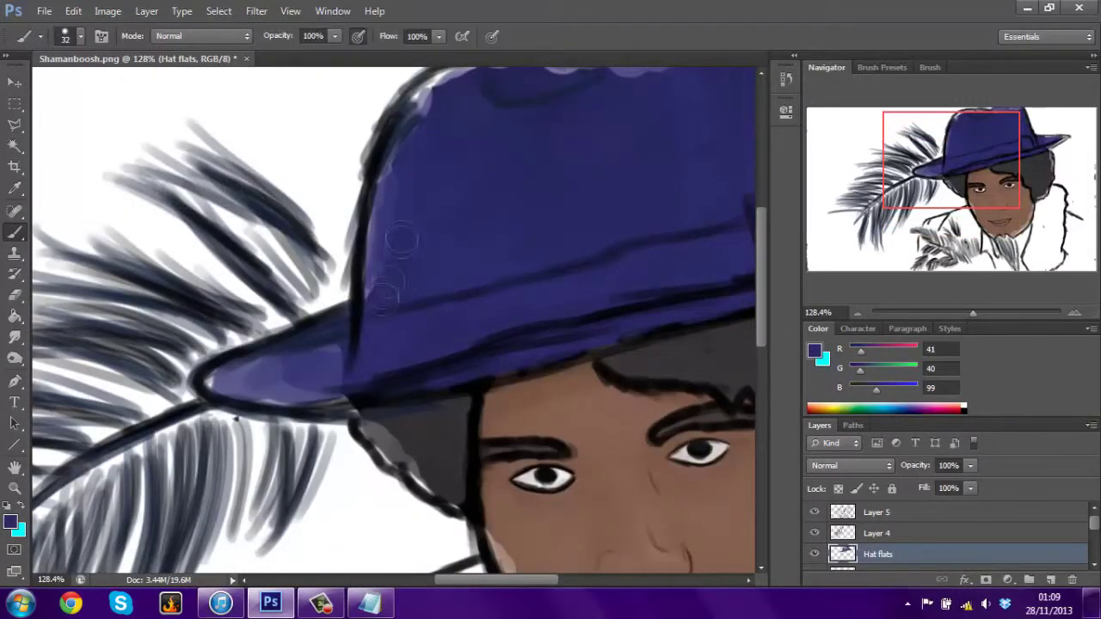
left_click_drag(401, 241, 396, 155)
mouse_move(344, 340)
left_mouse_down()
mouse_move(275, 372)
mouse_move(353, 357)
left_mouse_up()
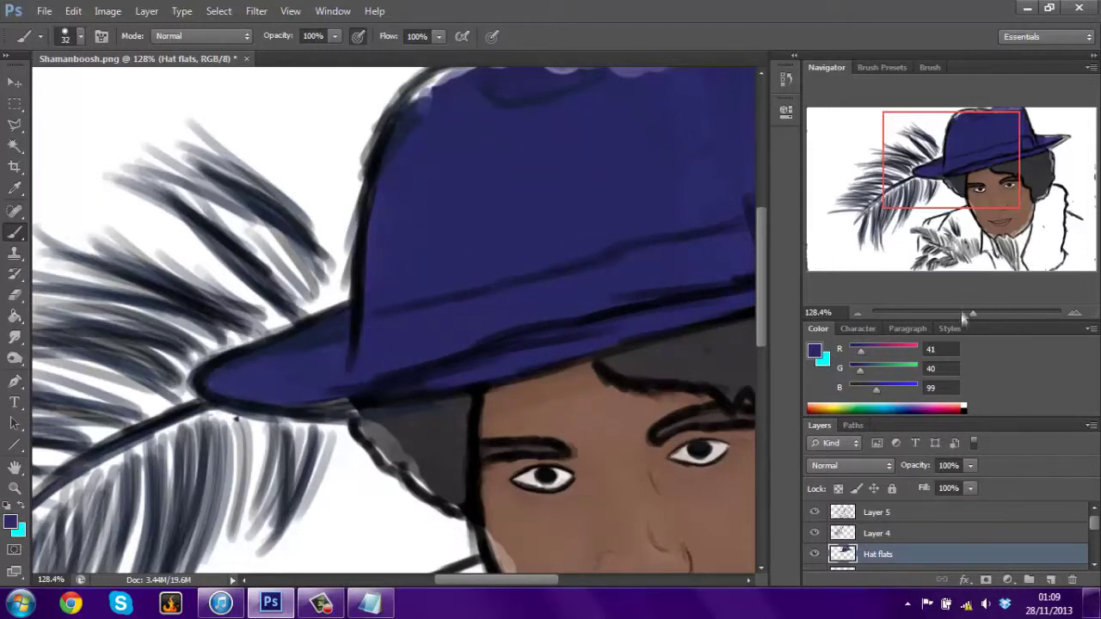
left_click_drag(964, 317, 962, 327)
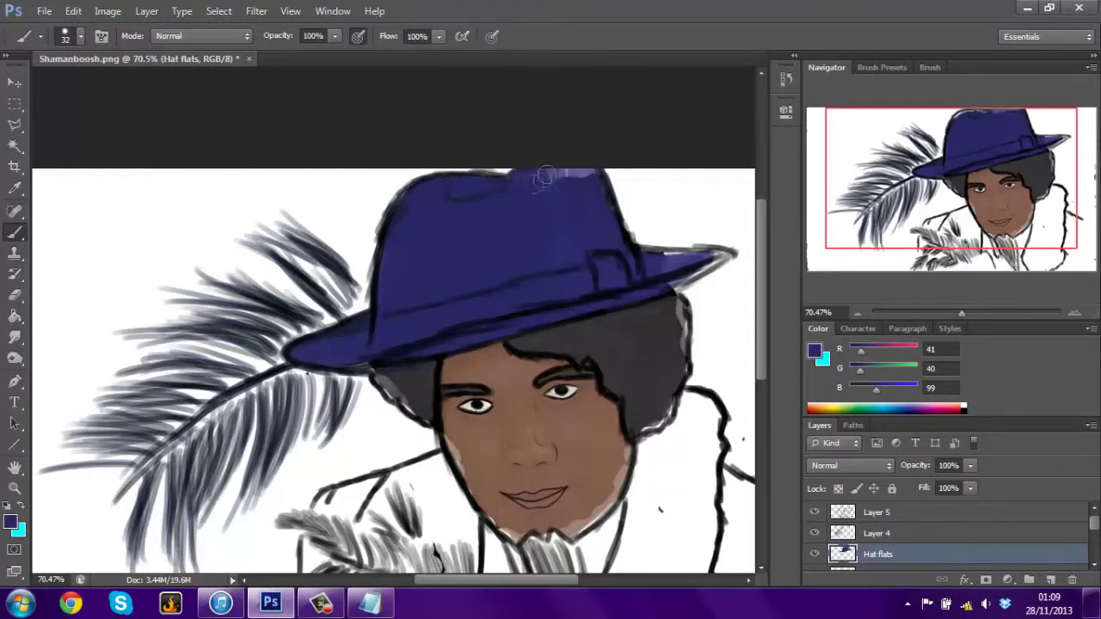
left_click_drag(594, 278, 708, 258)
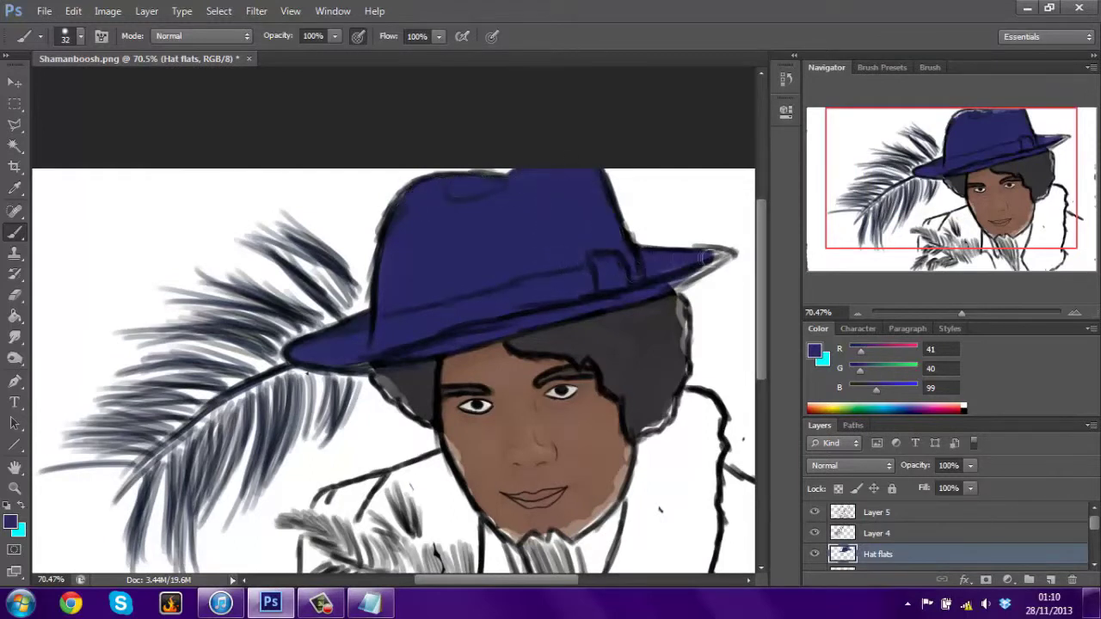
Set the canvas height to 1200 pixels in Canvas Size.
left_click(108, 10)
left_click(130, 153)
left_click(631, 215)
left_click(590, 244)
double_click(514, 239)
type("1200")
key("Return")
On Layer 5 with a 16 px brush, paint the feather's dark stem and lower barbs.
left_click_drag(962, 313, 959, 313)
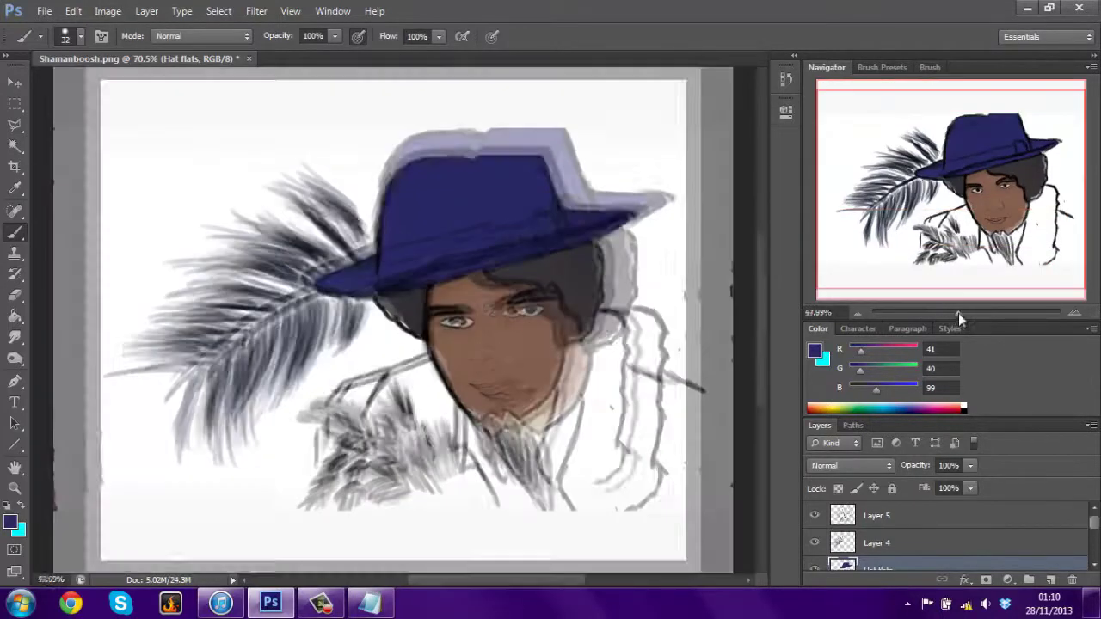
left_click(881, 528)
left_click(80, 36)
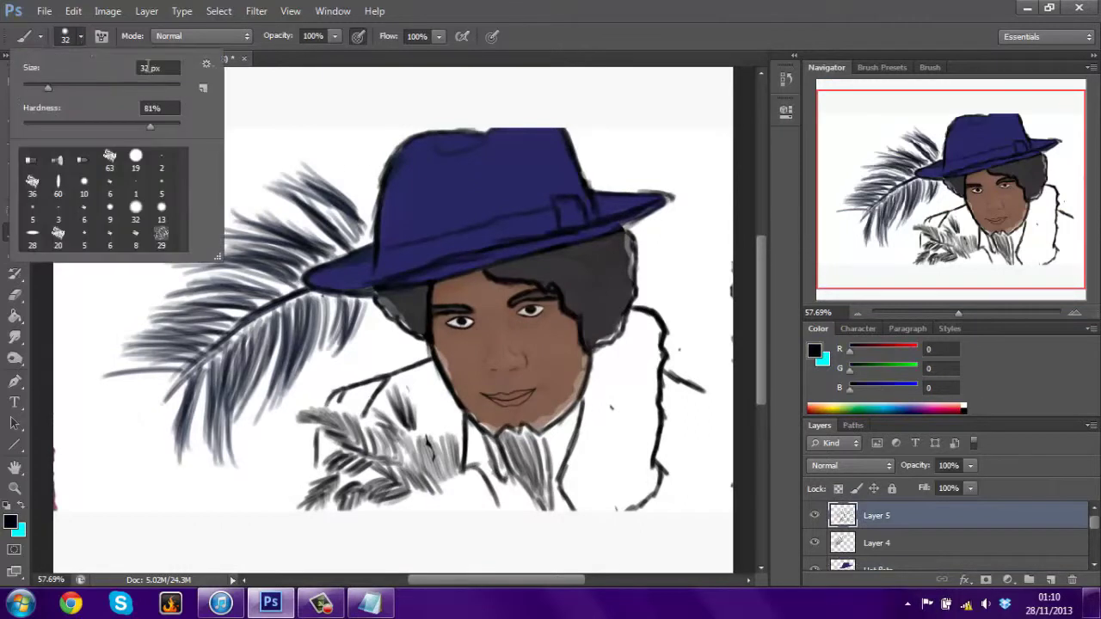
type("16")
key("Return")
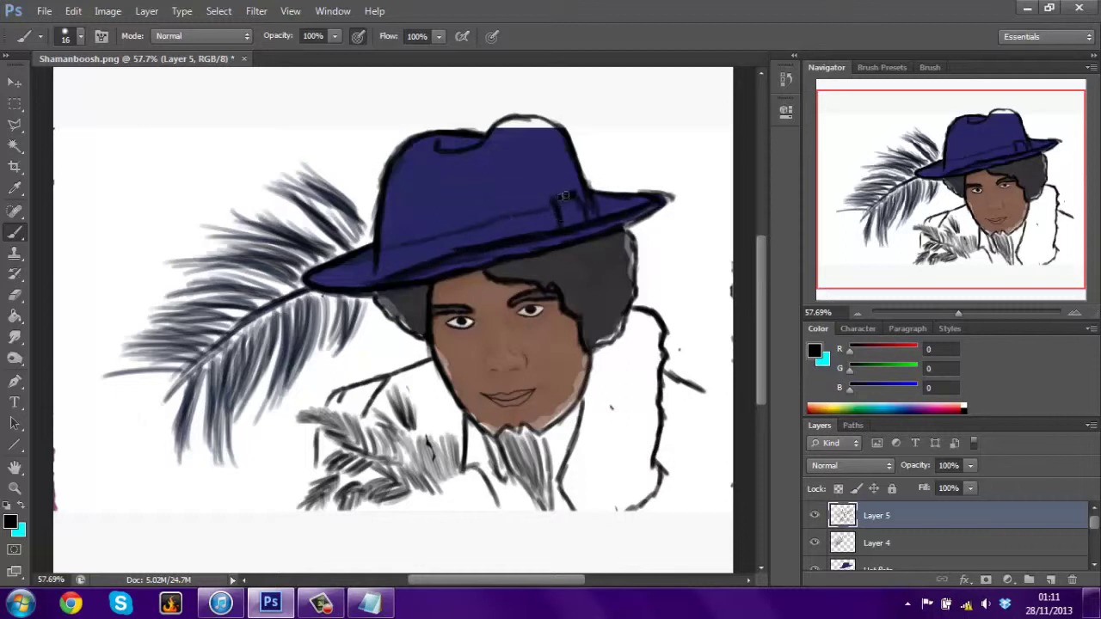
mouse_move(303, 291)
left_mouse_down()
mouse_move(191, 360)
mouse_move(159, 407)
mouse_move(177, 452)
left_mouse_up()
left_click_drag(227, 366, 210, 458)
left_click_drag(246, 342, 225, 398)
left_click_drag(270, 325, 239, 410)
left_click_drag(322, 307, 284, 411)
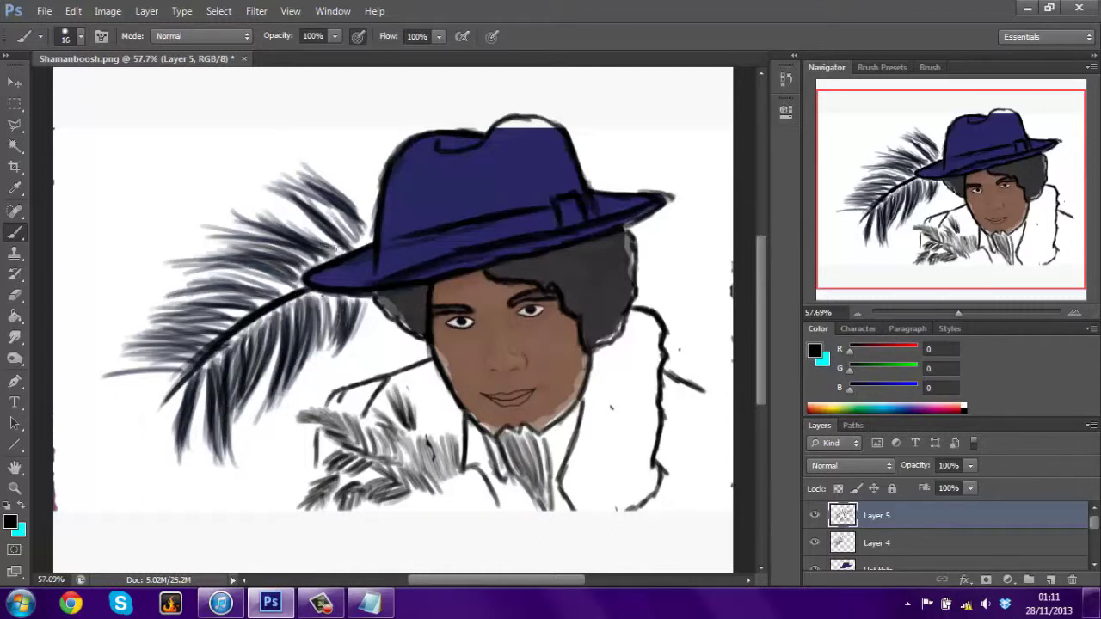
Add dark barb strokes on the upper, upper-left and lower-left feather.
left_click_drag(331, 248, 360, 191)
left_click_drag(335, 256, 241, 210)
left_click_drag(321, 268, 215, 236)
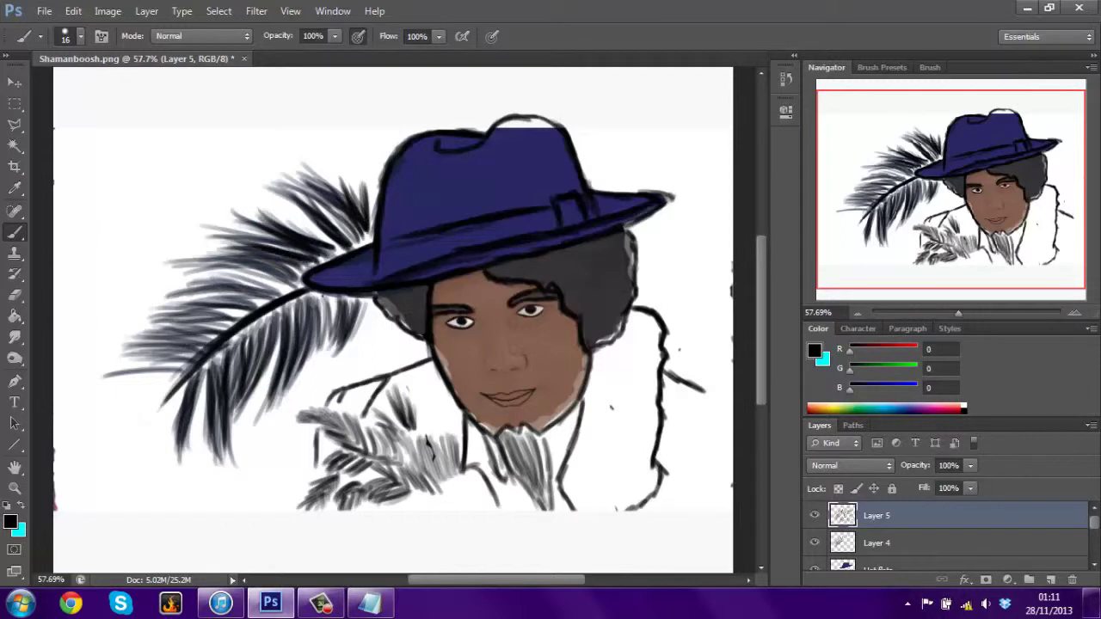
left_click_drag(297, 286, 175, 263)
left_click_drag(301, 268, 196, 243)
mouse_move(280, 293)
left_mouse_down()
mouse_move(167, 305)
mouse_move(142, 336)
left_mouse_up()
left_click_drag(226, 322, 107, 358)
left_click_drag(202, 344, 112, 388)
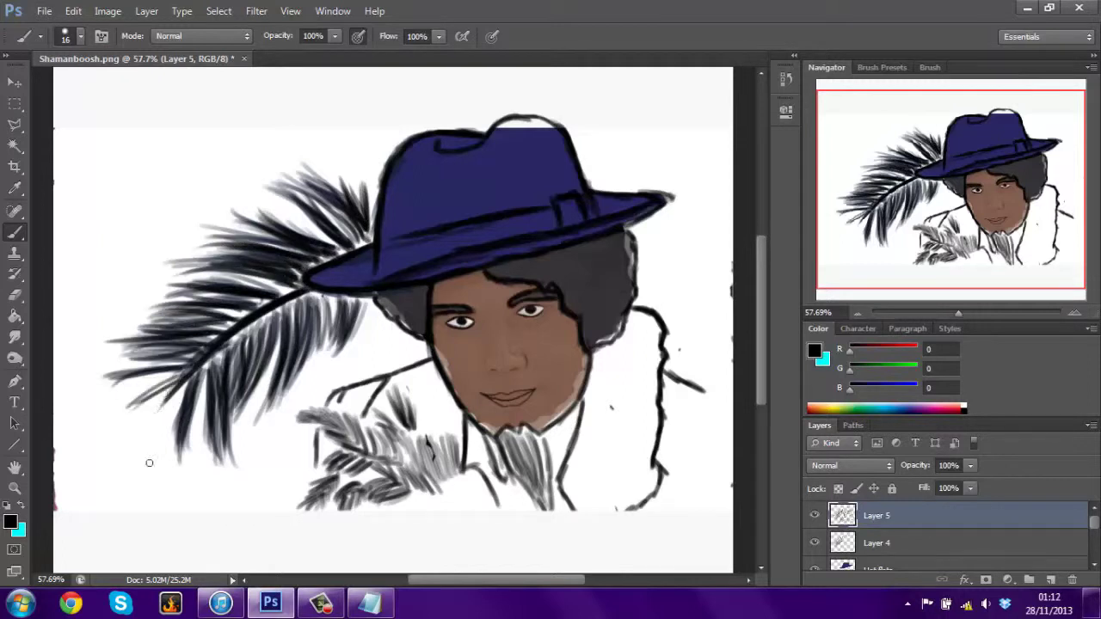
In iTunes, search 'Aes' and play Aesthetic Perfection's Big Bad Wolf (Assemblage 23 Remix).
left_click(220, 604)
left_click(990, 25)
type("Aes")
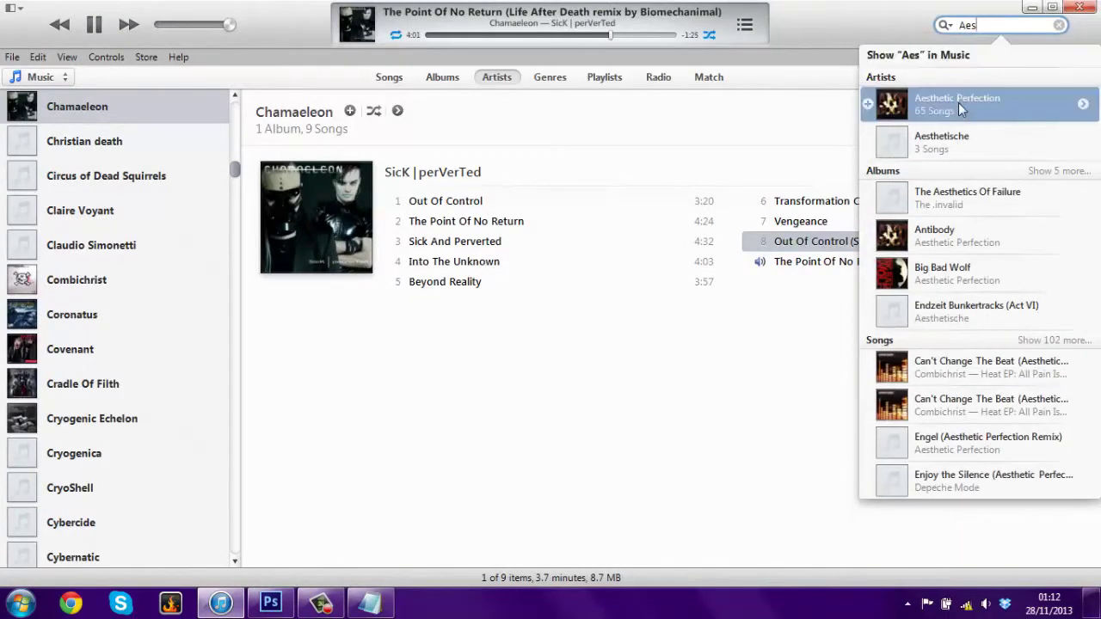
left_click(959, 102)
double_click(452, 394)
left_click(270, 604)
Make Hat flats the active layer and sample the hat's blue as paint colour.
left_click(878, 556)
left_click(503, 188, "alt")
right_click(131, 71)
key("Return")
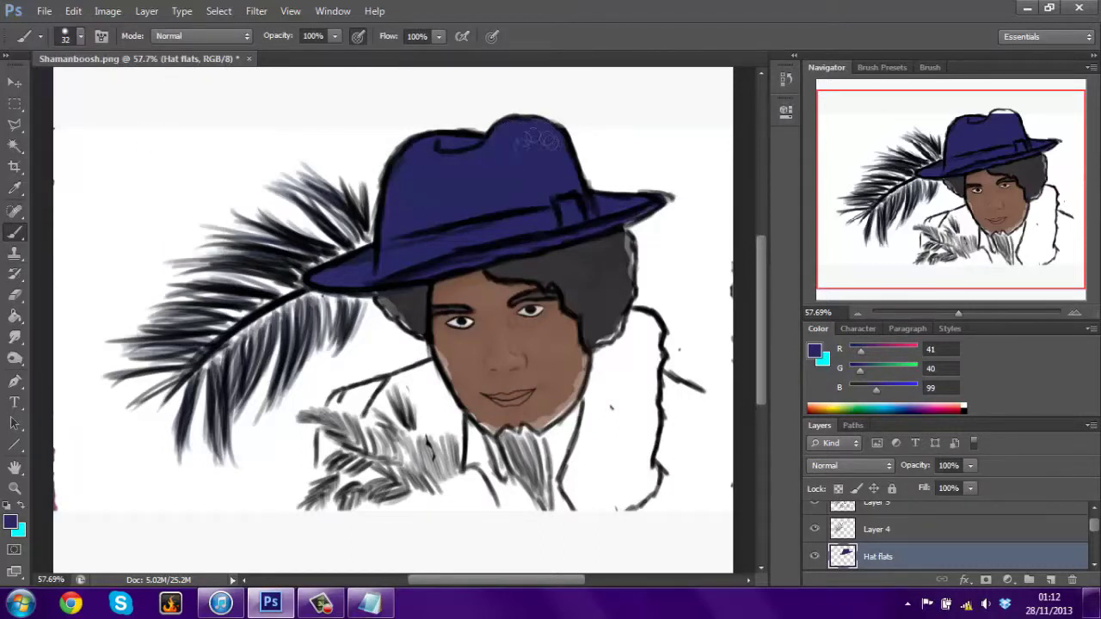
On Hair Flats, paint sampled dark grey along the hair's right edge, undoing the trial stroke under the chin.
scroll(570, 344, "up", 3)
left_click(596, 237, "alt")
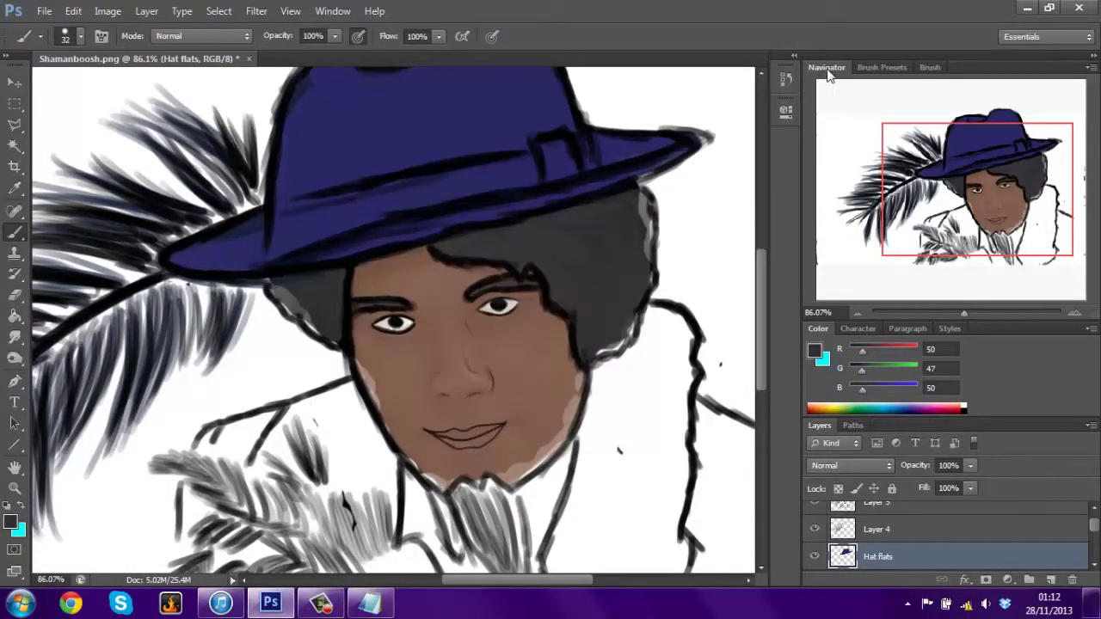
double_click(828, 72)
key("alt+bracketleft")
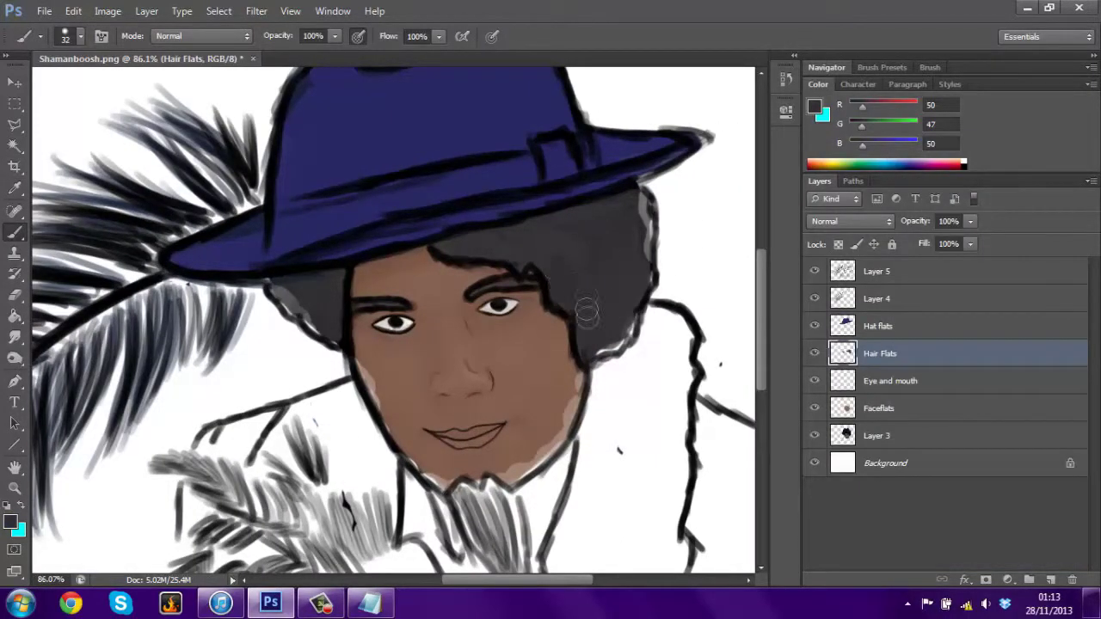
left_click_drag(647, 269, 630, 209)
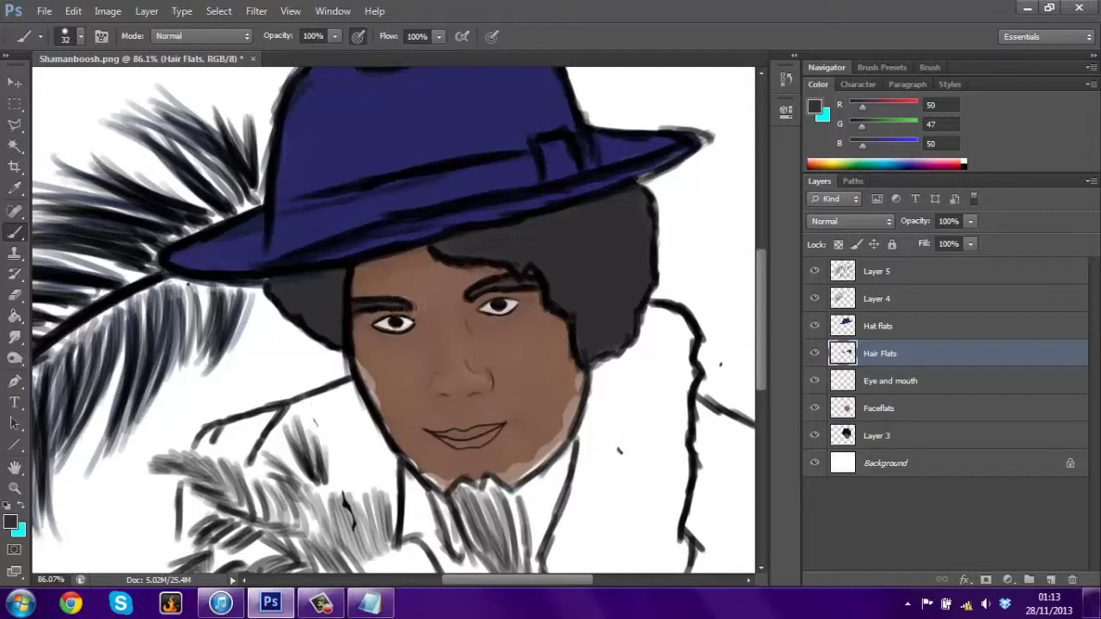
left_click_drag(761, 305, 762, 337)
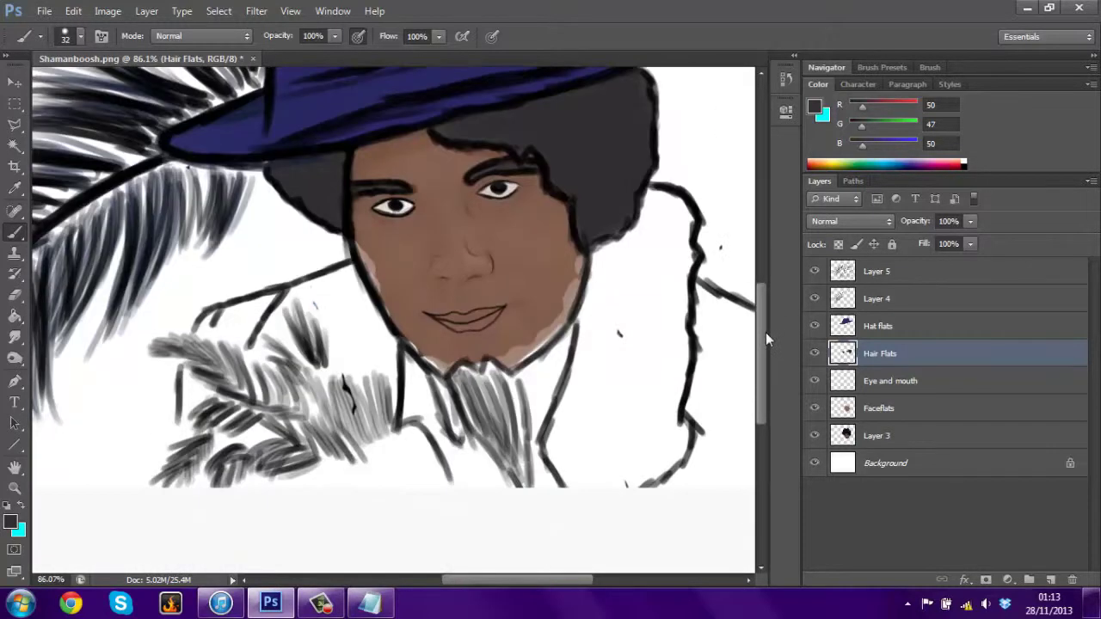
mouse_move(480, 417)
left_mouse_down()
mouse_move(529, 499)
mouse_move(495, 370)
left_mouse_up()
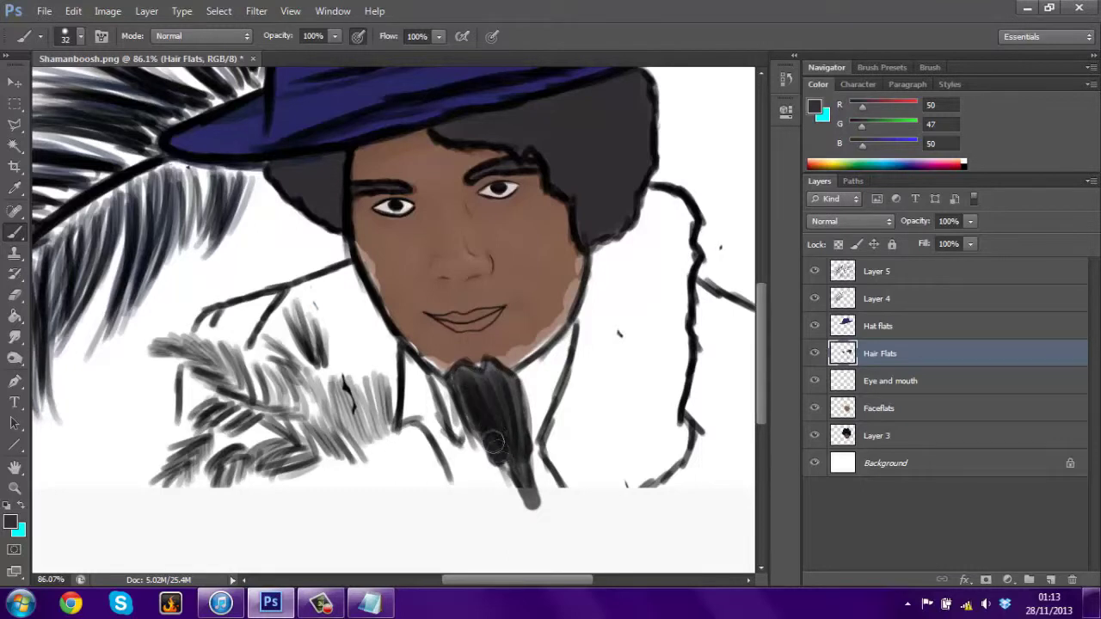
key("ctrl+alt+z")
key("ctrl+alt+z")
On Layer 5 with a 16 px black brush, outline the jaw, tie and hair's right edge.
left_click(964, 163)
left_click(80, 36)
type("16")
left_click(80, 37)
left_click(869, 274)
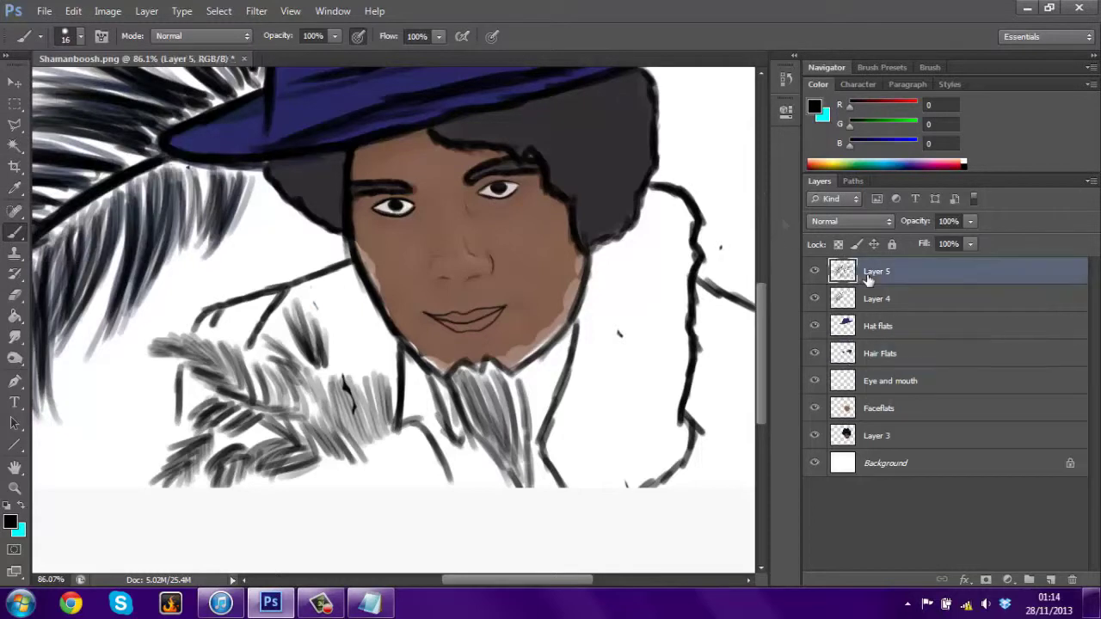
mouse_move(348, 177)
left_mouse_down()
mouse_move(383, 311)
mouse_move(435, 377)
left_mouse_up()
mouse_move(594, 258)
left_mouse_down()
mouse_move(568, 326)
mouse_move(496, 365)
mouse_move(456, 418)
mouse_move(521, 542)
left_mouse_up()
left_click_drag(519, 377, 523, 508)
left_click_drag(465, 373, 510, 447)
mouse_move(642, 73)
left_mouse_down()
mouse_move(659, 148)
mouse_move(631, 223)
left_mouse_up()
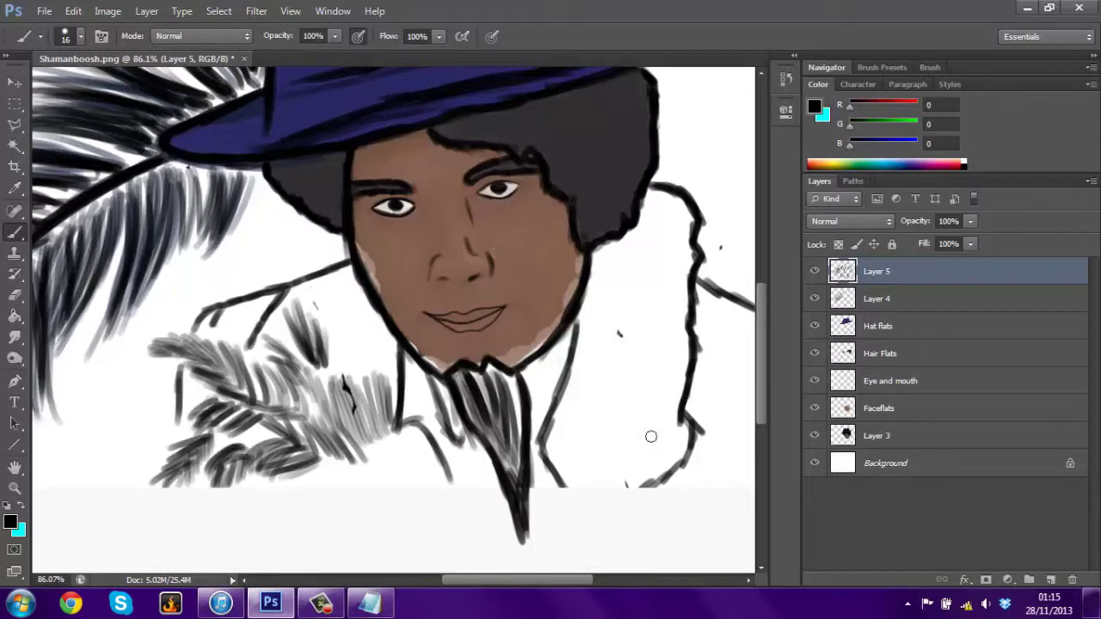
Select Faceflats, sample the face's brown skin tone and set a 32 px brush.
key("e")
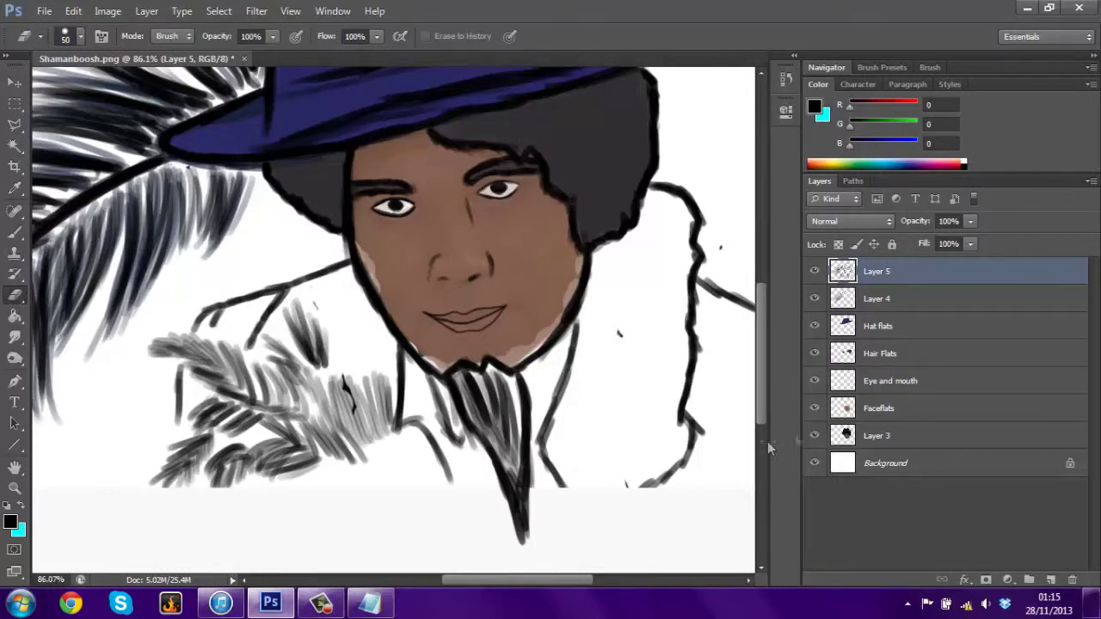
left_click(13, 236)
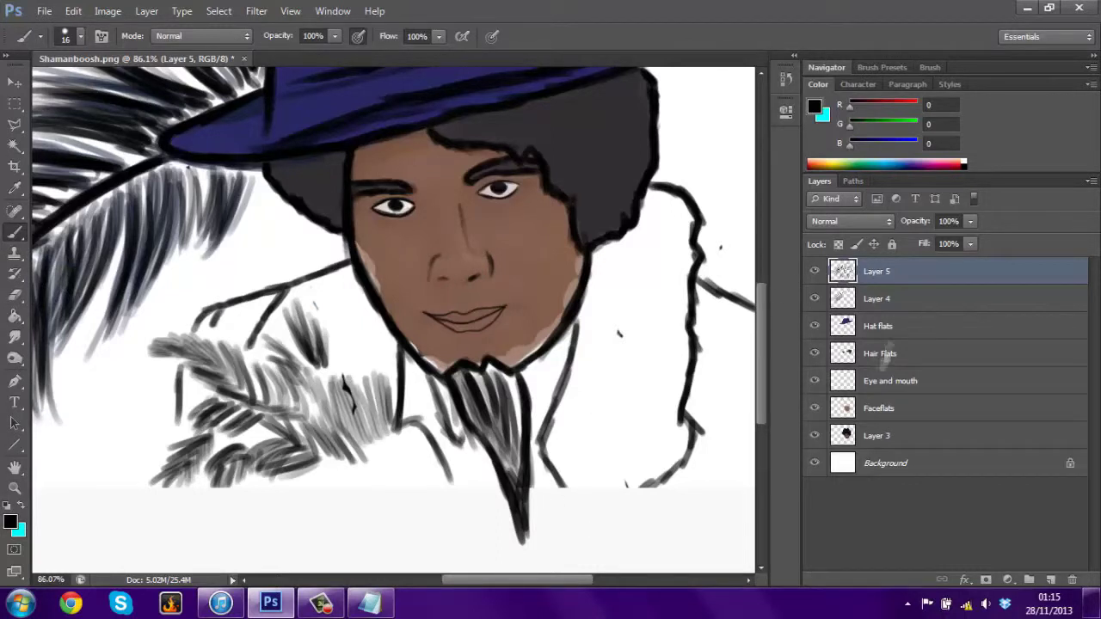
left_click(878, 409)
key("i")
key("b")
left_click(80, 37)
key("Return")
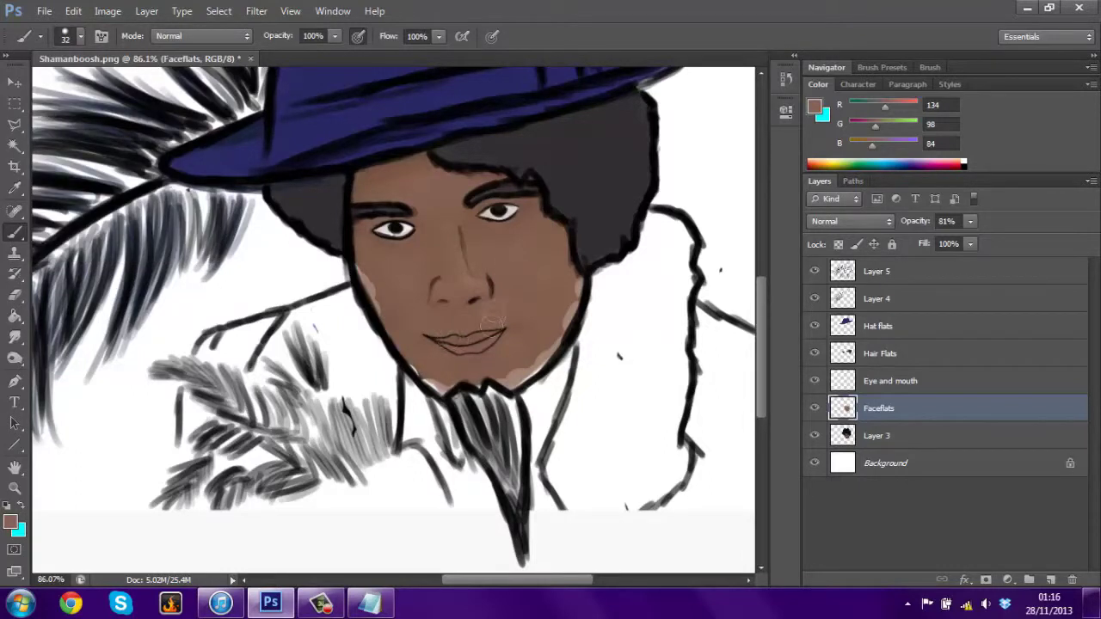
Hide Layer 3 and repaint the face's cheeks, forehead, nose and chin a deeper brown.
left_click(815, 435)
left_click(814, 433)
left_click_drag(879, 112, 885, 108)
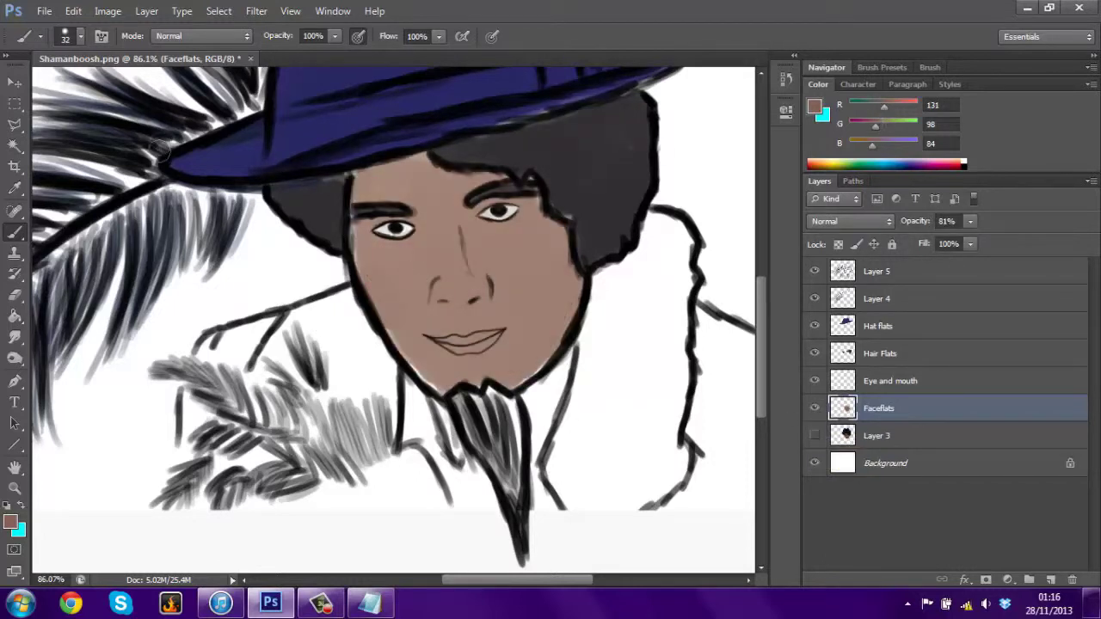
left_click_drag(863, 148, 841, 136)
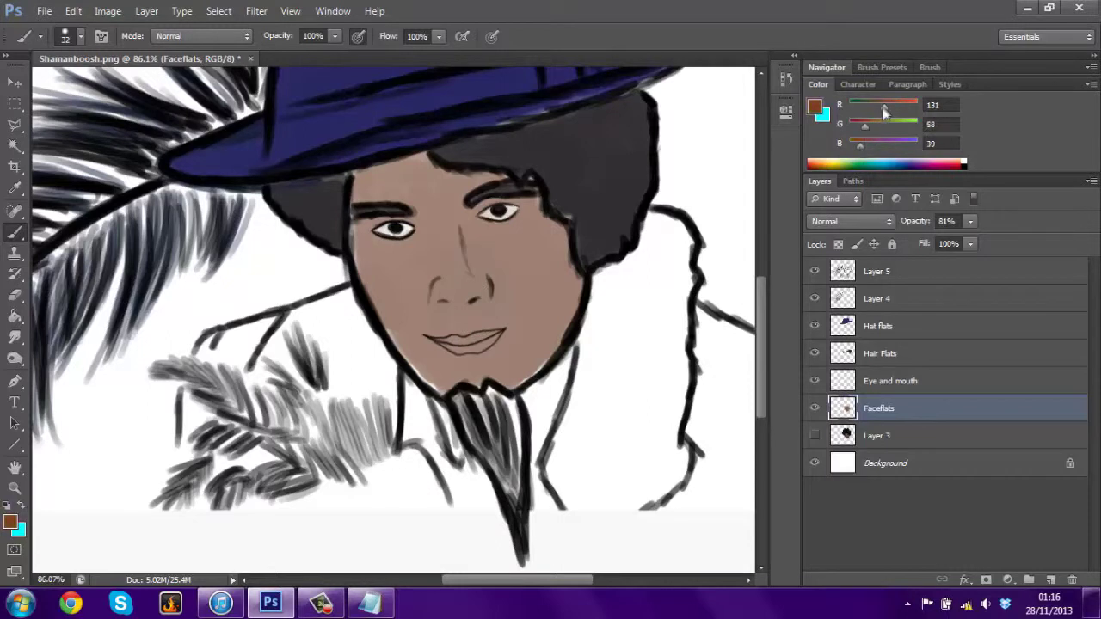
left_click_drag(451, 259, 507, 342)
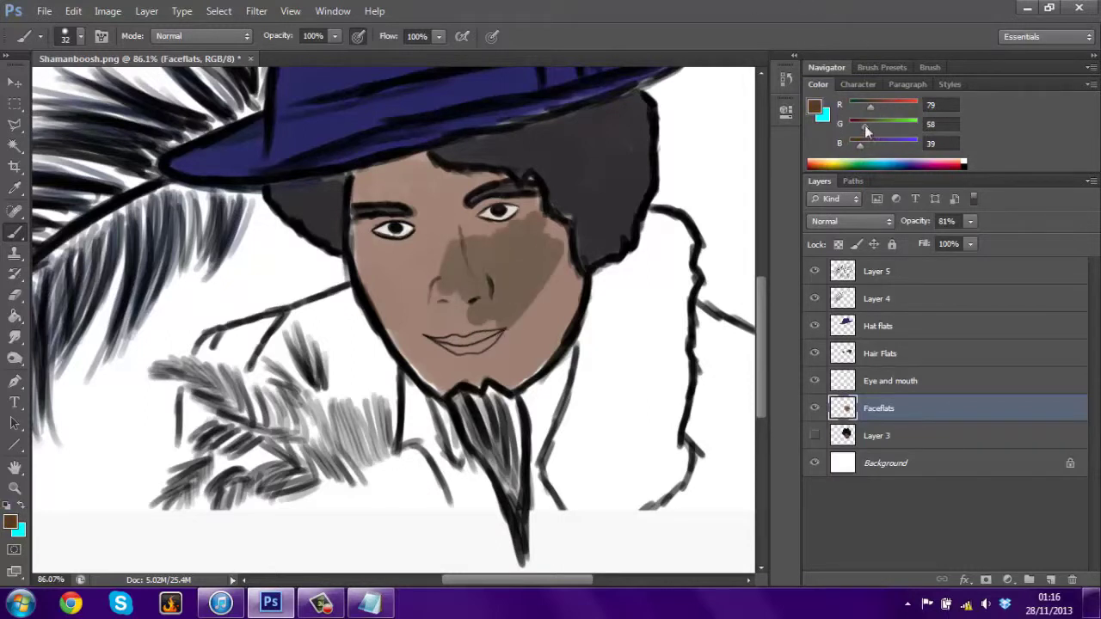
left_click_drag(861, 131, 851, 127)
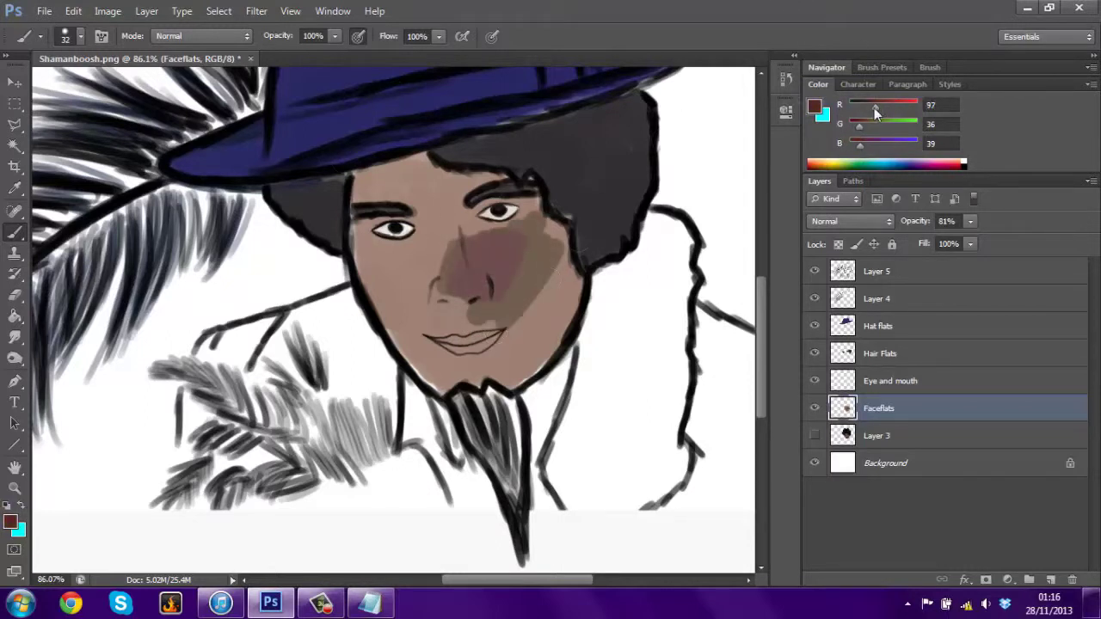
mouse_move(469, 276)
left_mouse_down()
mouse_move(523, 180)
mouse_move(561, 306)
mouse_move(491, 370)
mouse_move(400, 310)
mouse_move(422, 365)
left_mouse_up()
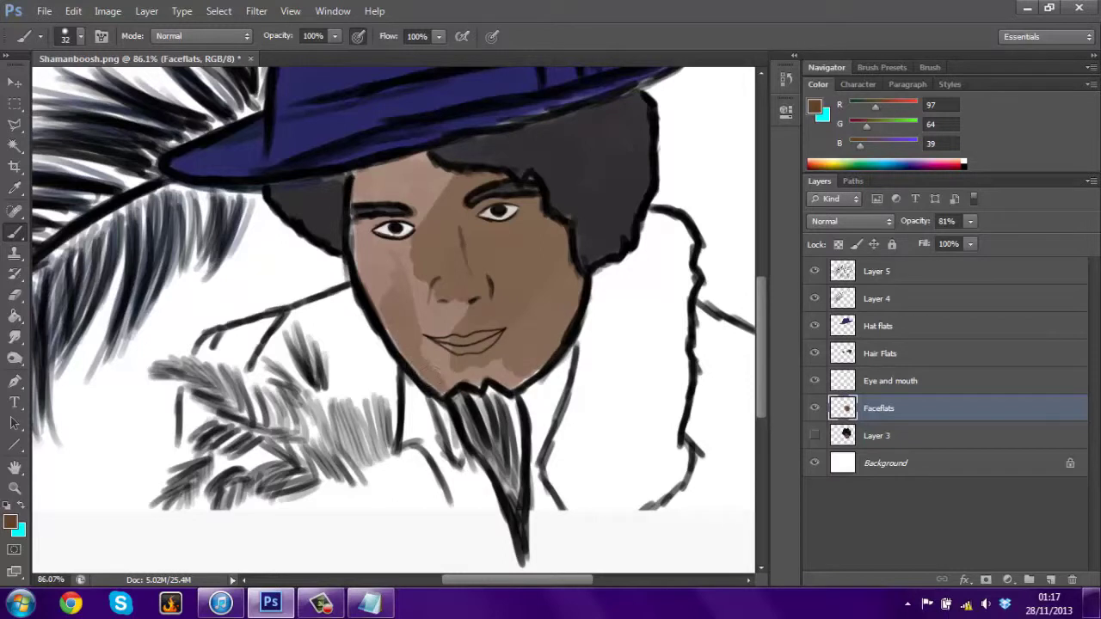
mouse_move(370, 275)
left_mouse_down()
mouse_move(357, 232)
mouse_move(370, 172)
mouse_move(439, 168)
mouse_move(404, 258)
mouse_move(372, 232)
left_mouse_up()
mouse_move(405, 284)
left_mouse_down()
mouse_move(447, 362)
mouse_move(447, 387)
mouse_move(477, 365)
mouse_move(514, 372)
left_mouse_up()
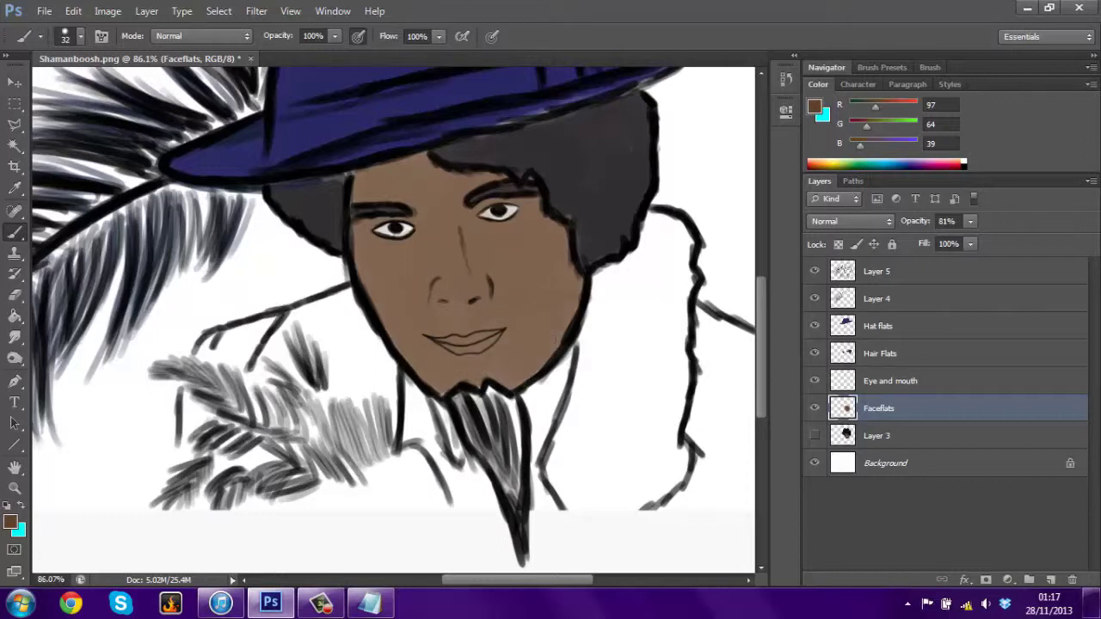
On Hair Flats, sample the dark grey hair colour and fill the beard below the chin.
left_click(814, 435)
left_click(879, 353)
key("i")
left_click(538, 155)
key("b")
mouse_move(504, 448)
left_mouse_down()
mouse_move(456, 396)
mouse_move(516, 504)
mouse_move(495, 407)
mouse_move(499, 464)
left_mouse_up()
left_click_drag(516, 413, 512, 456)
mouse_move(469, 387)
left_mouse_down()
mouse_move(503, 435)
mouse_move(497, 398)
left_mouse_up()
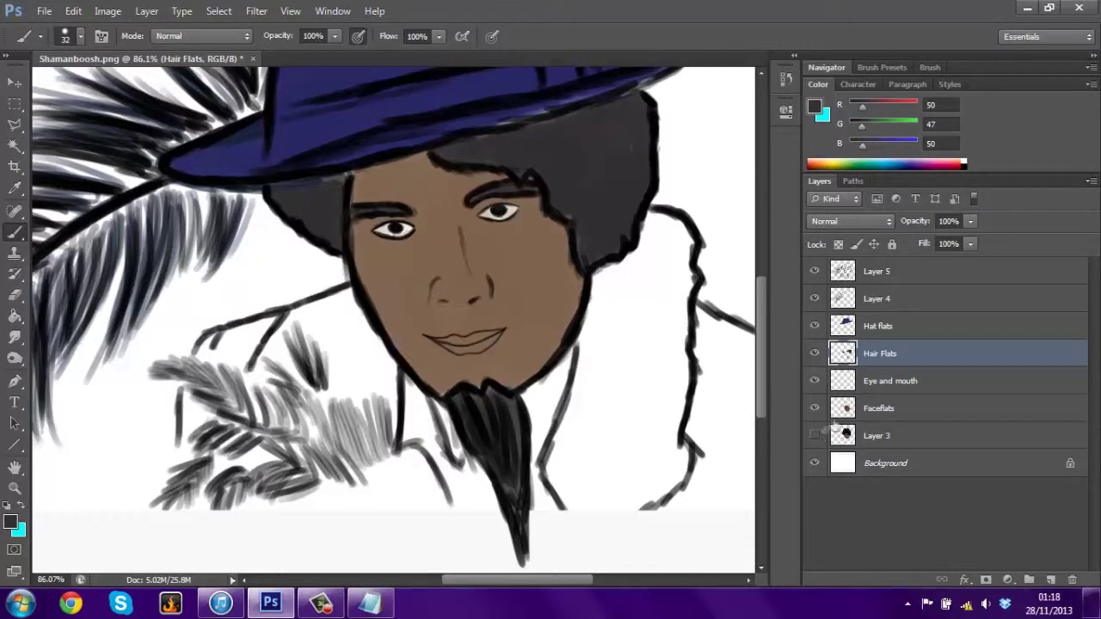
Sample the lip colour from the photo on Layer 3, then restore the Faceflats layer.
left_click(814, 436)
left_click(815, 408)
left_click(14, 188)
left_click(469, 349)
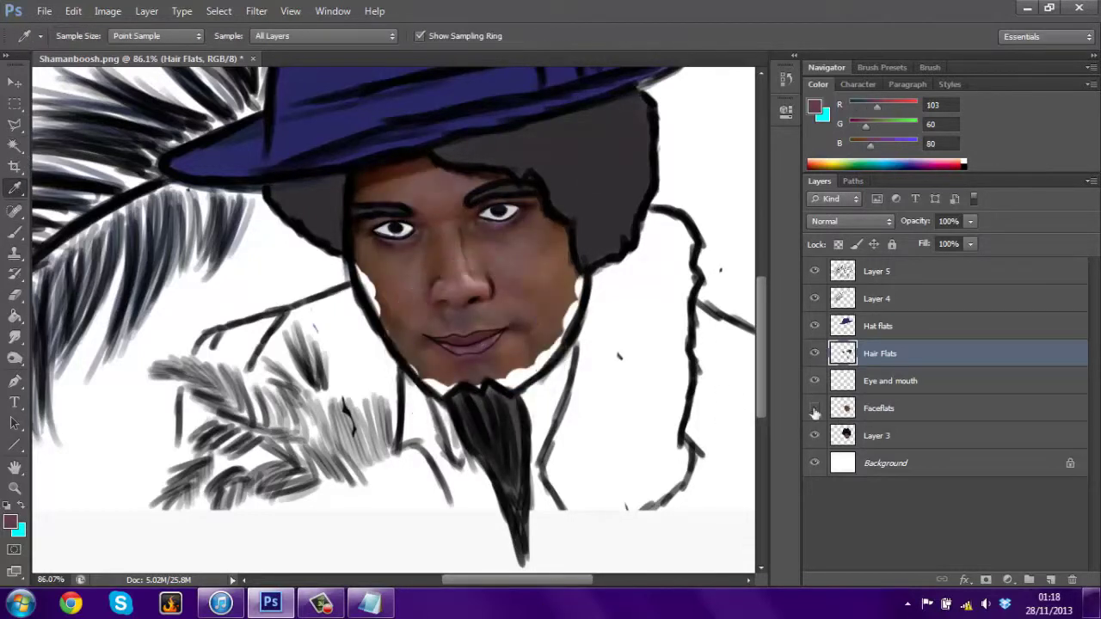
left_click(815, 408)
left_click(815, 436)
left_click(878, 408)
Paint both lips muted mauve (97, 60, 67) on the Eye and mouth layer.
left_click(890, 380)
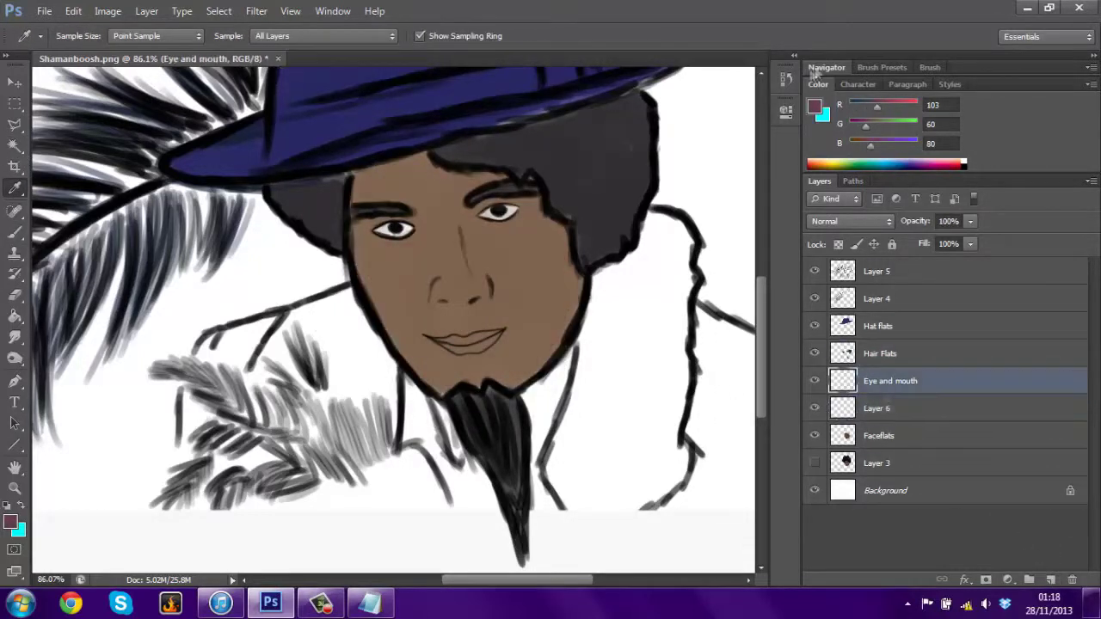
left_click(827, 67)
scroll(396, 319, "up", 3)
key("b")
left_click(66, 35)
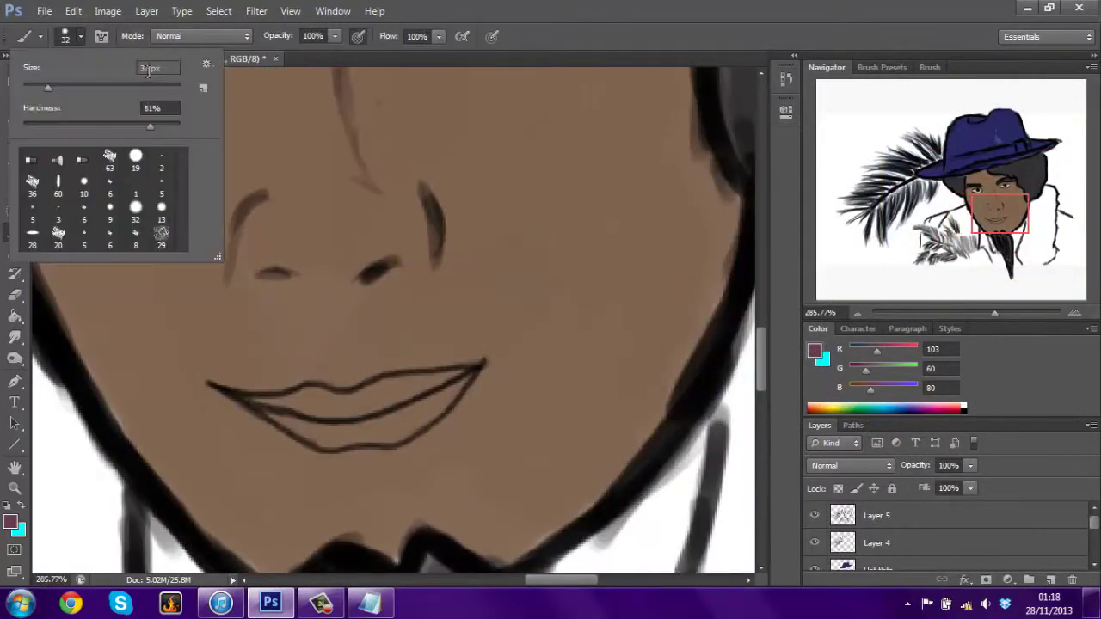
key("Escape")
mouse_move(320, 412)
left_mouse_down()
mouse_move(284, 406)
mouse_move(321, 442)
left_mouse_up()
mouse_move(305, 395)
left_mouse_down()
mouse_move(464, 375)
mouse_move(404, 430)
mouse_move(364, 436)
mouse_move(336, 412)
mouse_move(439, 389)
mouse_move(394, 429)
left_mouse_up()
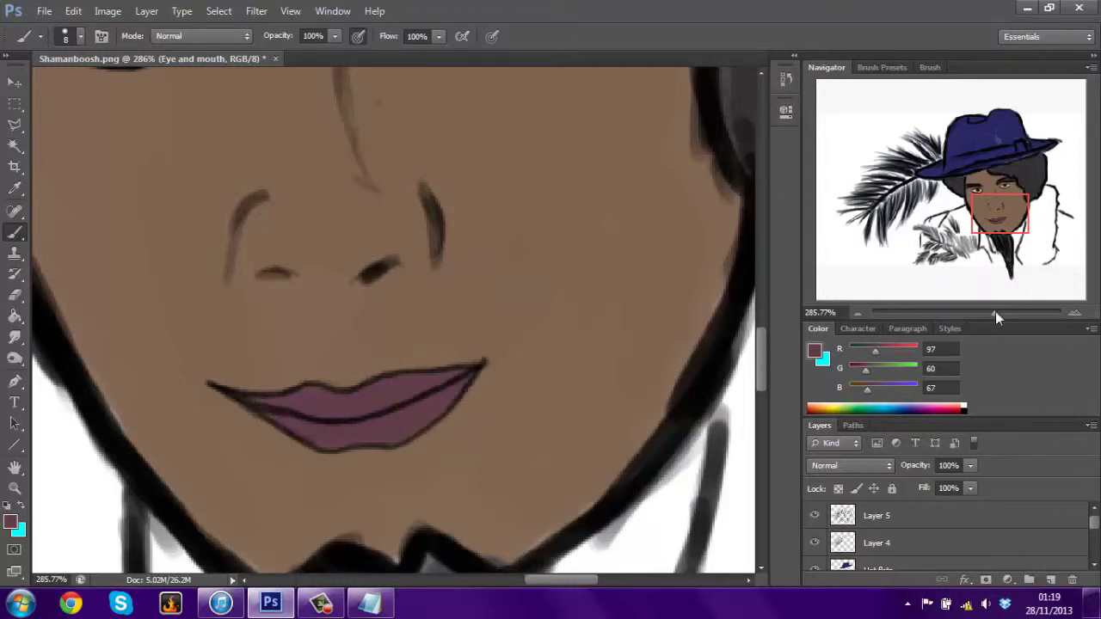
left_click_drag(996, 314, 963, 314)
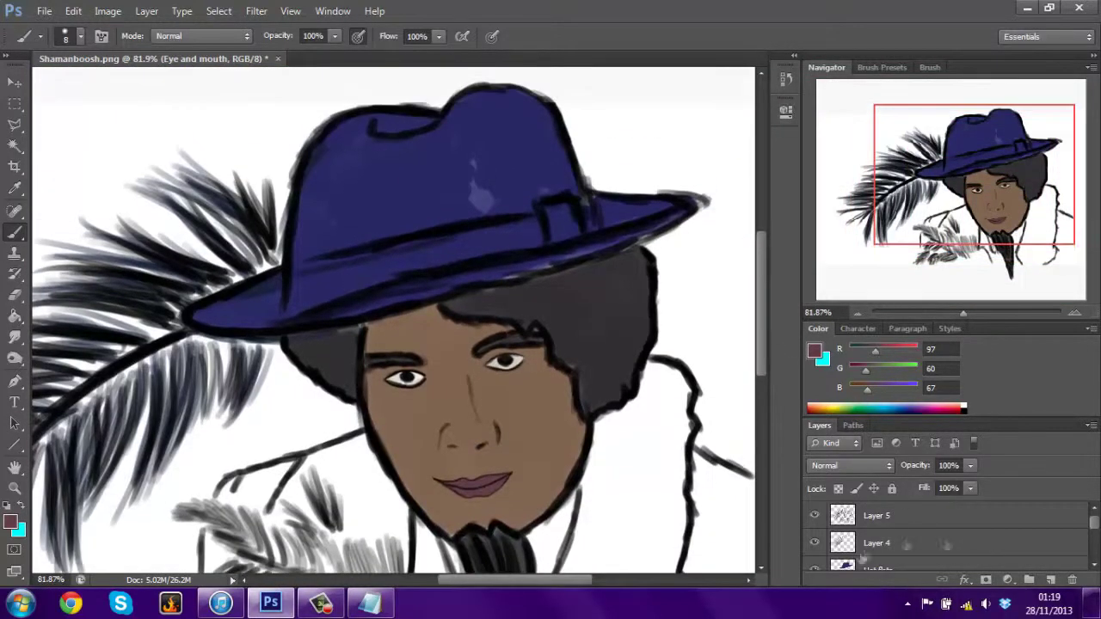
Paint the hat crown and brim solid dark blue with a 48 px brush on Hat flats.
left_click(878, 567)
left_click(413, 172, "alt")
left_click(65, 36)
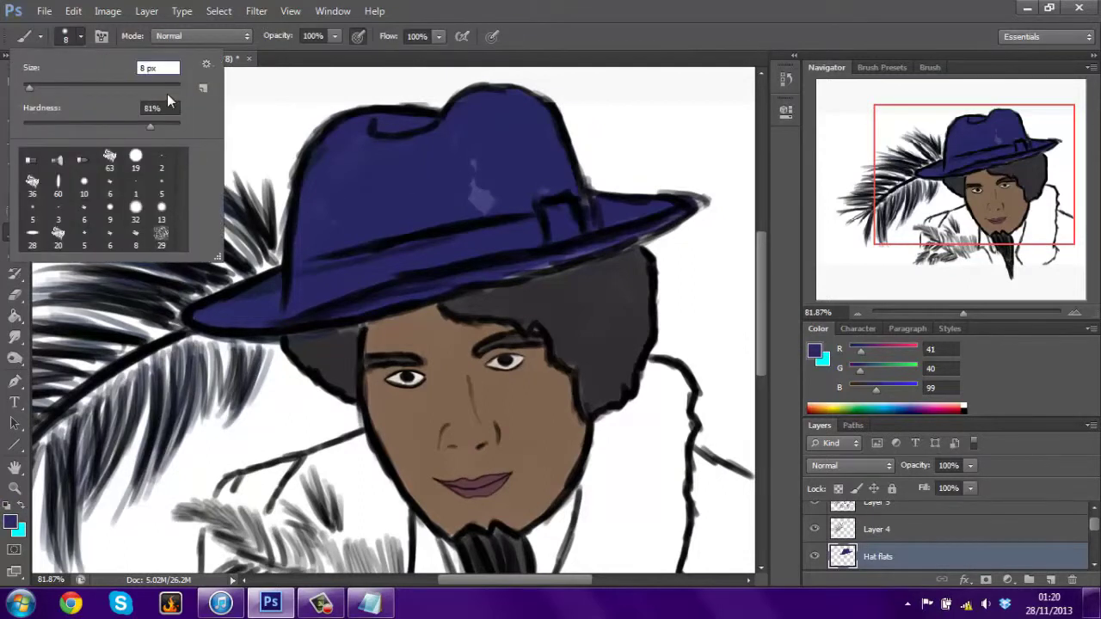
type("48")
key("Return")
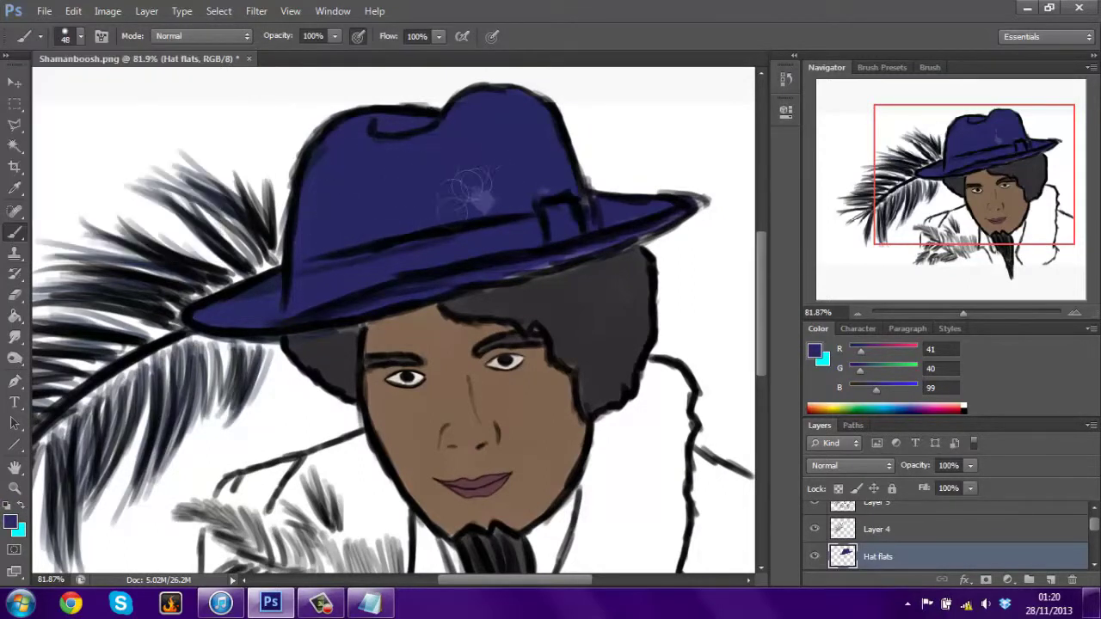
left_click_drag(469, 191, 522, 246)
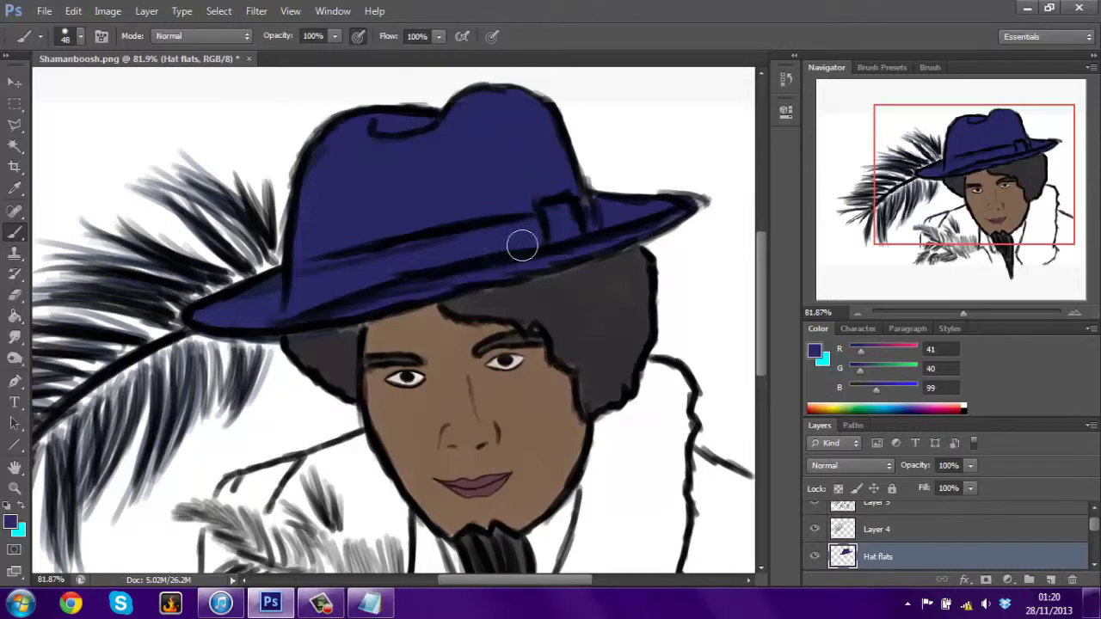
scroll(761, 304, "down", 3)
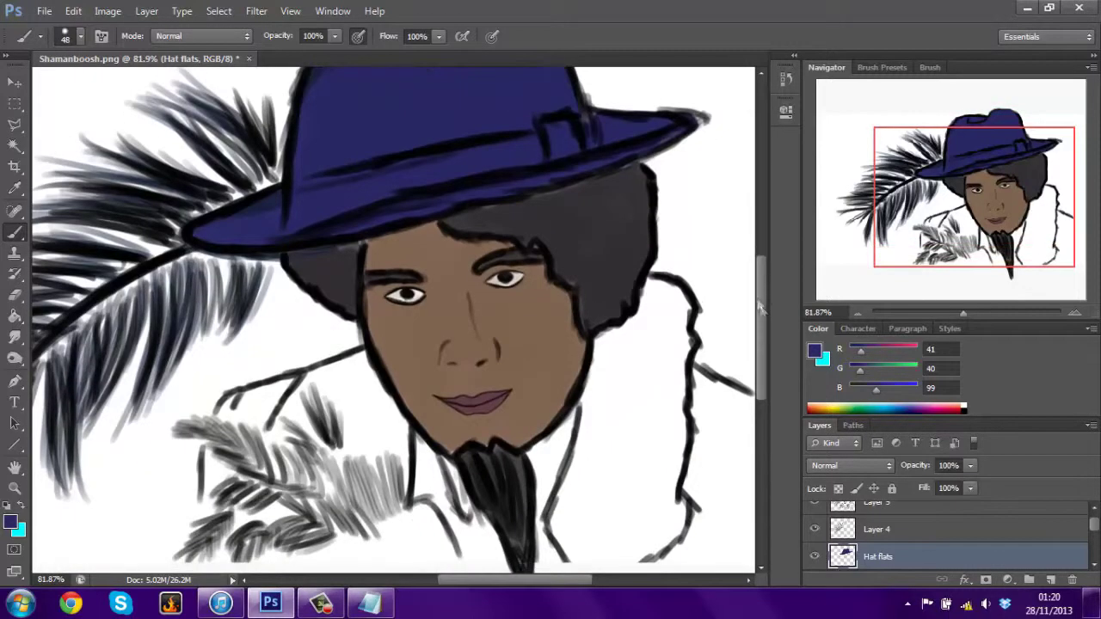
Add Layer 7 beneath Layer 5 and streak the feather with blue (41, 40, 194).
key("ctrl+shift+alt+n")
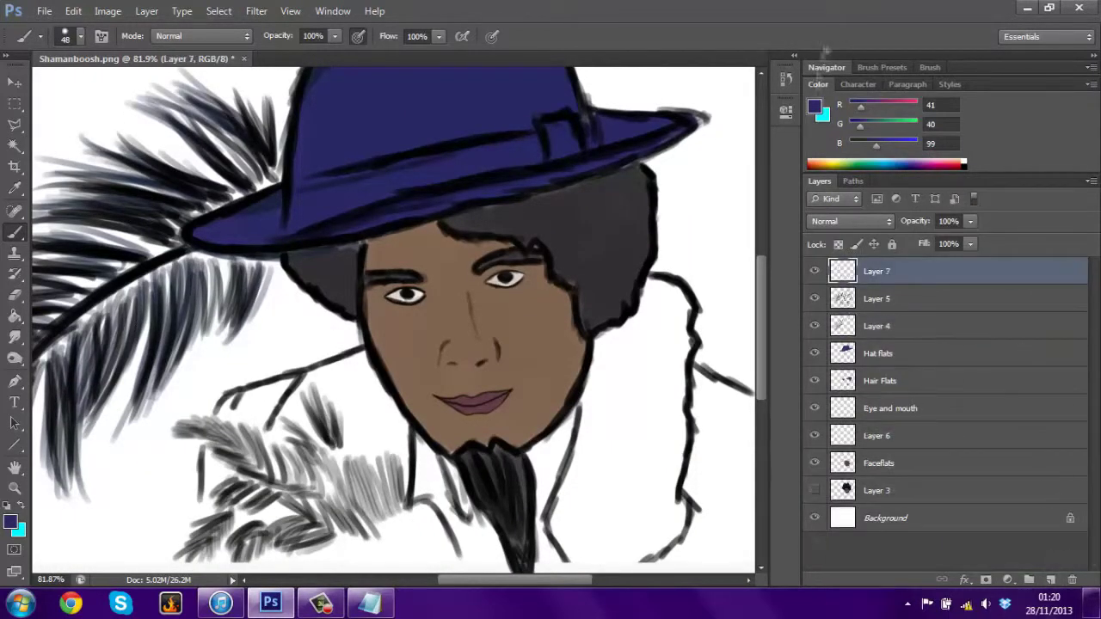
left_click_drag(963, 314, 958, 313)
left_click_drag(876, 389, 900, 394)
left_click_drag(142, 353, 124, 435)
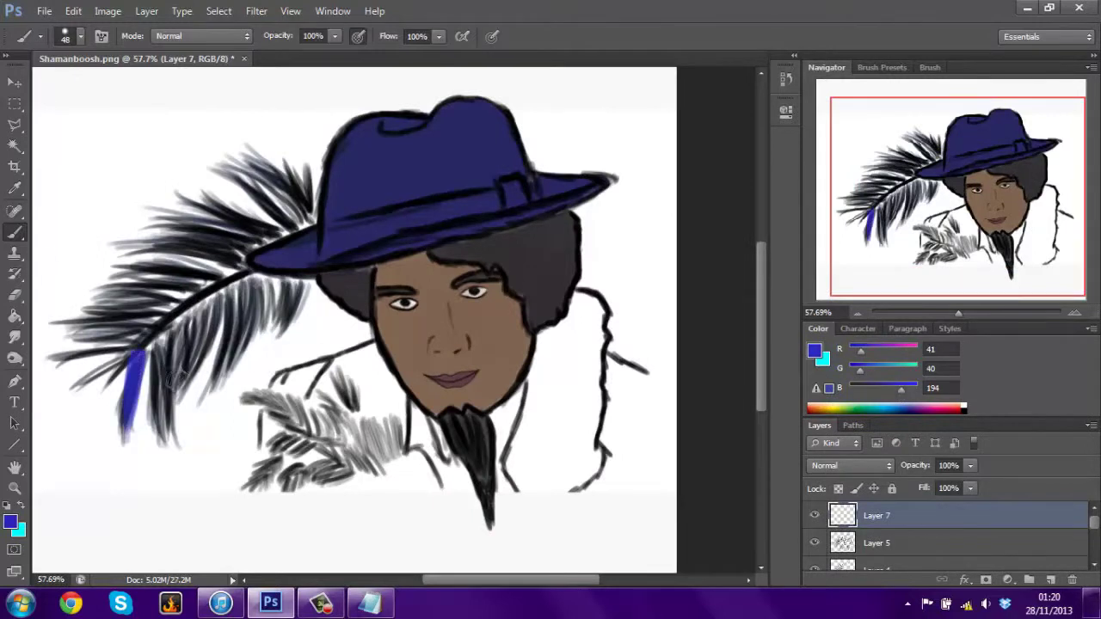
left_click_drag(887, 543, 874, 558)
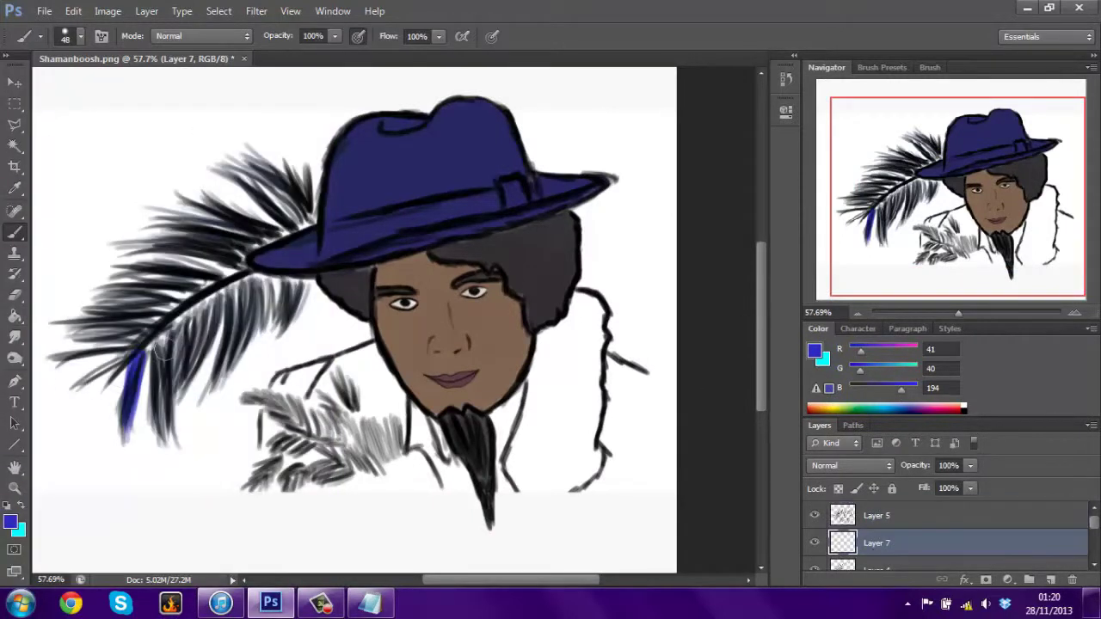
left_click_drag(163, 344, 176, 396)
left_click_drag(206, 301, 211, 395)
left_click_drag(288, 284, 276, 323)
mouse_move(284, 167)
left_mouse_down()
mouse_move(301, 207)
mouse_move(190, 250)
mouse_move(129, 289)
mouse_move(65, 344)
mouse_move(69, 362)
left_mouse_up()
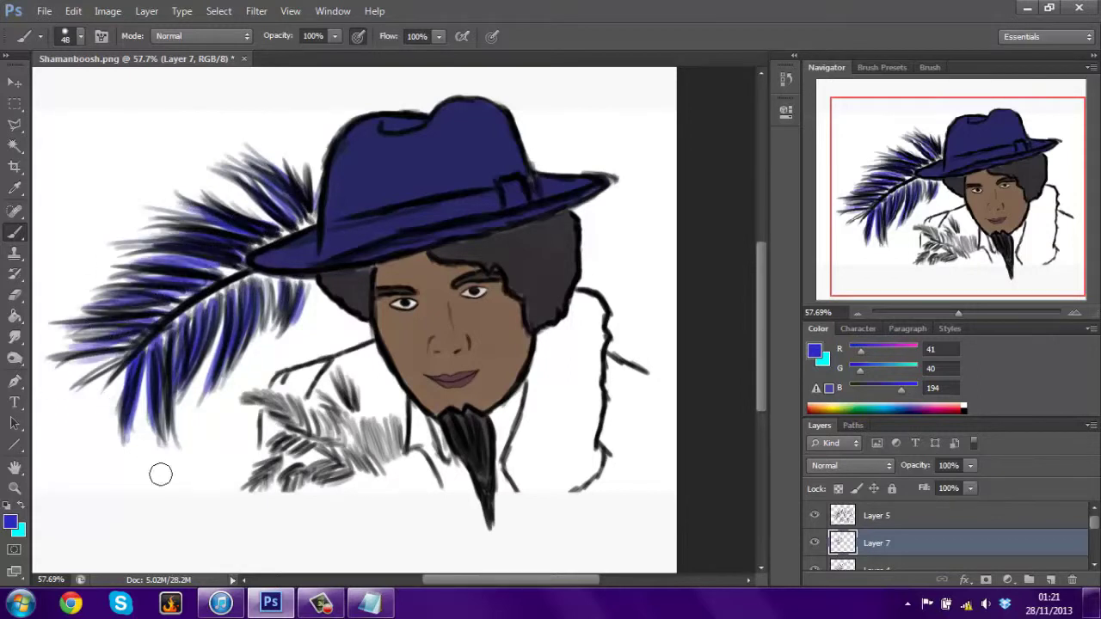
Erase the grey sketch lines below the face, on the collar and on the right from Layer 5.
key("e")
left_click(877, 516)
mouse_move(293, 482)
left_mouse_down()
mouse_move(258, 388)
mouse_move(364, 347)
left_mouse_up()
left_click_drag(327, 387, 344, 482)
mouse_move(361, 421)
left_mouse_down()
mouse_move(391, 482)
mouse_move(438, 486)
left_mouse_up()
left_click_drag(409, 404, 411, 425)
mouse_move(600, 467)
left_mouse_down()
mouse_move(608, 314)
mouse_move(649, 374)
left_mouse_up()
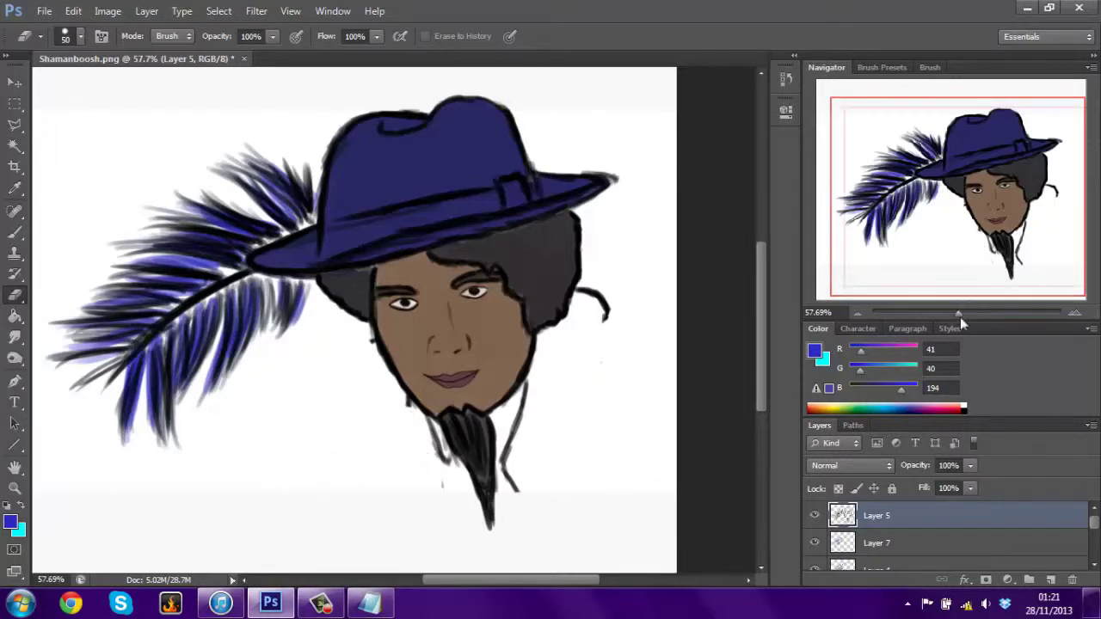
Erase the stray strokes beside the hair and beard with a 5 px eraser.
left_click_drag(959, 312, 982, 312)
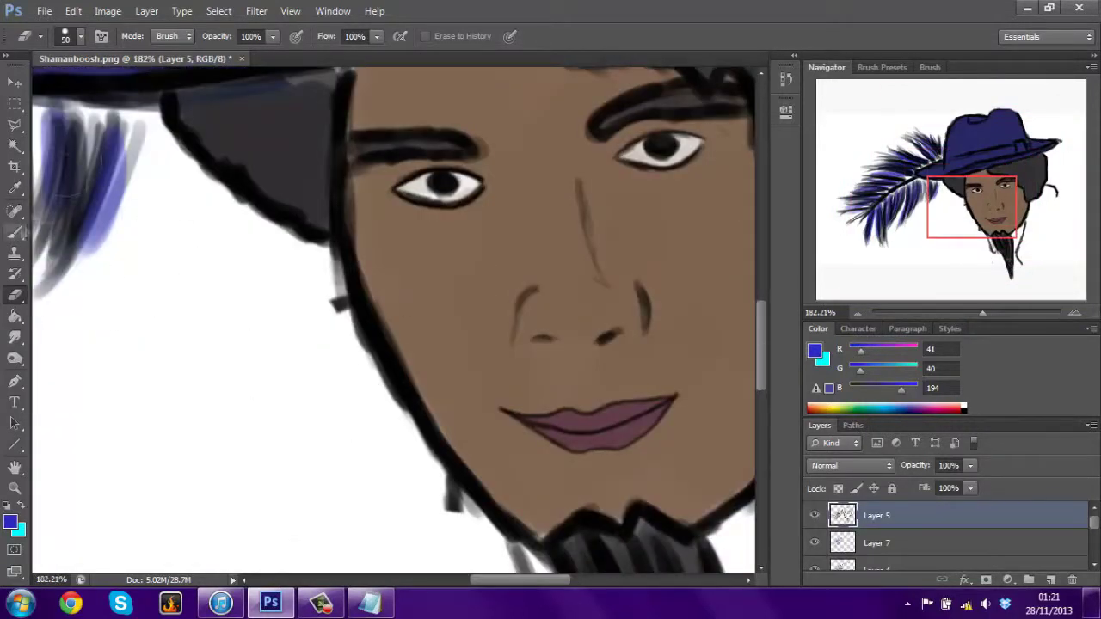
left_click(80, 36)
type("5")
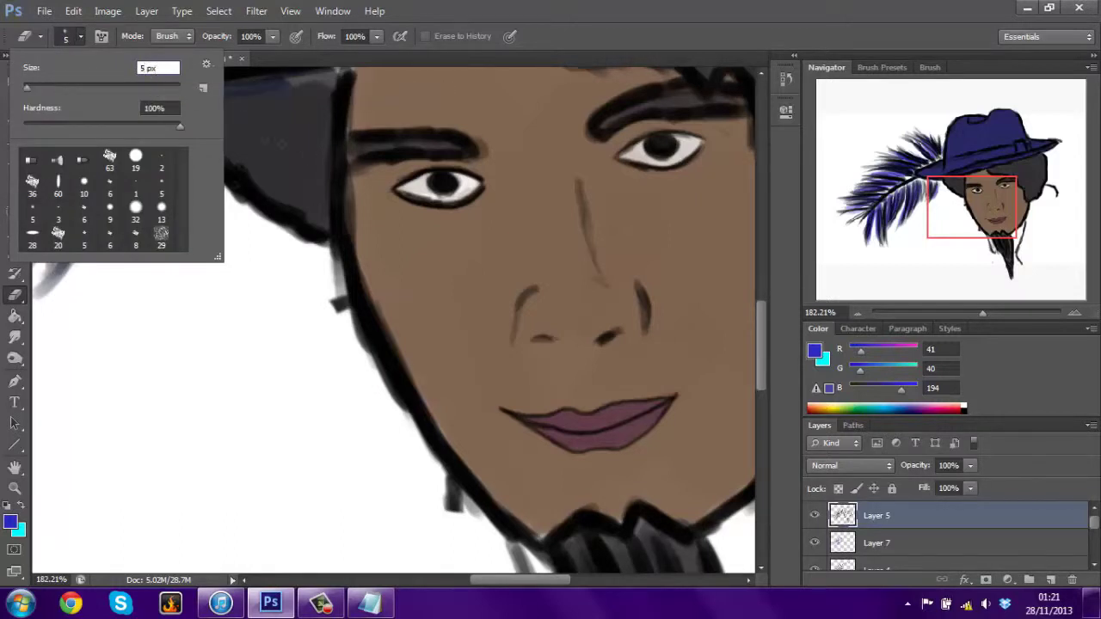
key("Return")
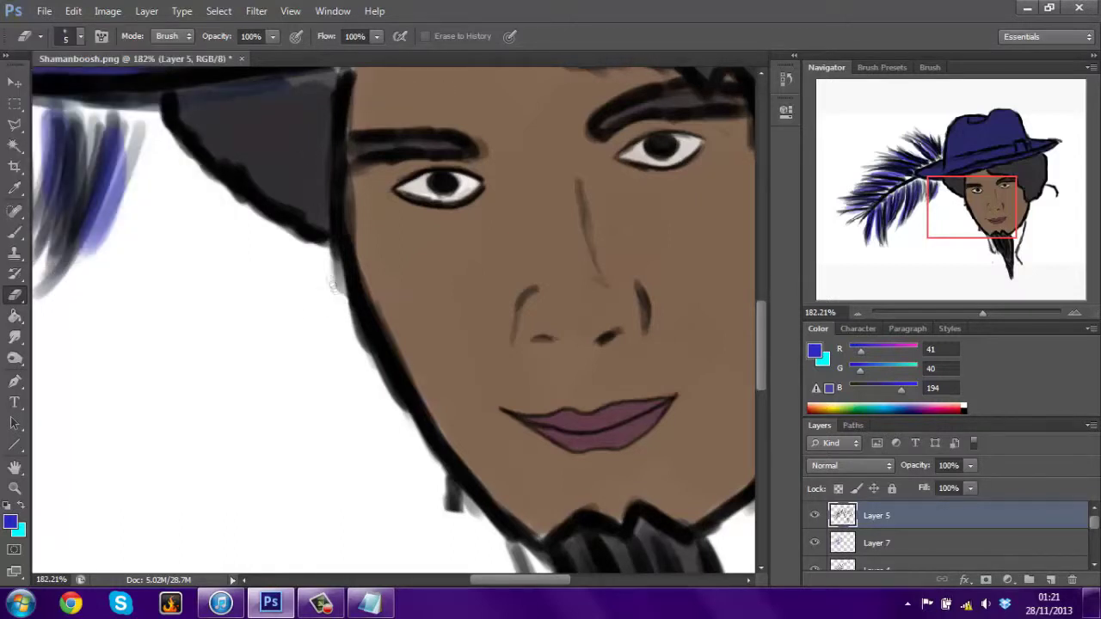
scroll(577, 372, "right", 5)
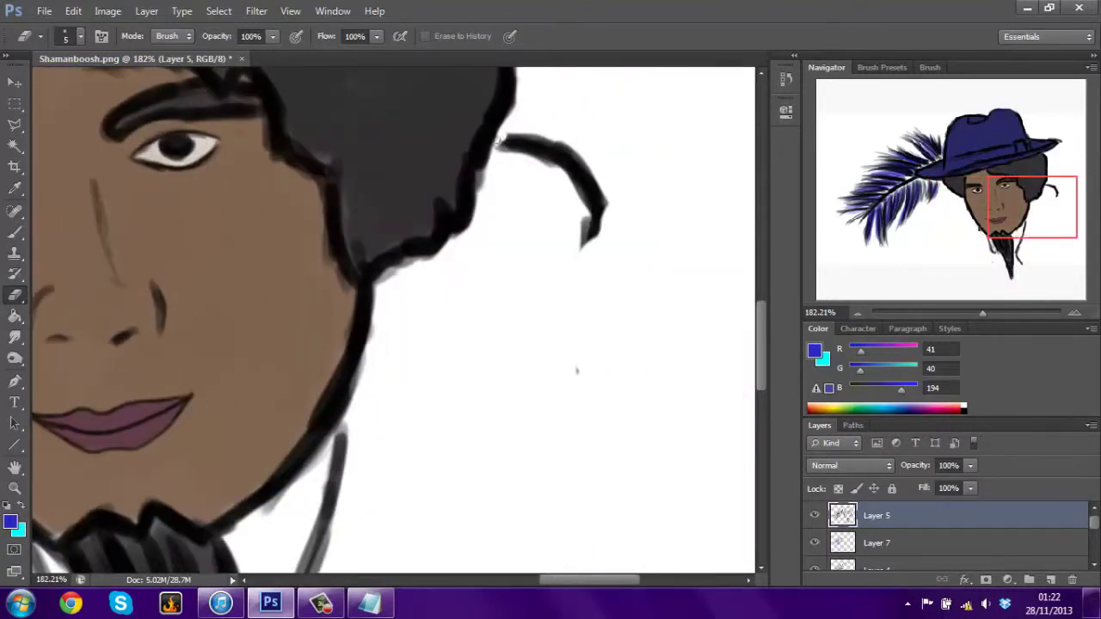
mouse_move(504, 156)
left_mouse_down()
mouse_move(544, 144)
mouse_move(585, 172)
mouse_move(602, 220)
mouse_move(587, 212)
left_mouse_up()
scroll(506, 481, "down", 3)
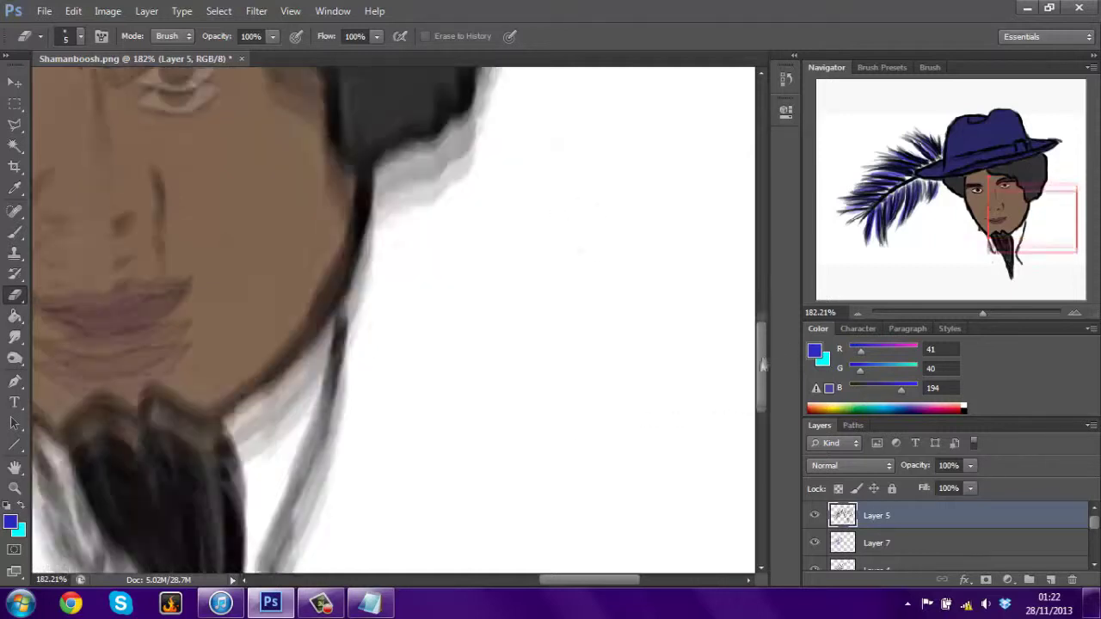
scroll(506, 481, "left", 3)
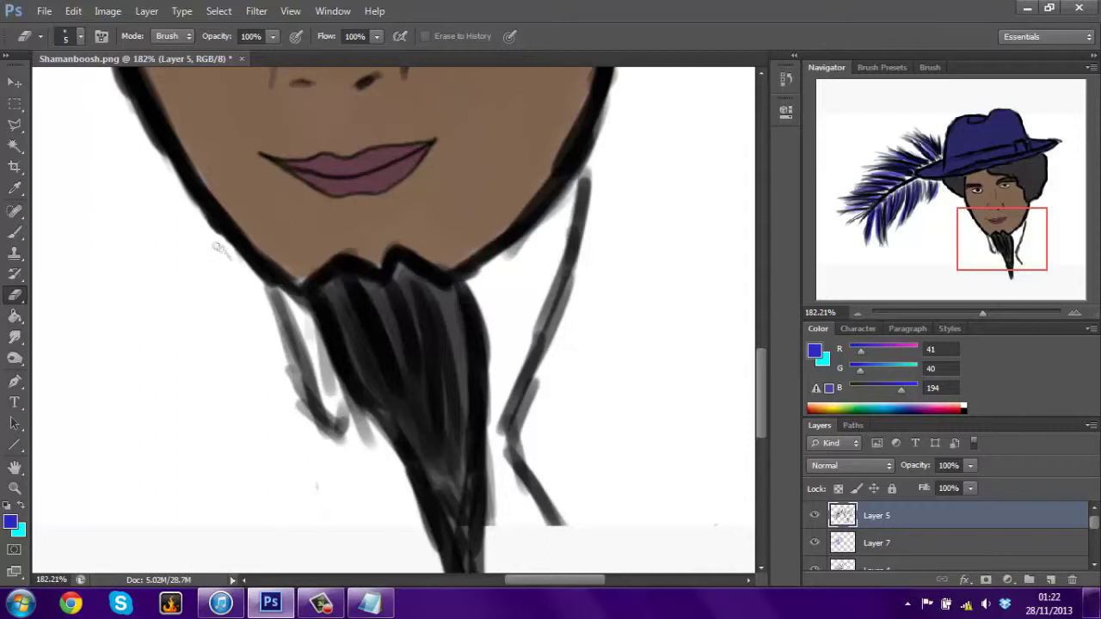
left_click_drag(508, 437, 511, 460)
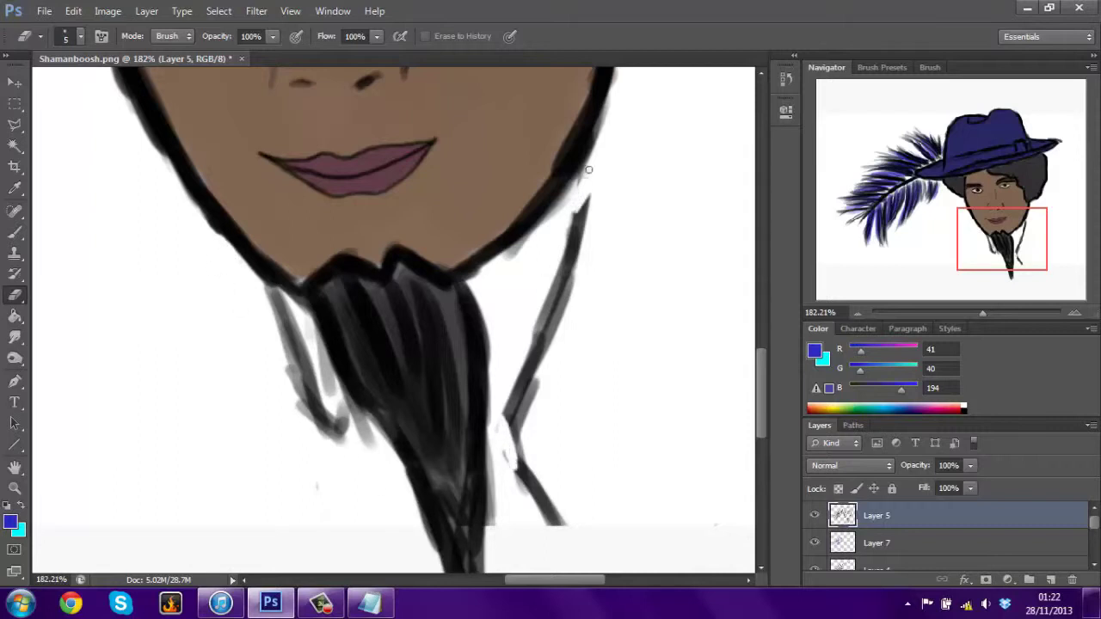
mouse_move(518, 388)
left_mouse_down()
mouse_move(529, 495)
mouse_move(503, 448)
mouse_move(514, 404)
mouse_move(528, 416)
mouse_move(551, 284)
mouse_move(580, 237)
mouse_move(590, 194)
mouse_move(538, 504)
left_mouse_up()
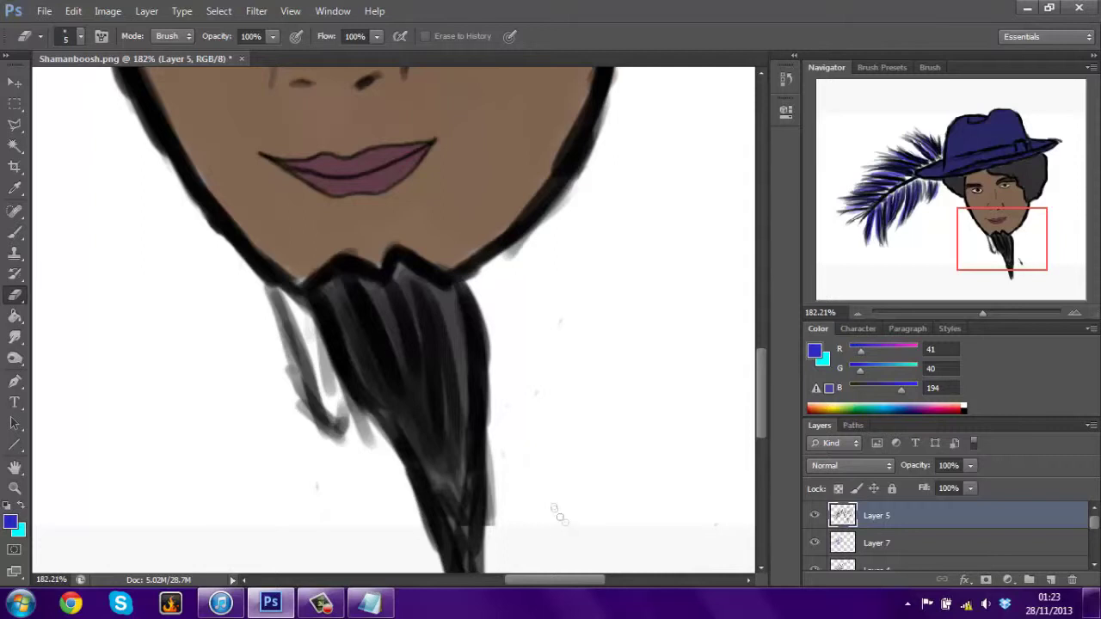
left_click_drag(301, 403, 350, 436)
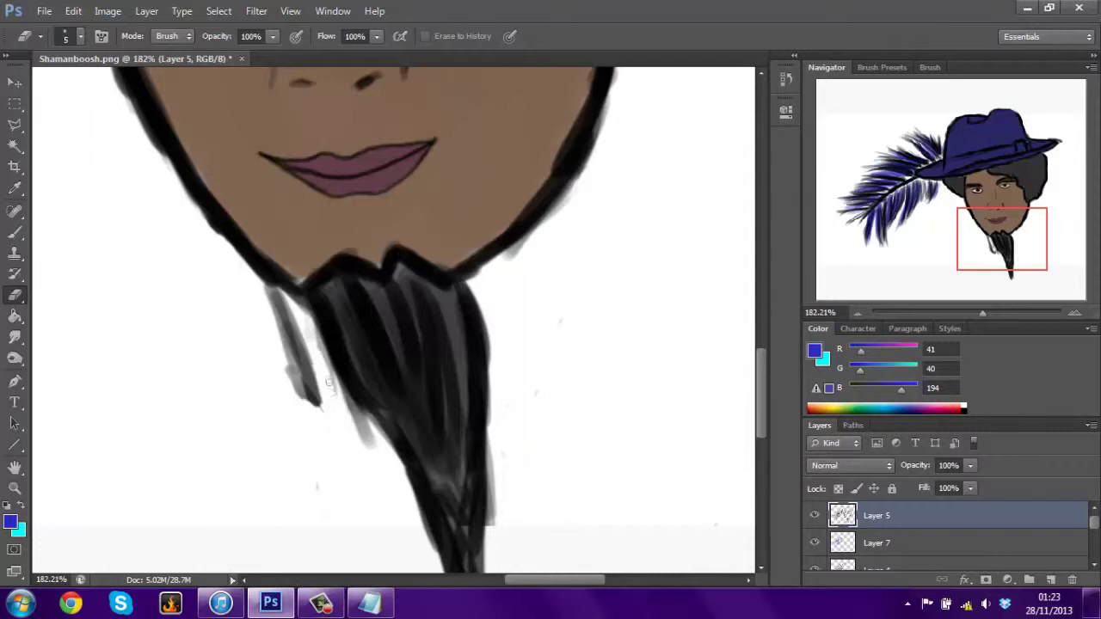
mouse_move(317, 348)
left_mouse_down()
mouse_move(312, 411)
mouse_move(291, 345)
mouse_move(295, 352)
left_mouse_up()
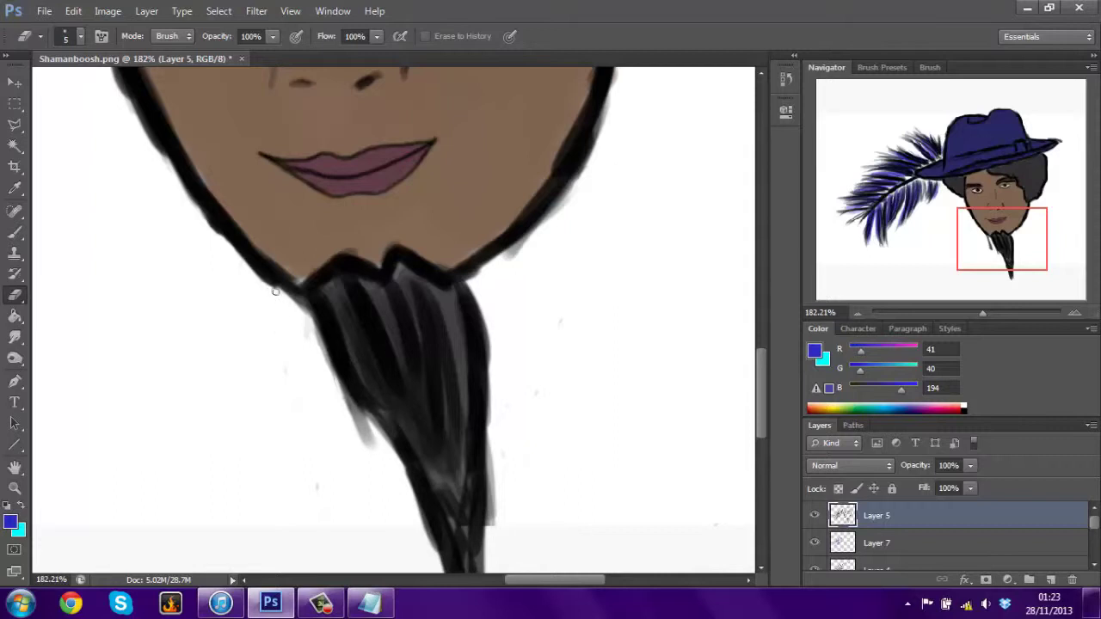
left_click_drag(982, 313, 957, 313)
Save the drawing as Shamanboosh2 in PSD format.
left_click(43, 10)
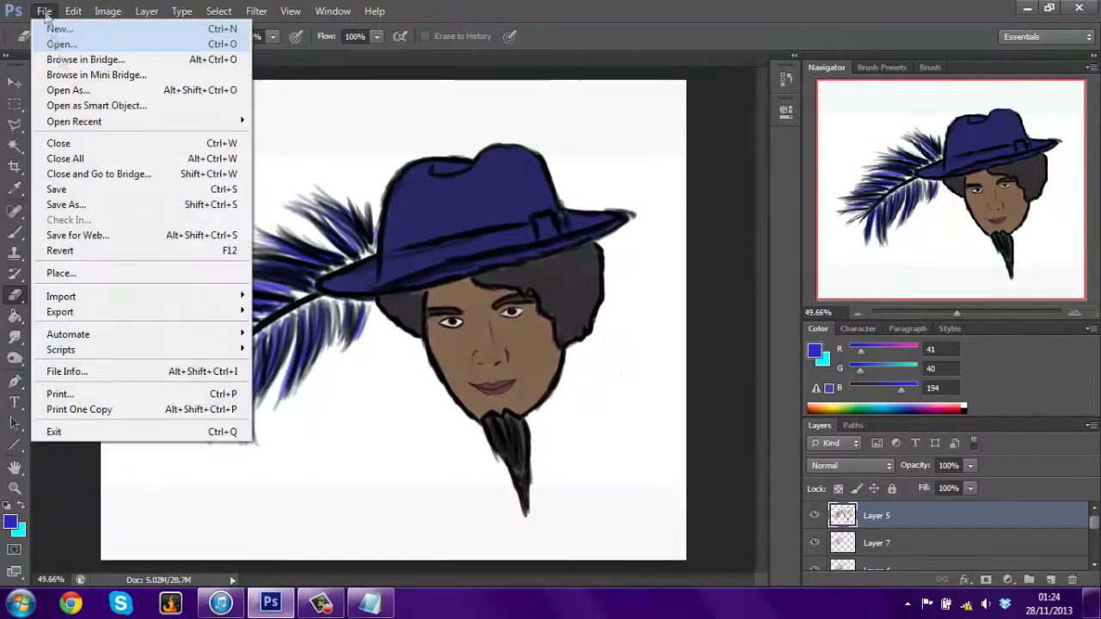
left_click(86, 204)
type("Shamanboosh2")
key("Return")
key("Return")
left_click(45, 10)
Save a PNG copy of Shamanboosh2 and close the document.
left_click(65, 204)
left_click(713, 386)
left_click(737, 570)
left_click(866, 364)
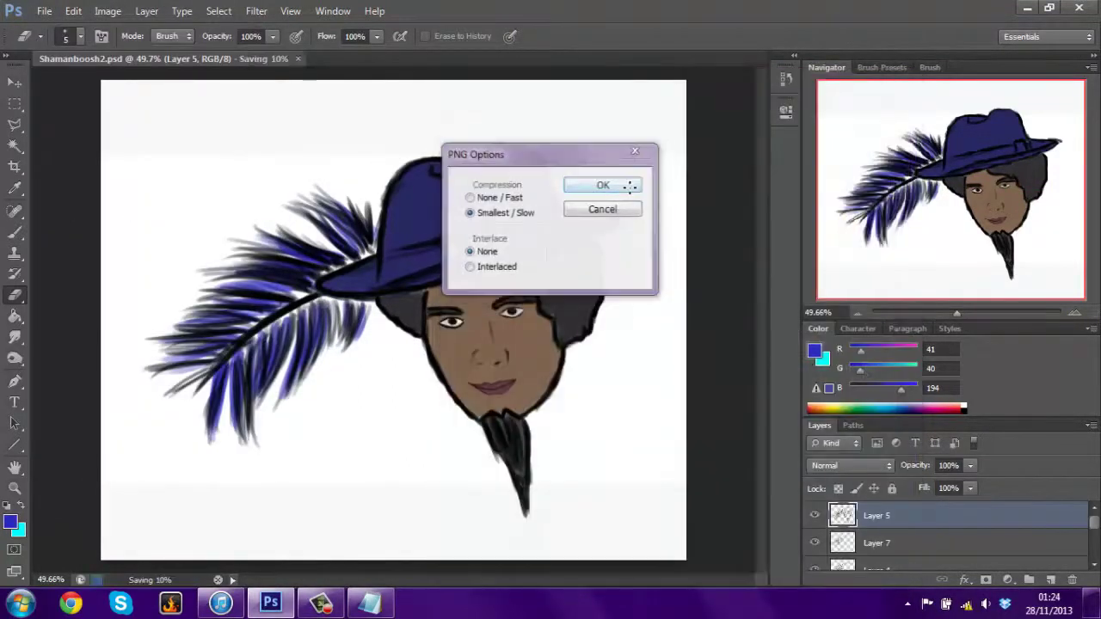
left_click(600, 187)
left_click(241, 60)
Search the iTunes library for DYM and play the track The End.
left_click(220, 603)
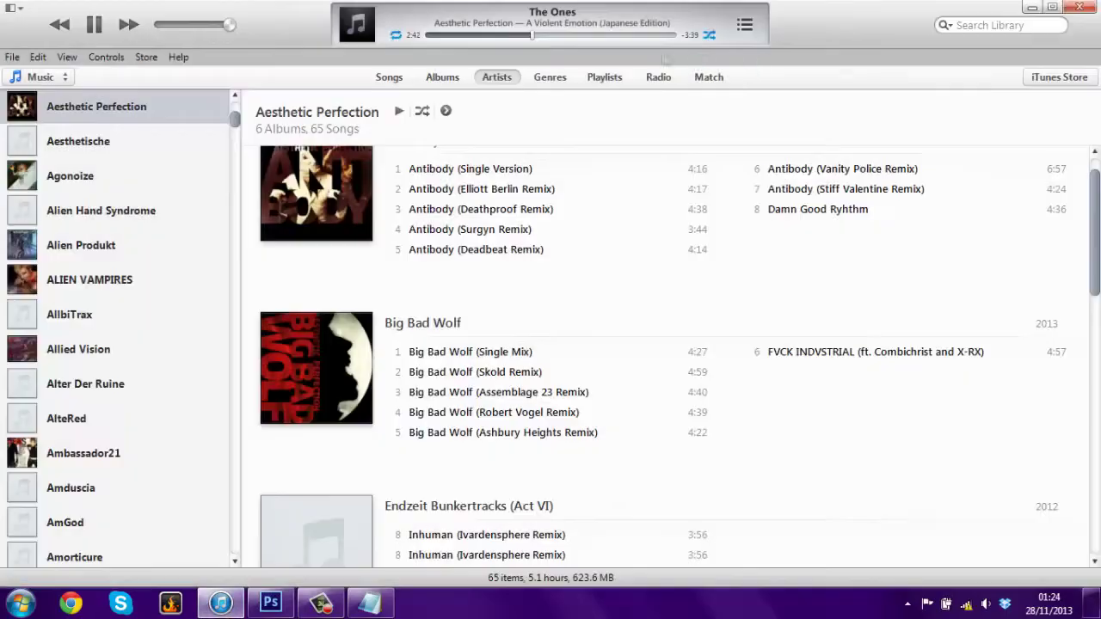
left_click(989, 25)
type("DYM")
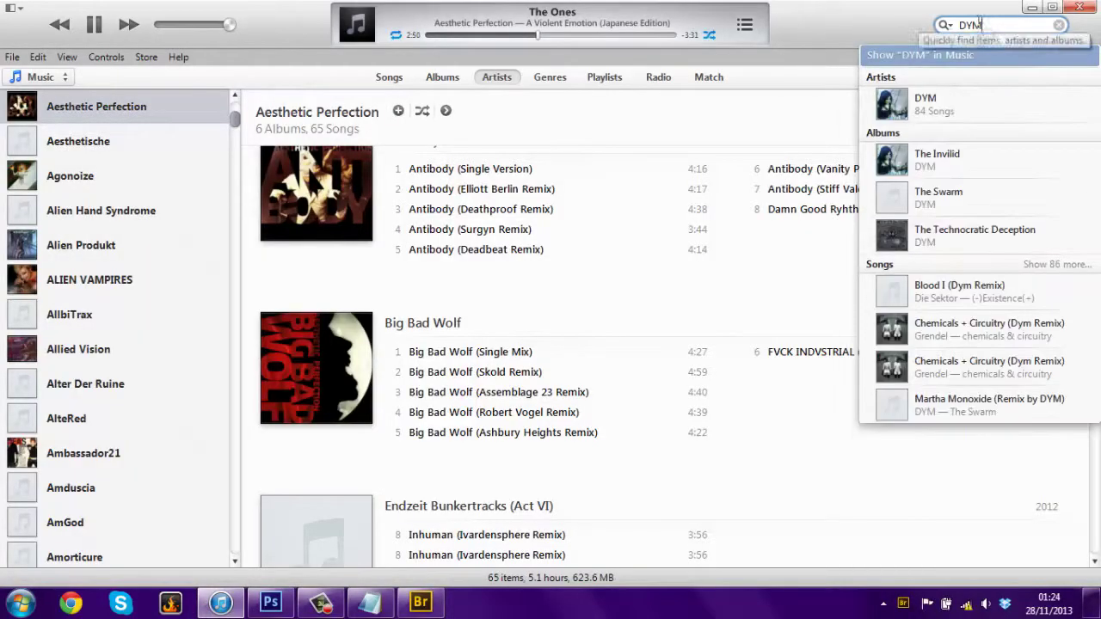
left_click(926, 105)
scroll(595, 399, "down", 8)
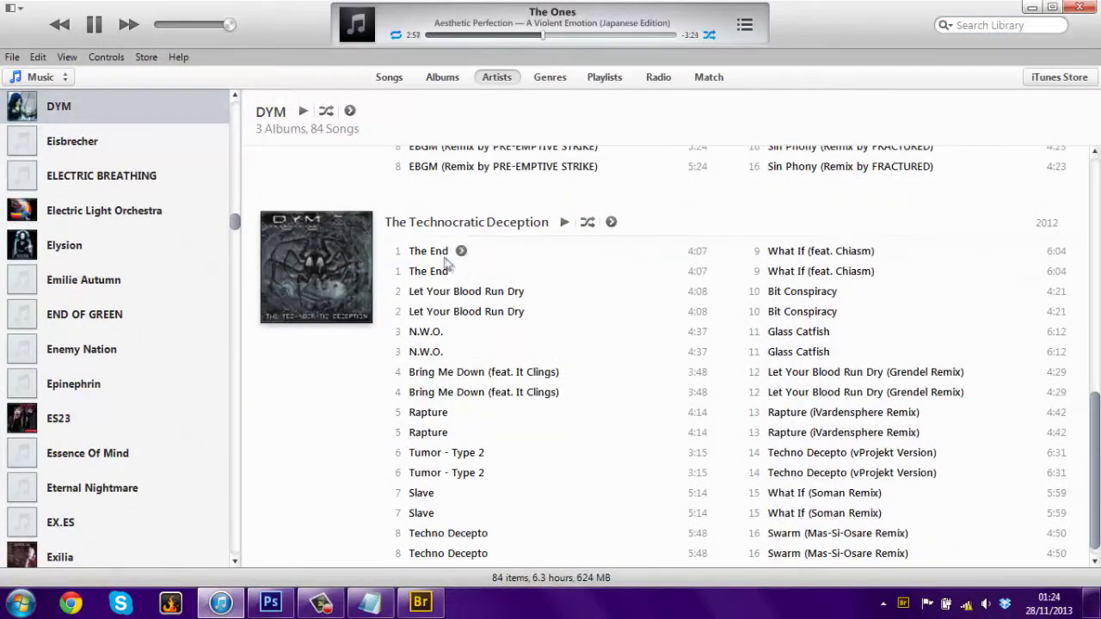
double_click(429, 250)
Bring up FGFC820's songs and the Society track's options, then return to Photoshop.
left_click(1016, 25)
type("FGFC")
left_click(926, 105)
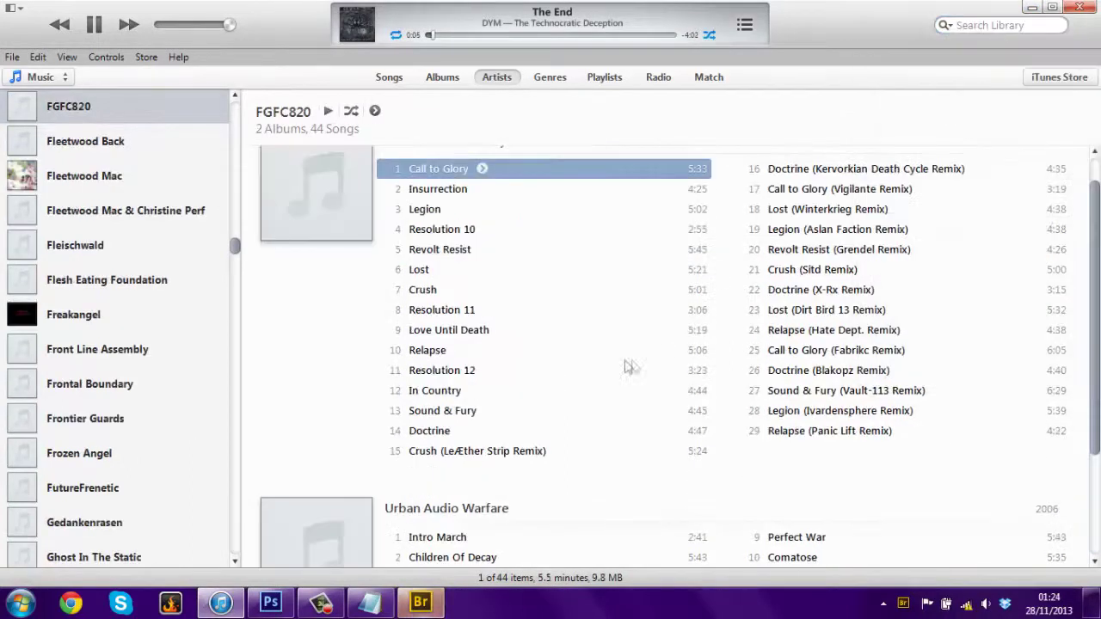
scroll(663, 367, "down", 4)
right_click(779, 551)
left_click(866, 246)
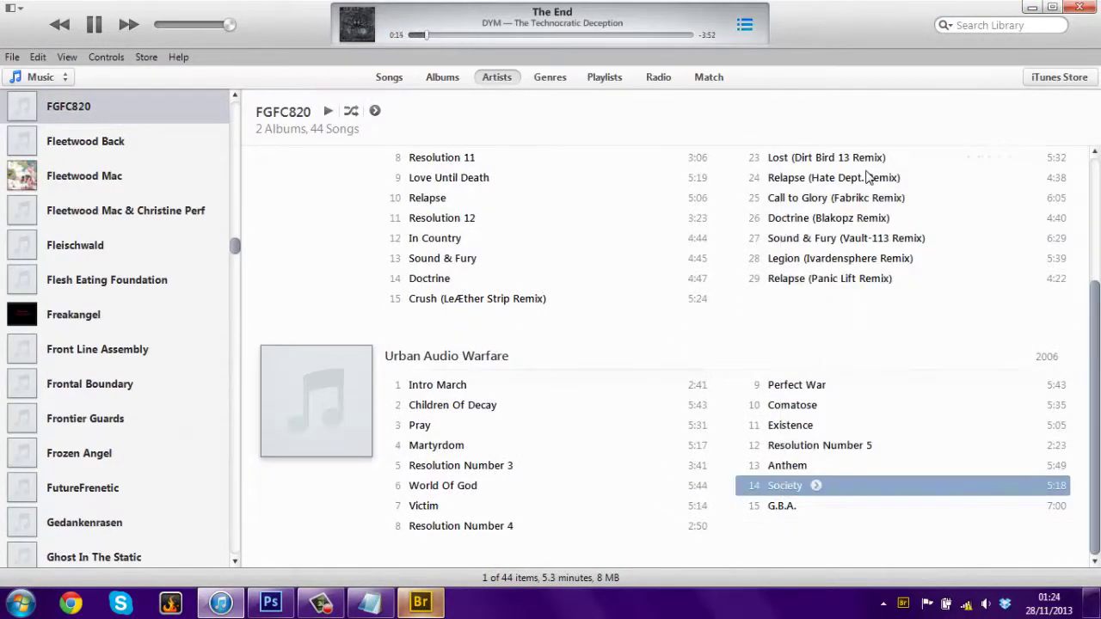
left_click(271, 603)
left_click(44, 10)
Open Shamanboosh2.png in Photoshop.
left_click(74, 39)
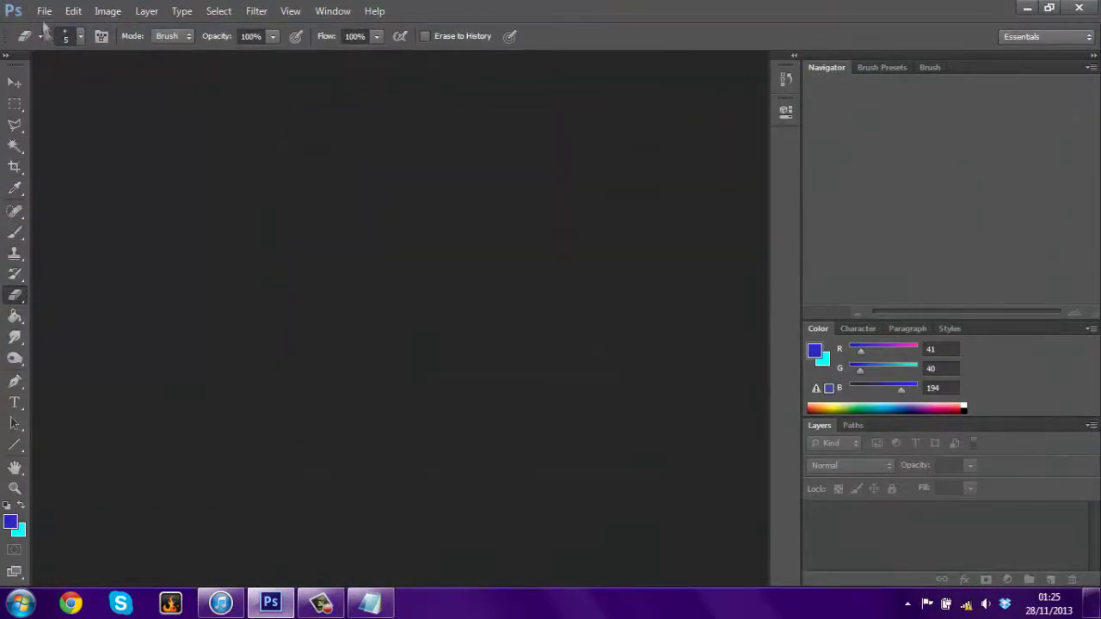
type("sham")
key("Down")
key("Down")
key("Return")
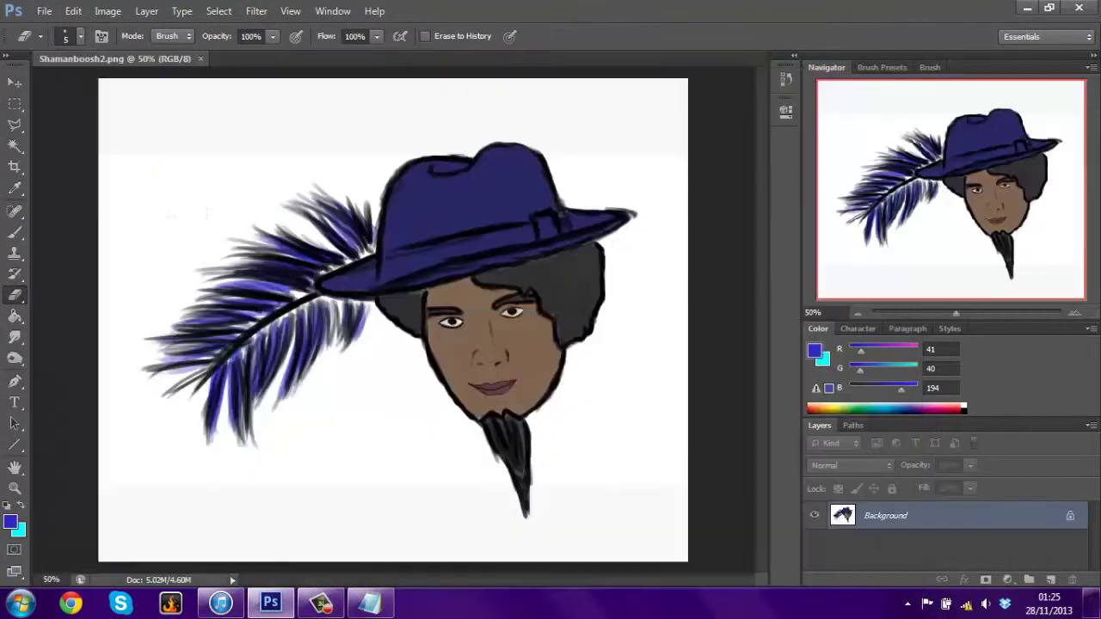
Copy the whole drawing from the Background layer and paste it into a new document.
left_click(1051, 584)
left_click(964, 408)
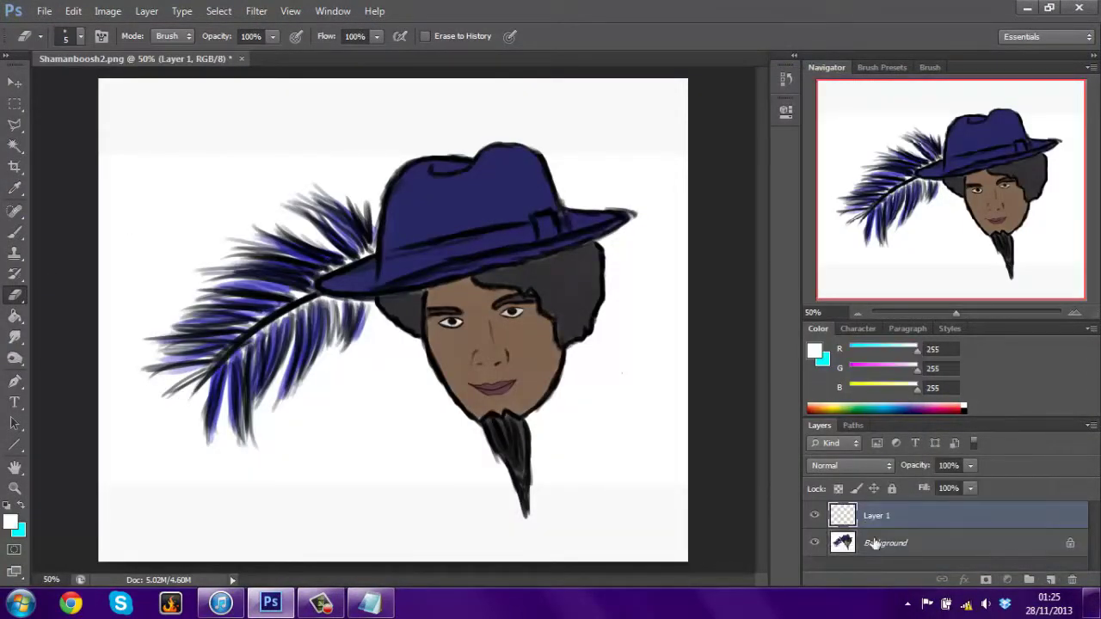
left_click(887, 543)
left_click(15, 103)
key("ctrl+a")
key("ctrl+c")
key("ctrl+n")
left_click(681, 155)
key("ctrl+v")
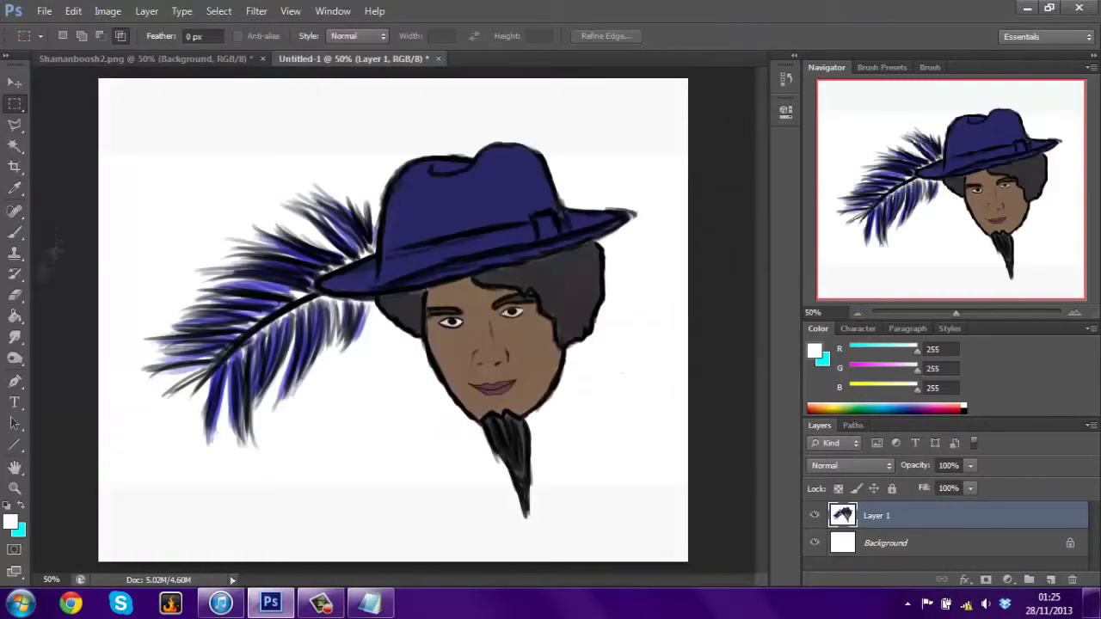
Magic-erase the white around the drawing, hide the Background layer and nudge the drawing up.
key("shift+e")
left_click(204, 123)
left_click(814, 543)
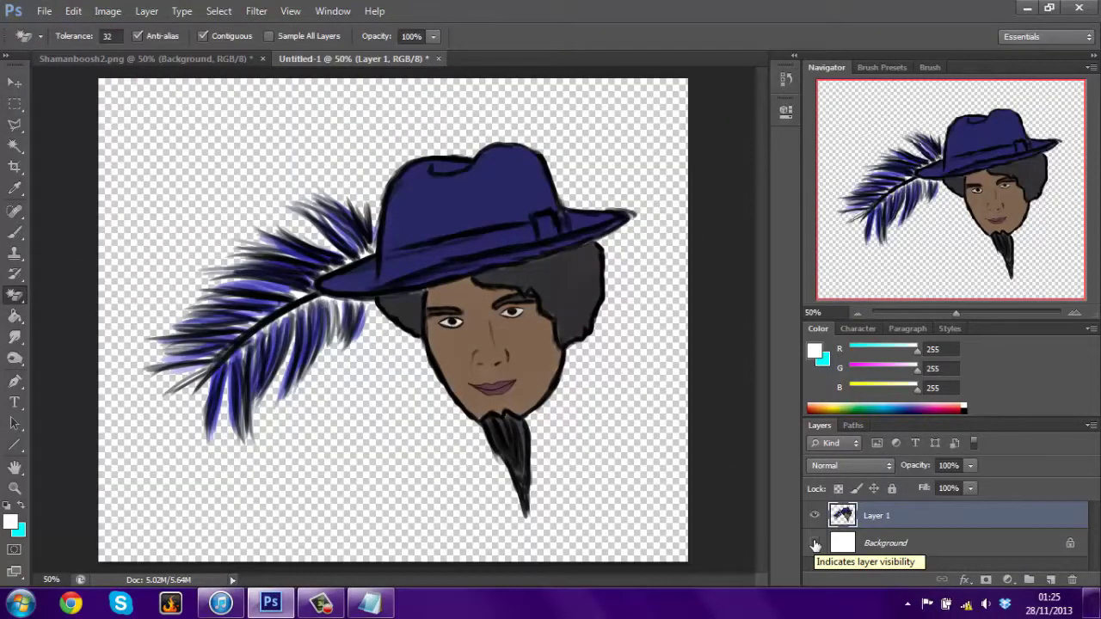
left_click(15, 82)
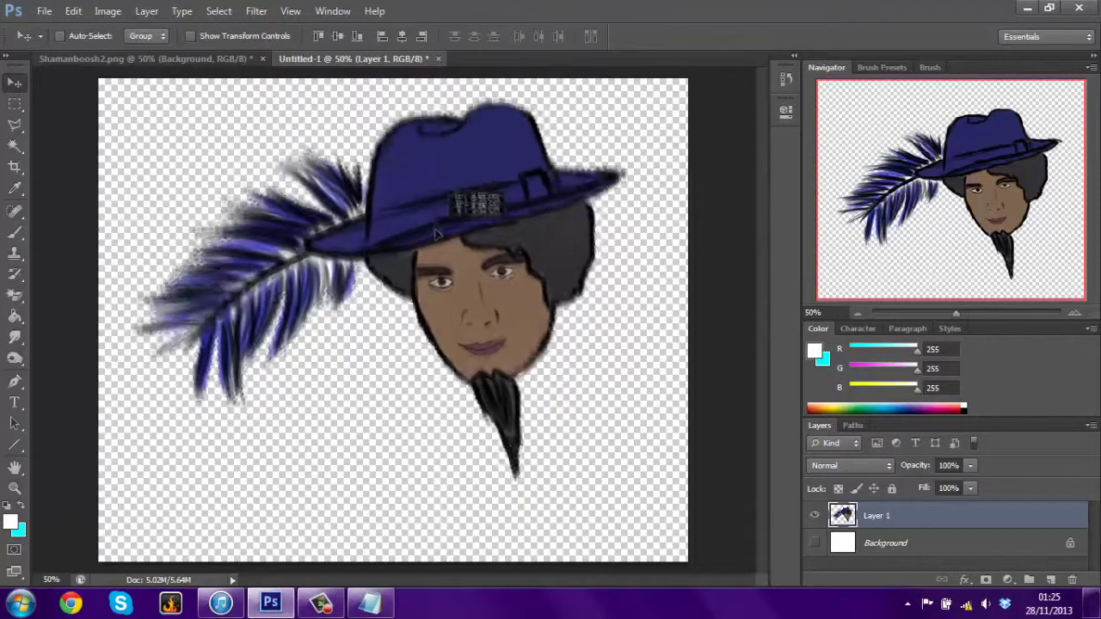
left_click_drag(345, 344, 333, 292)
Create a paragraph text box holding the caption CRUNCH across the lower canvas.
left_click(15, 403)
left_click_drag(141, 393, 679, 546)
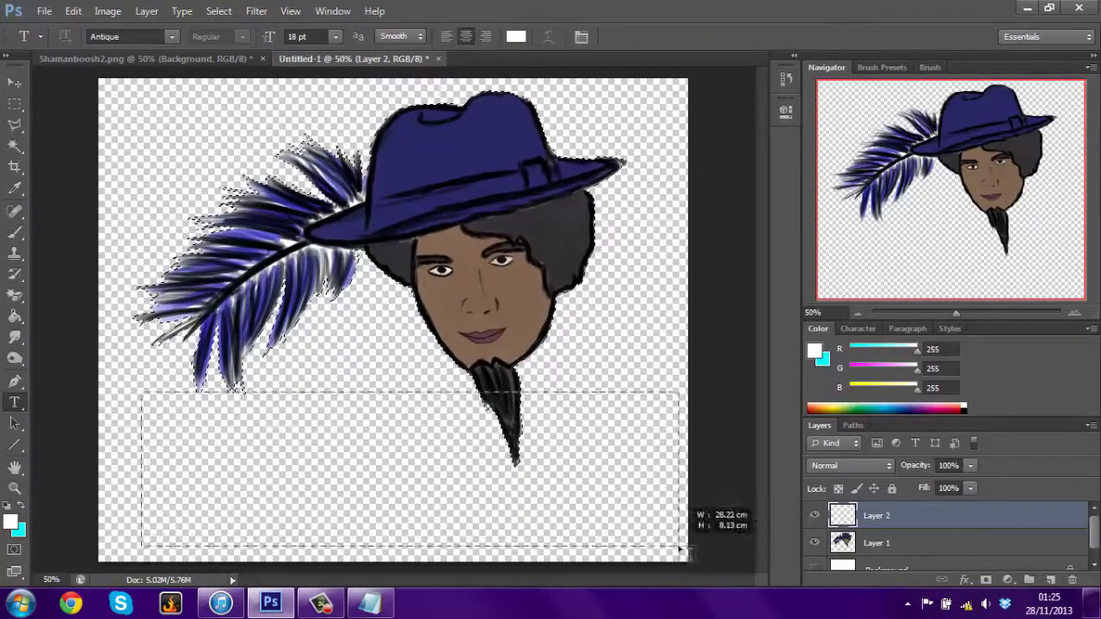
key("ctrl+a")
left_click(814, 547)
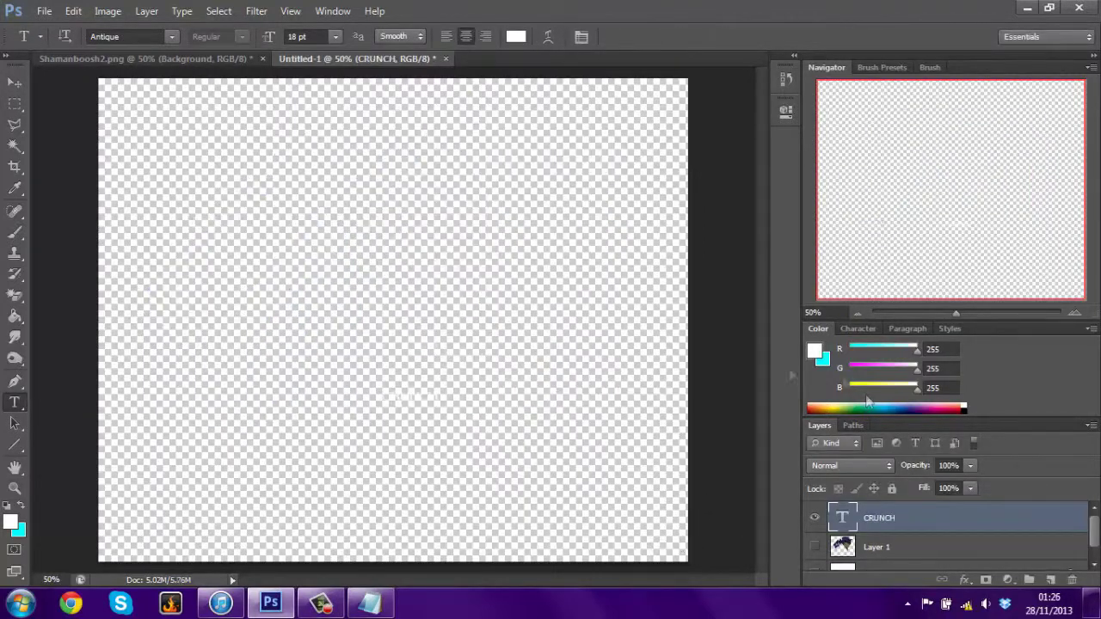
double_click(427, 396)
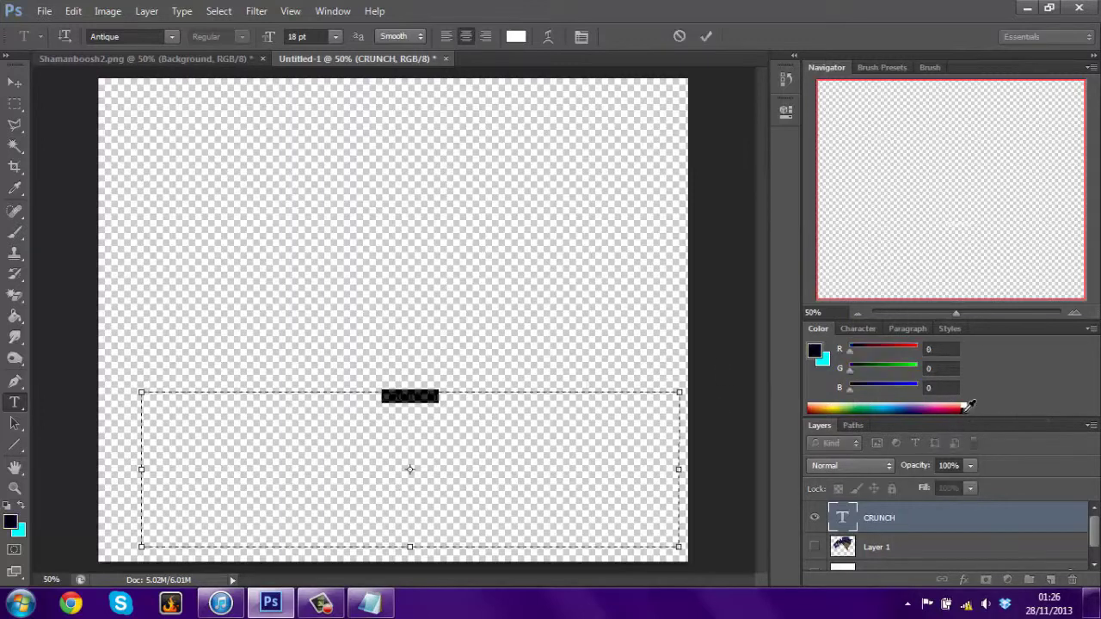
left_click(814, 547)
Try caption sizes of 72 pt and then 150 pt in the Character panel.
left_click(858, 328)
left_click(879, 270)
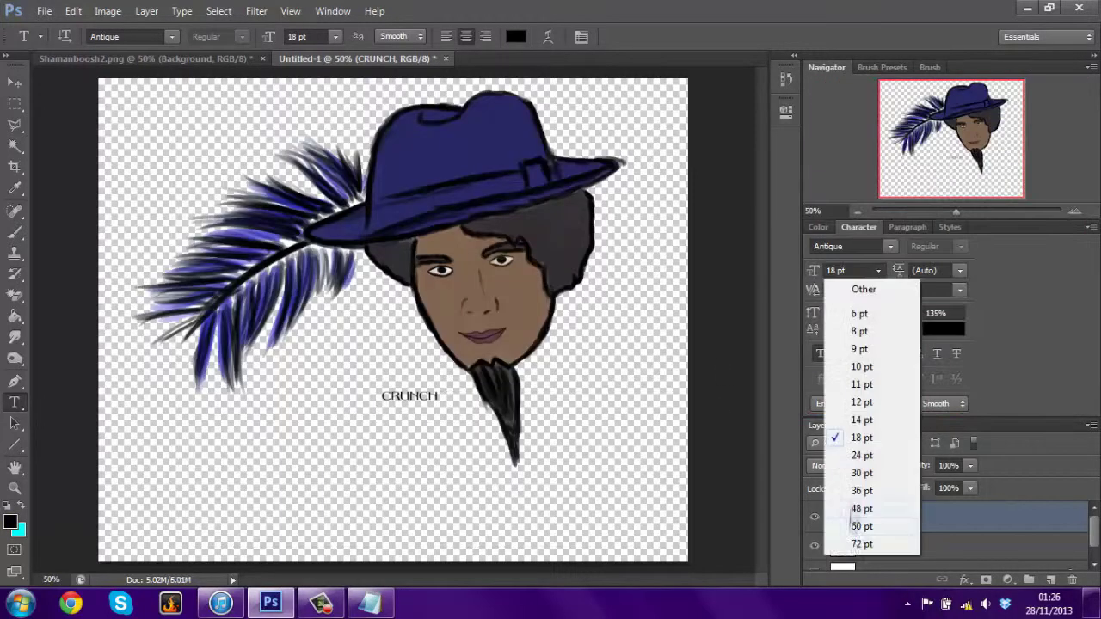
left_click(864, 543)
type("150")
key("Return")
Set the caption font to AntFarm and reduce its size to 110 pt so all letters fit.
left_click(890, 246)
left_click(994, 217)
left_click(895, 248)
left_click(922, 284)
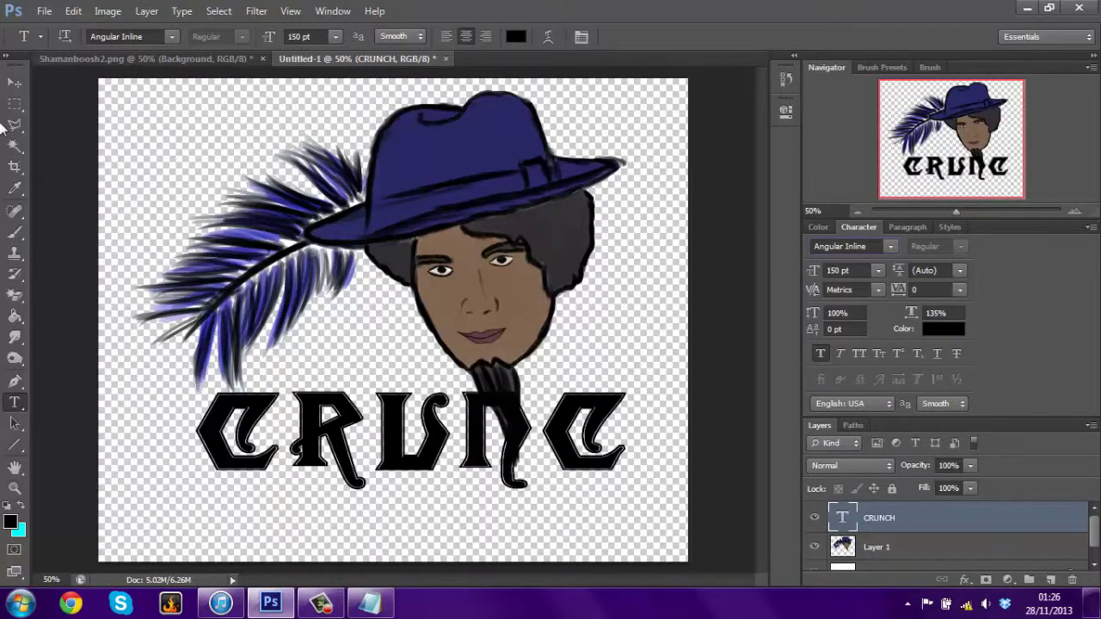
left_click(891, 247)
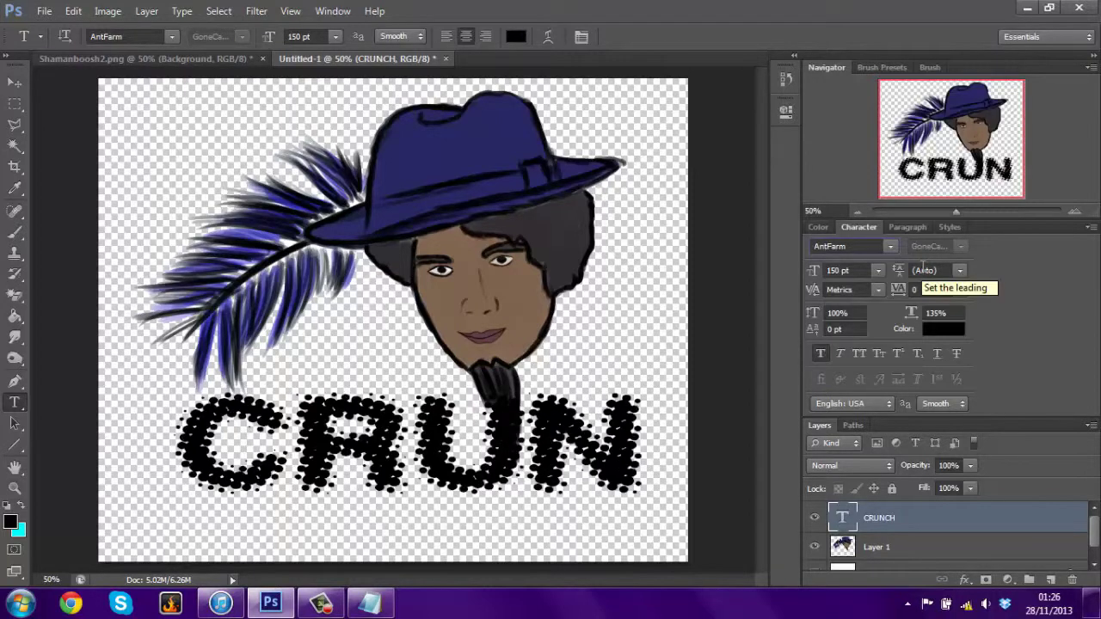
left_click(835, 270)
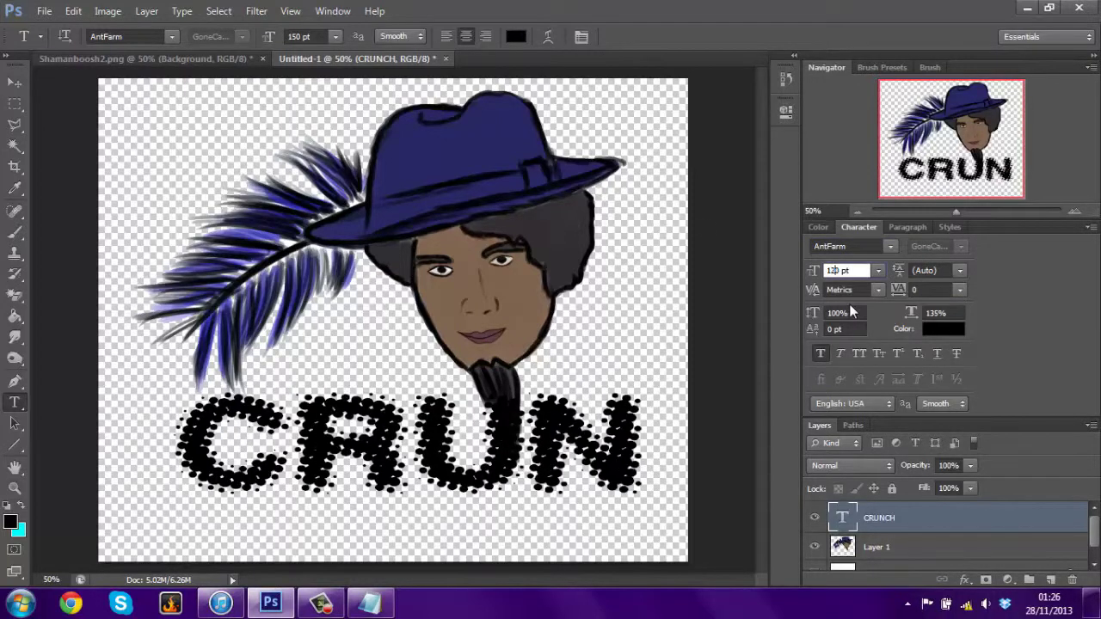
type("0")
key("Return")
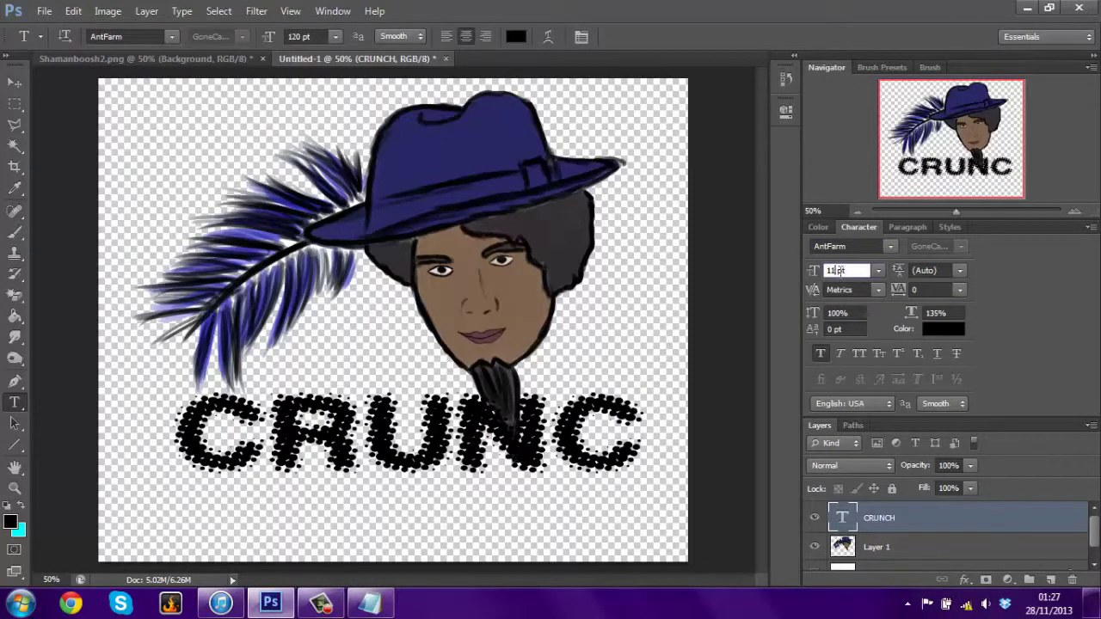
type("0")
key("Return")
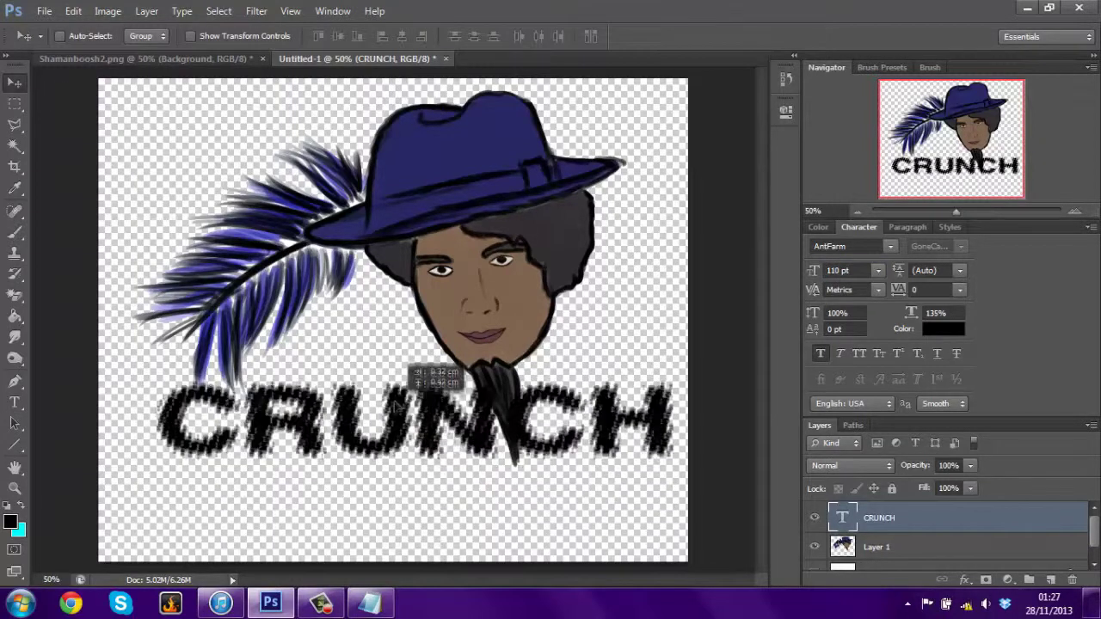
Move the CRUNCH caption up about 60 px and rasterize the type.
left_click_drag(403, 443, 398, 391)
right_click(890, 516)
left_click(796, 158)
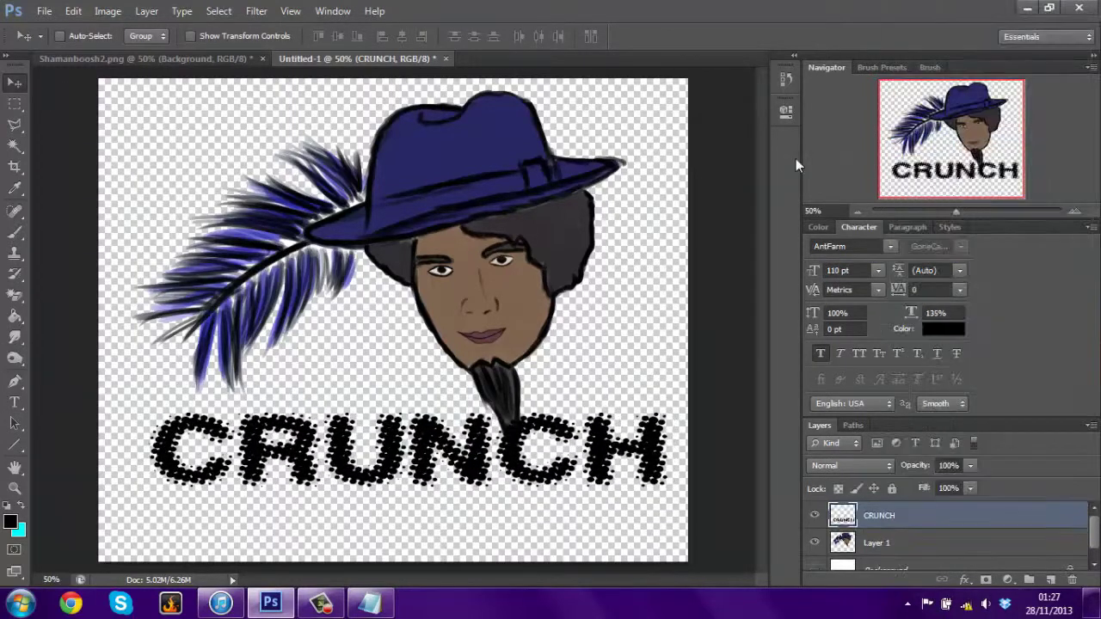
Try white bevel and bumpy outline style presets on CRUNCH, then undo both.
left_click(950, 227)
left_click(839, 275)
left_click(816, 321)
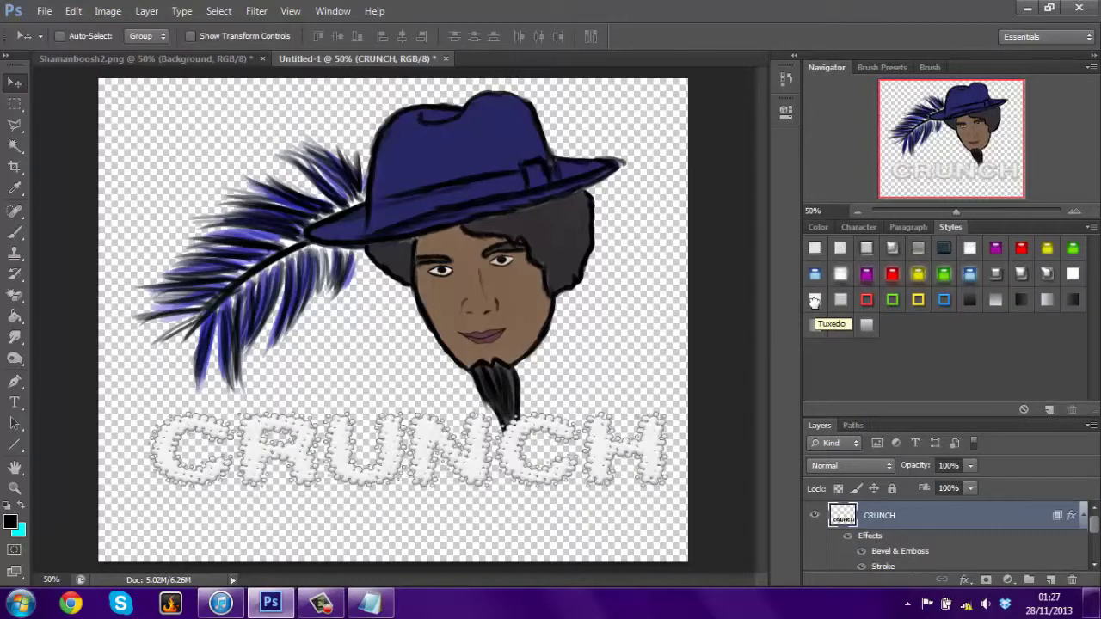
key("ctrl+alt+z")
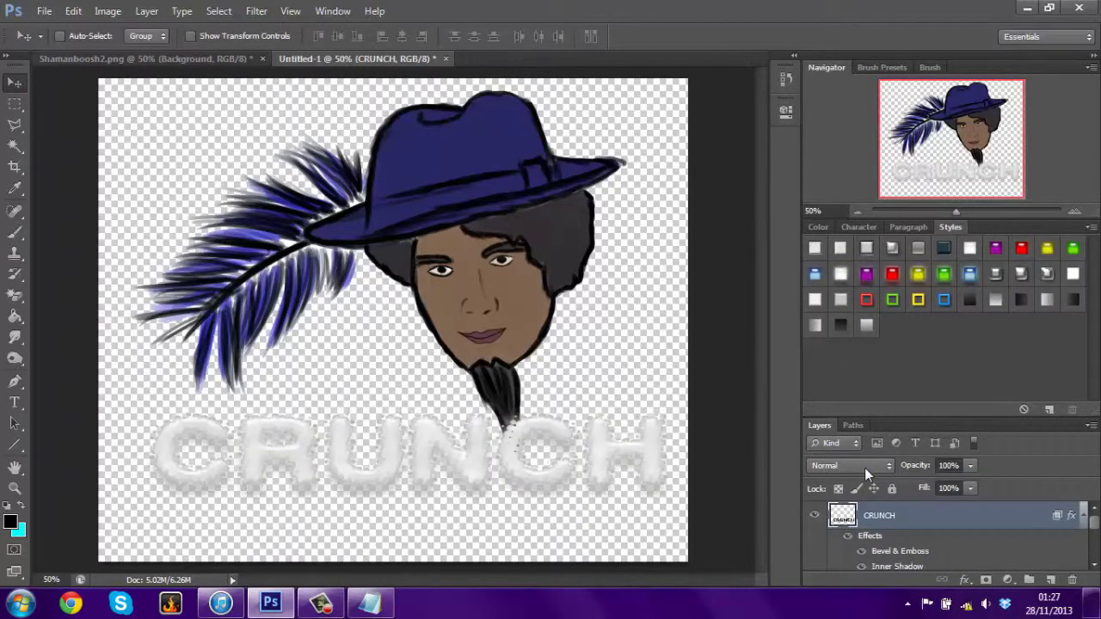
key("ctrl+alt+z")
key("l")
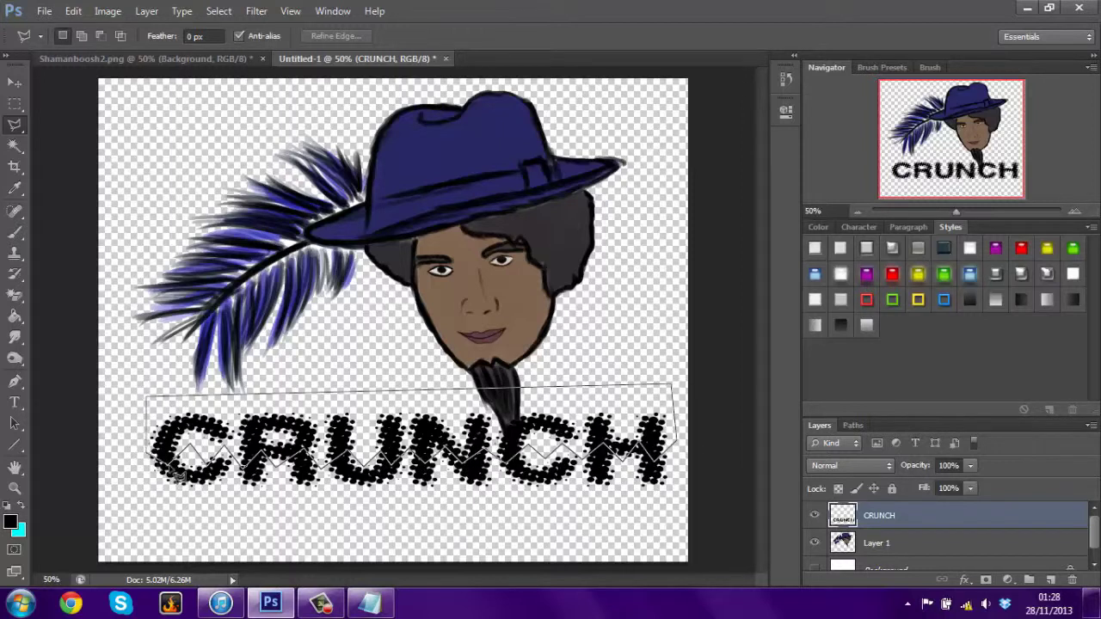
Lift the zigzag-cut top of CRUNCH, apply a bevel-and-stroke style, and move it lower.
left_click(14, 82)
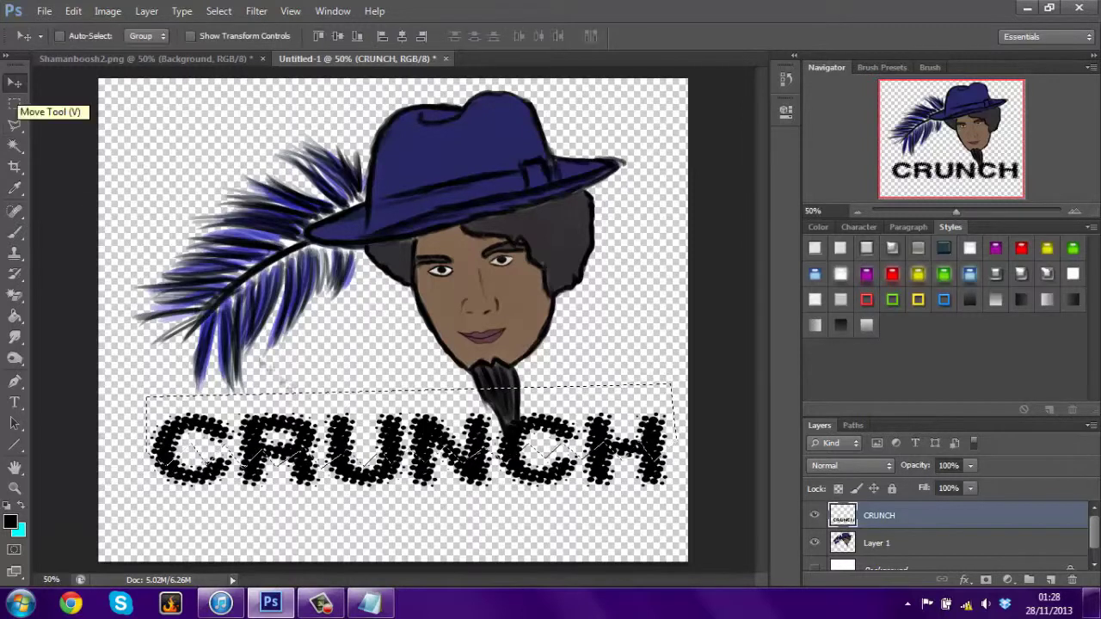
mouse_move(431, 417)
left_mouse_down()
mouse_move(430, 385)
mouse_move(389, 437)
left_mouse_up()
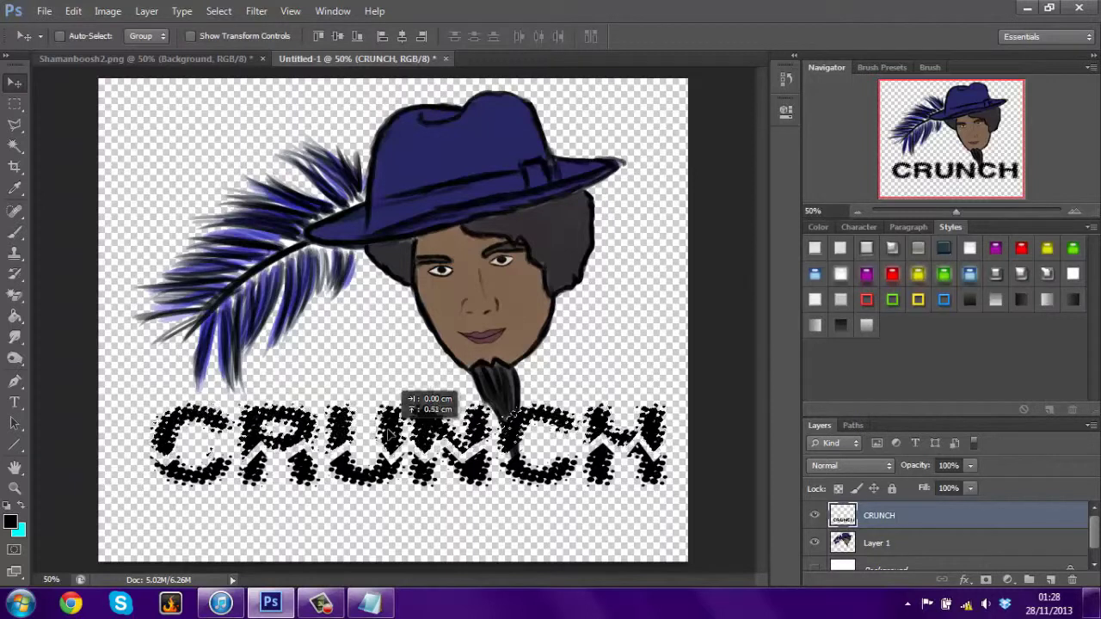
mouse_move(389, 436)
left_mouse_down()
mouse_move(391, 409)
mouse_move(400, 435)
left_mouse_up()
left_click(814, 249)
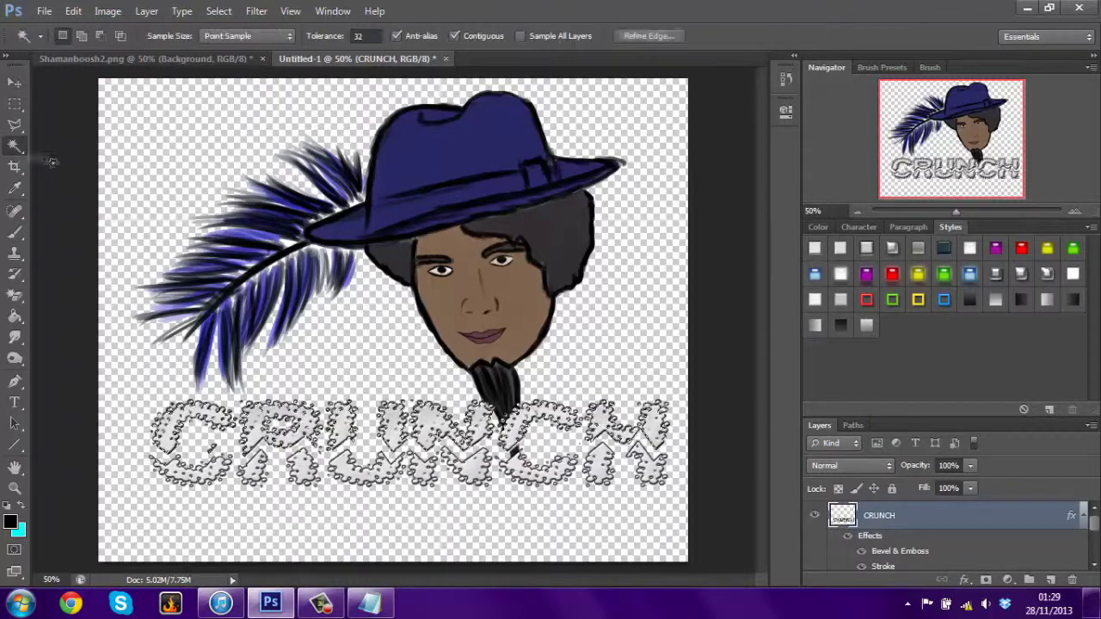
left_click(14, 83)
left_click_drag(469, 420, 464, 489)
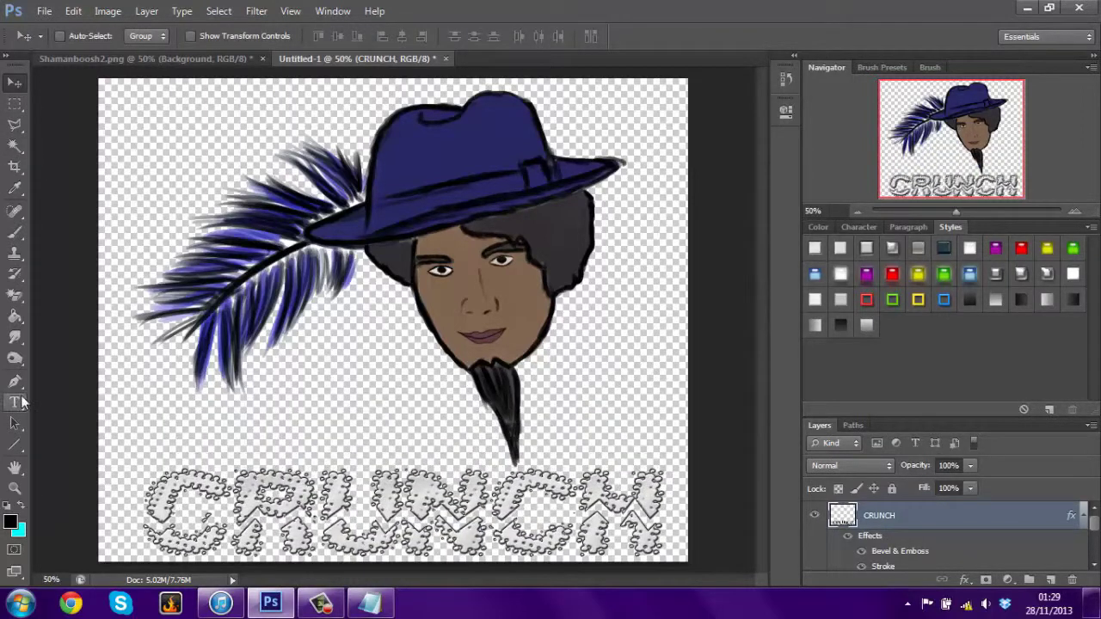
Add a 'YOU' text layer above CRUNCH in 72 pt Antique No 14 and nudge it down.
left_click(15, 402)
left_click_drag(252, 317, 480, 482)
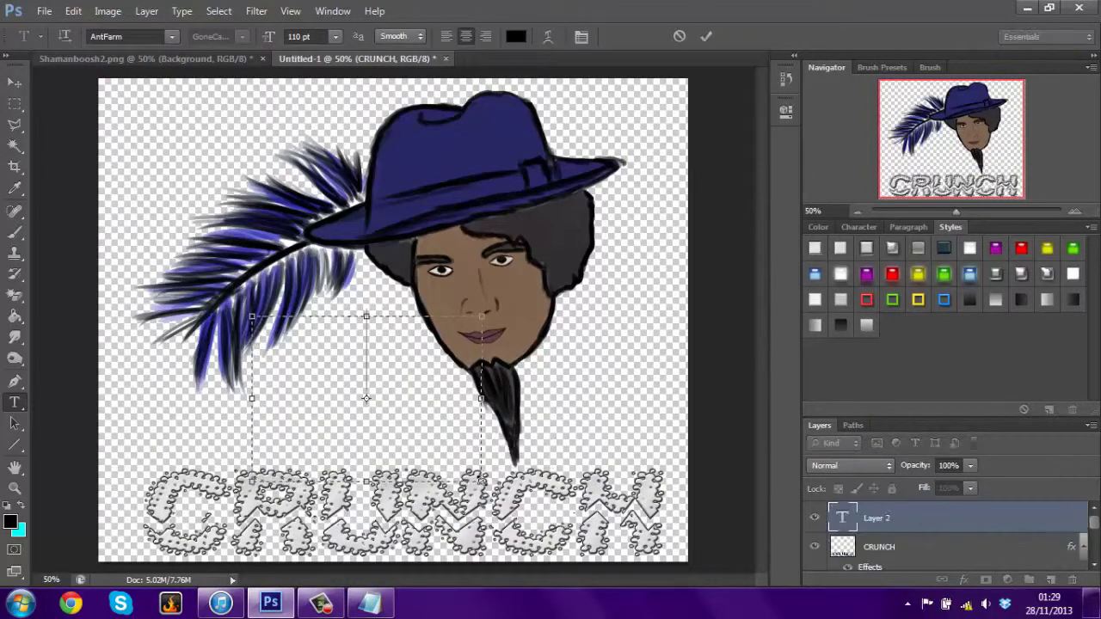
type("CAN")
key("ctrl+a")
type("YOU")
key("ctrl+a")
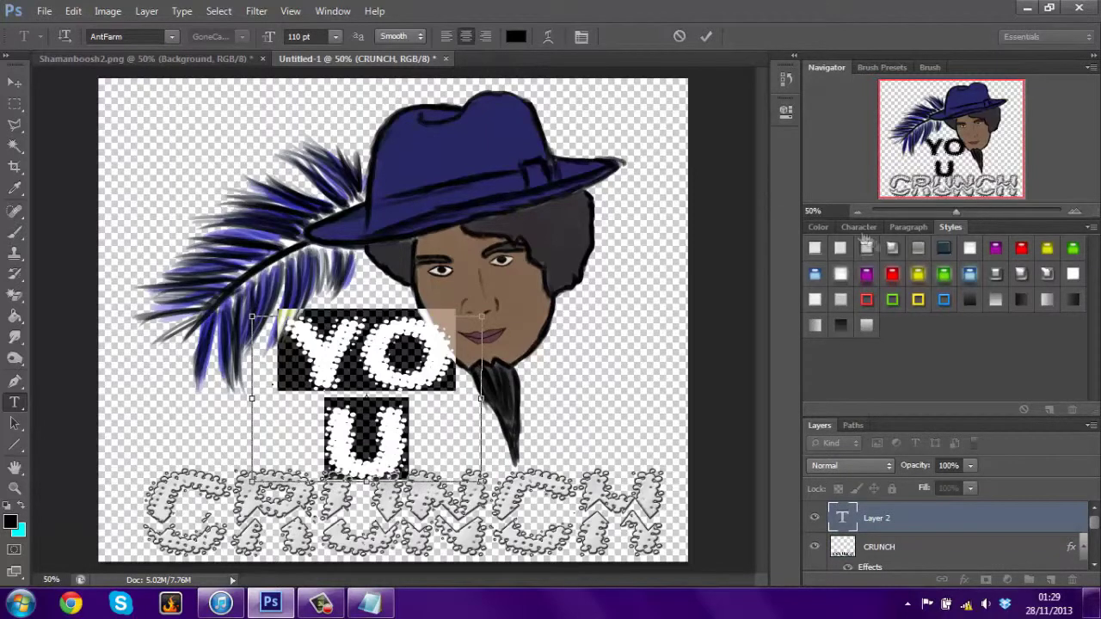
left_click(859, 227)
left_click(891, 246)
left_click(857, 551)
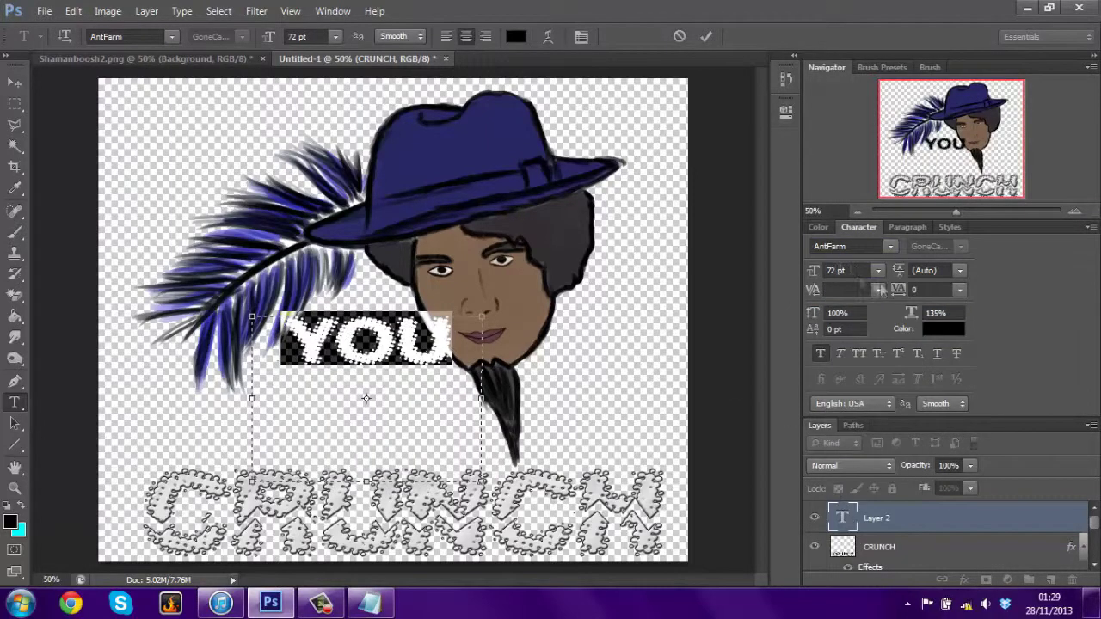
left_click(891, 246)
scroll(990, 103, "up", 1)
left_click(1014, 93)
left_click(15, 82)
left_click_drag(370, 342, 365, 352)
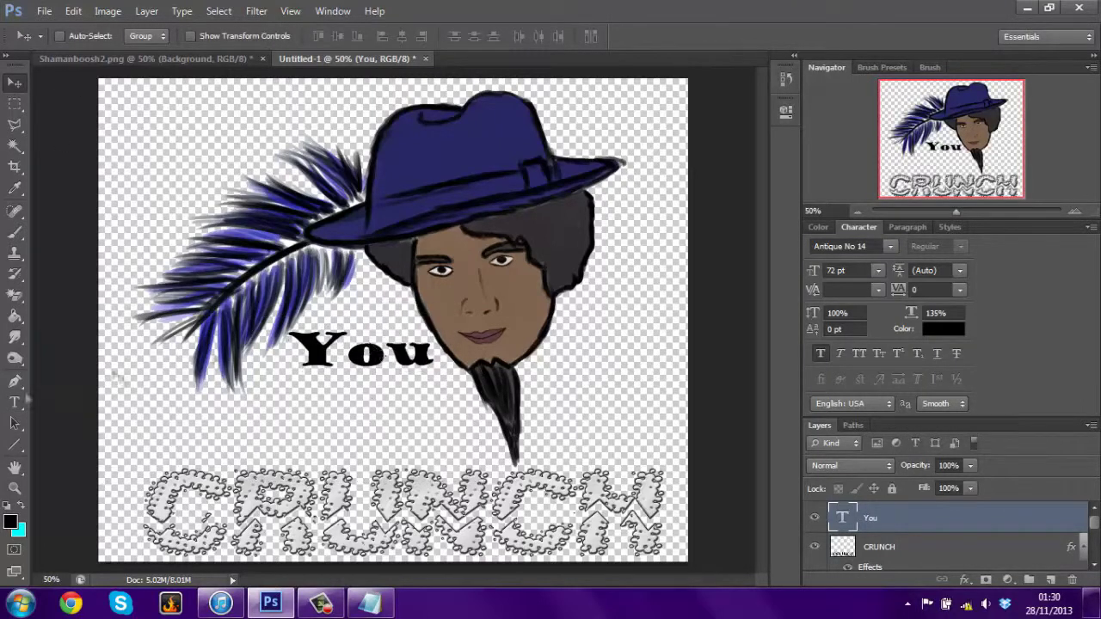
Add a 'Can't' text layer and place it just under You.
left_click(15, 403)
left_click_drag(172, 380, 511, 477)
type("Can't")
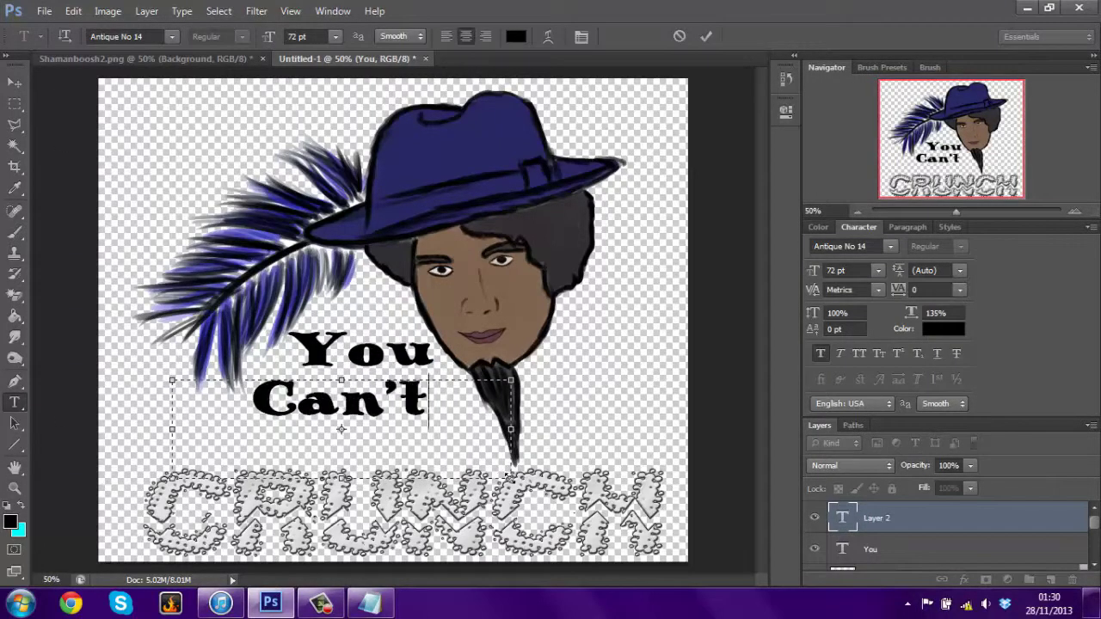
left_click(14, 82)
left_click_drag(346, 410, 344, 400)
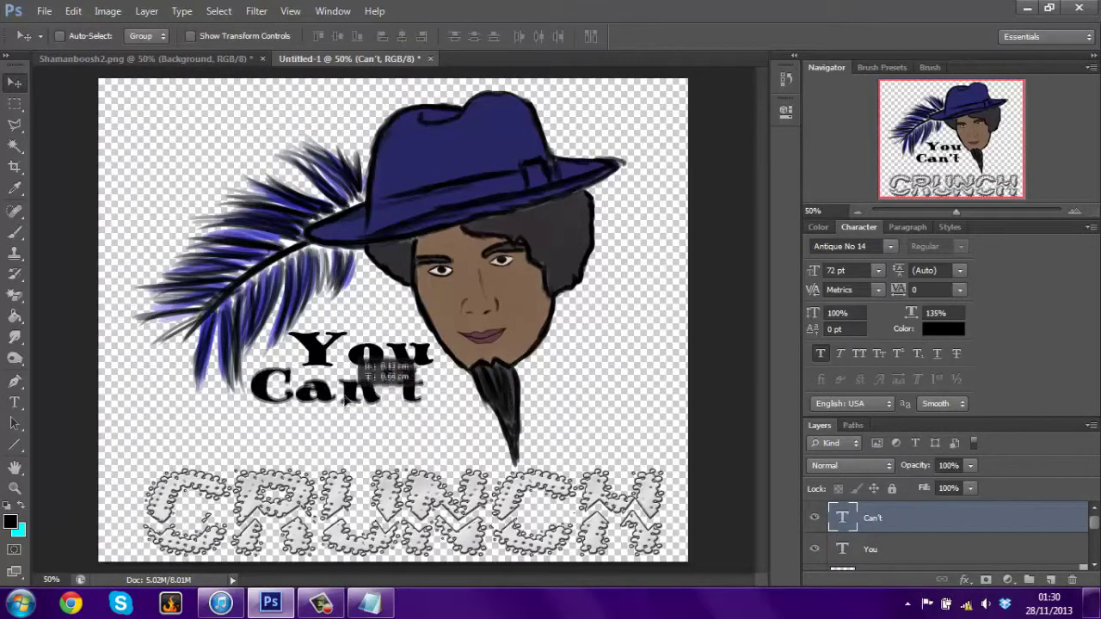
Add a 'handle the' text line below Can't and position it.
left_click(15, 403)
left_click_drag(148, 414, 521, 476)
key("BackSpace")
key("BackSpace")
key("BackSpace")
type("handle")
left_click(14, 81)
left_click_drag(332, 435, 209, 437)
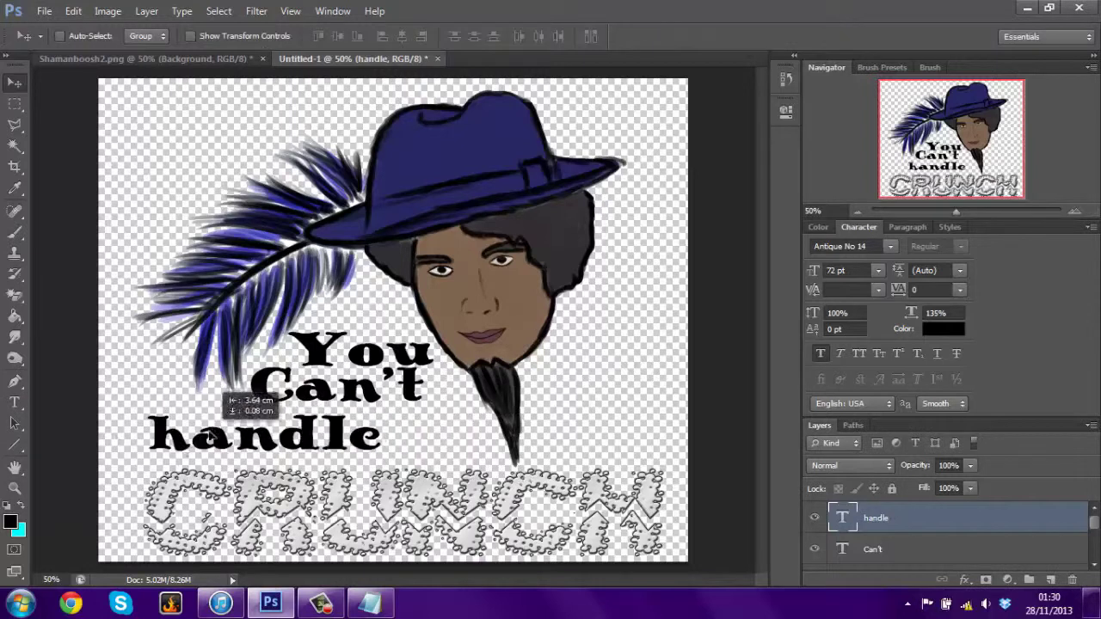
double_click(265, 445)
type("the")
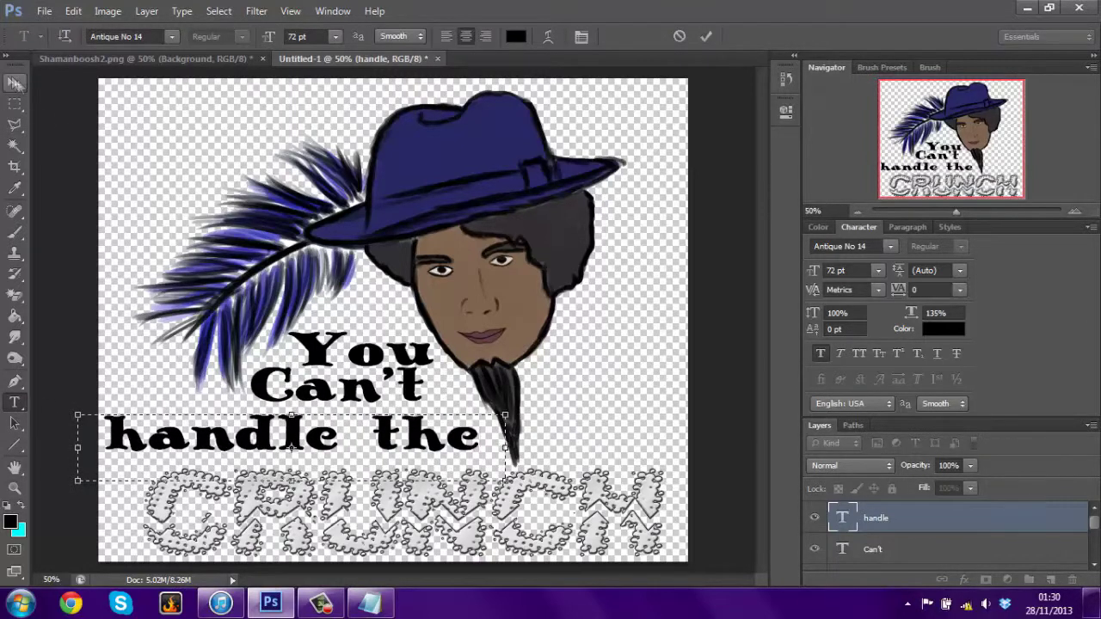
left_click(14, 82)
mouse_move(274, 453)
left_mouse_down()
mouse_move(330, 467)
mouse_move(328, 448)
left_mouse_up()
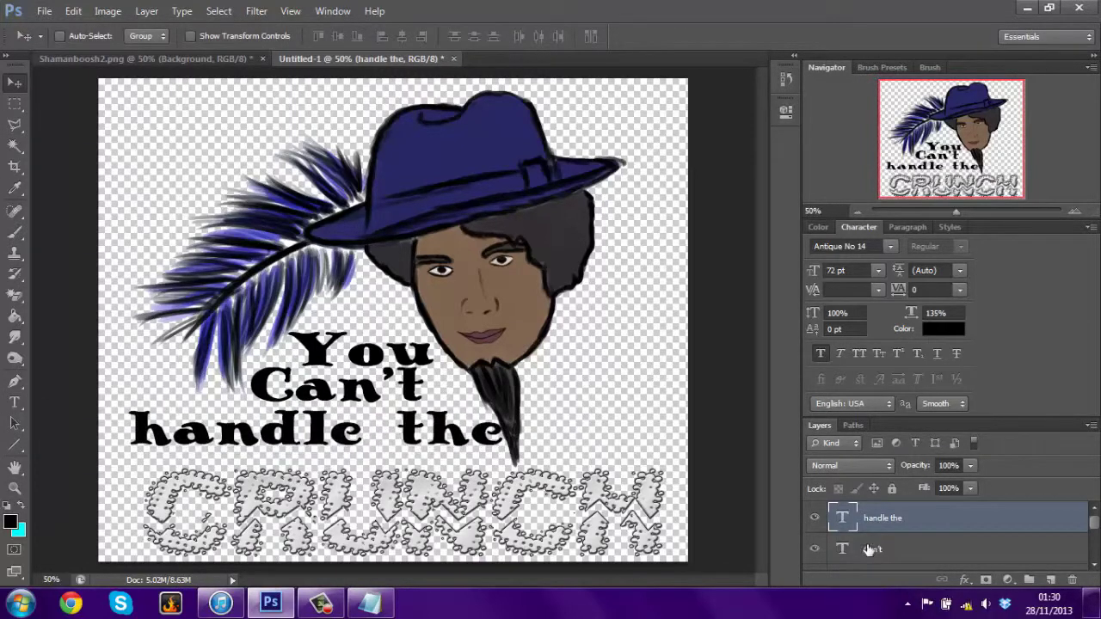
Change 'Can't' to lowercase 'can't' and nudge it into place.
left_click(873, 549)
key("t")
key("Delete")
type("c")
left_click(15, 82)
left_click_drag(331, 383, 339, 394)
Retype the handle line as just 'handle' and move it about 25 px left.
left_click(883, 527)
key("t")
triple_click(318, 430)
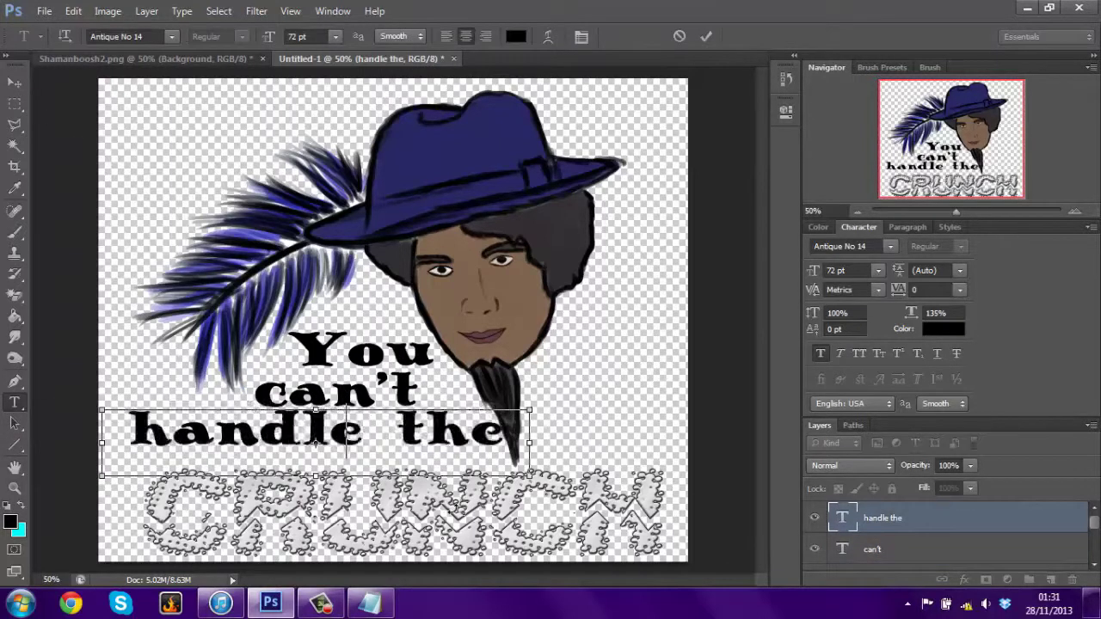
type("Handle")
left_click(15, 81)
double_click(250, 429)
type("handle")
left_click(15, 82)
left_click_drag(258, 434, 237, 435)
Add 'the' as its own layer beside handle, then move CRUNCH up and right.
left_click(450, 440)
type("the")
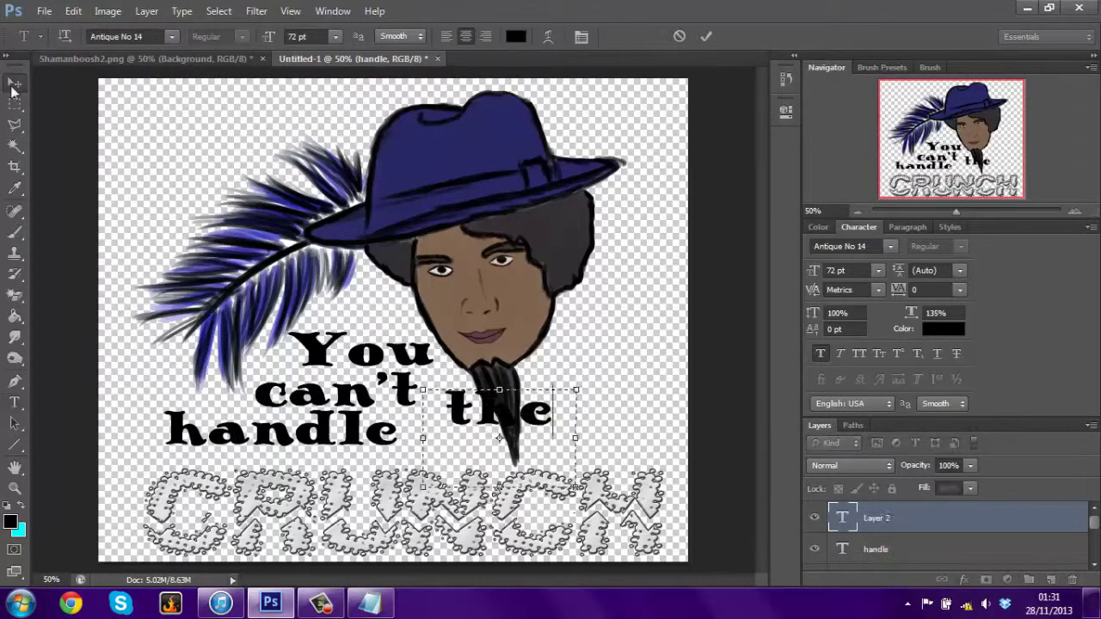
left_click(15, 82)
left_click_drag(481, 437, 443, 439)
left_click_drag(255, 431, 234, 430)
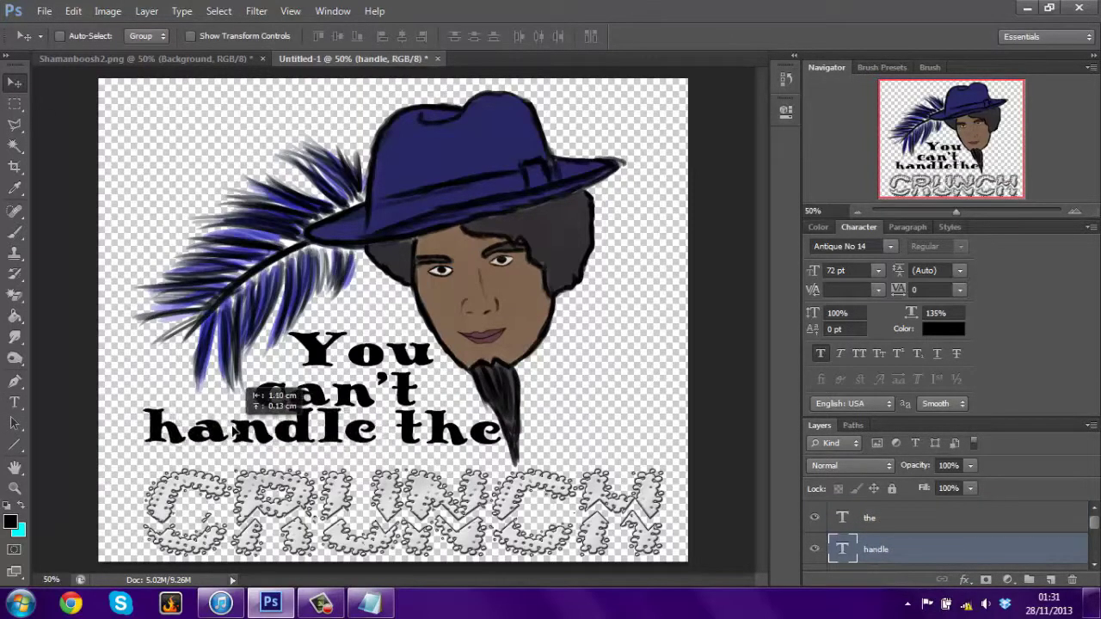
double_click(858, 227)
left_click(880, 460)
mouse_move(390, 510)
left_mouse_down()
mouse_move(409, 488)
mouse_move(367, 489)
left_mouse_up()
Apply the preset grey pattern style to the You and the layers.
left_click(1083, 461)
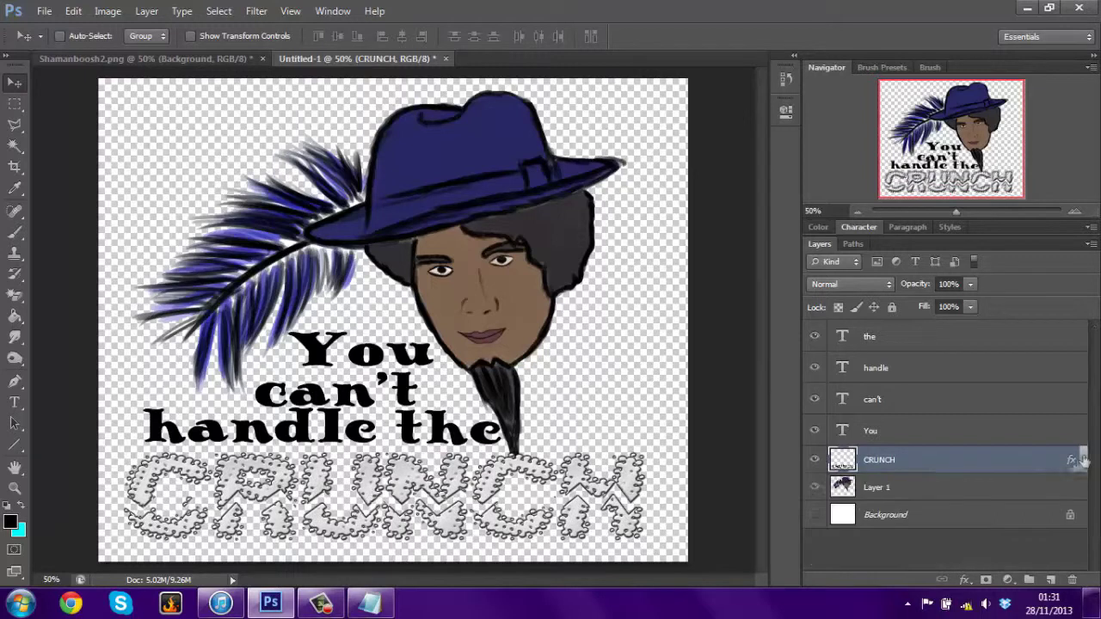
left_click(860, 430)
left_click(951, 227)
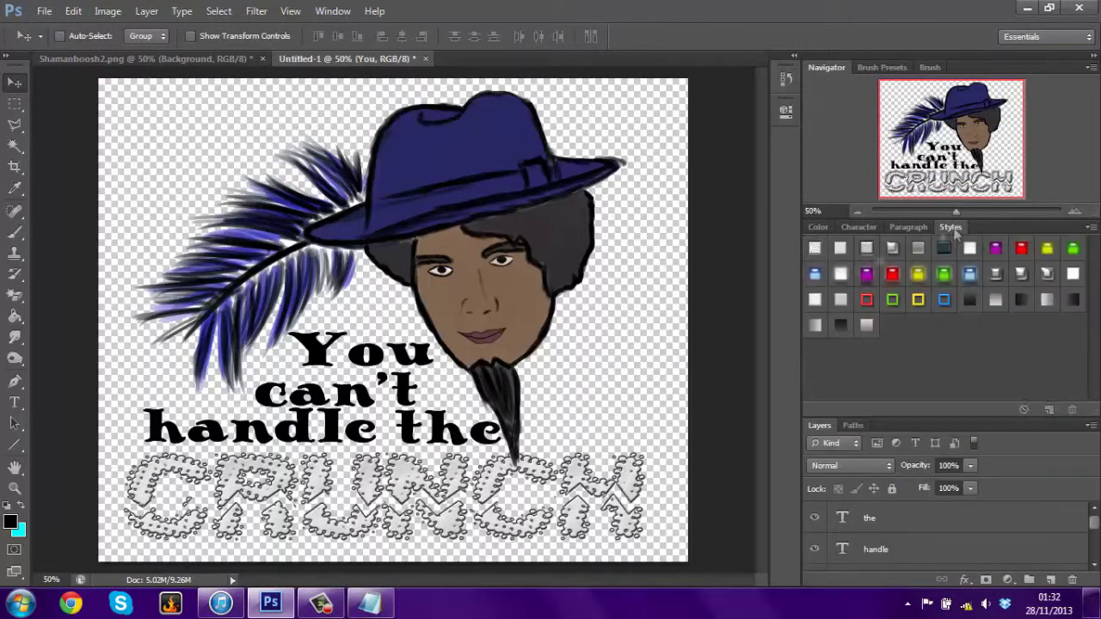
left_click(870, 519)
left_click(814, 248)
Collapse Navigator, enlarge the Layers panel, and style handle and can't the same way.
double_click(827, 68)
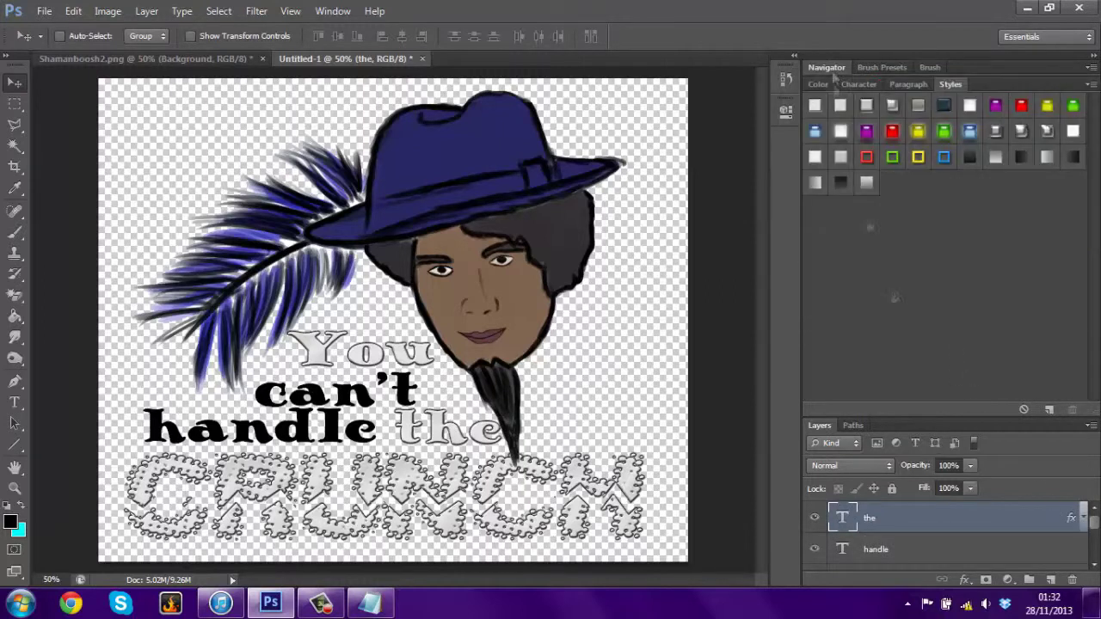
left_click_drag(902, 418, 902, 225)
left_click(876, 356)
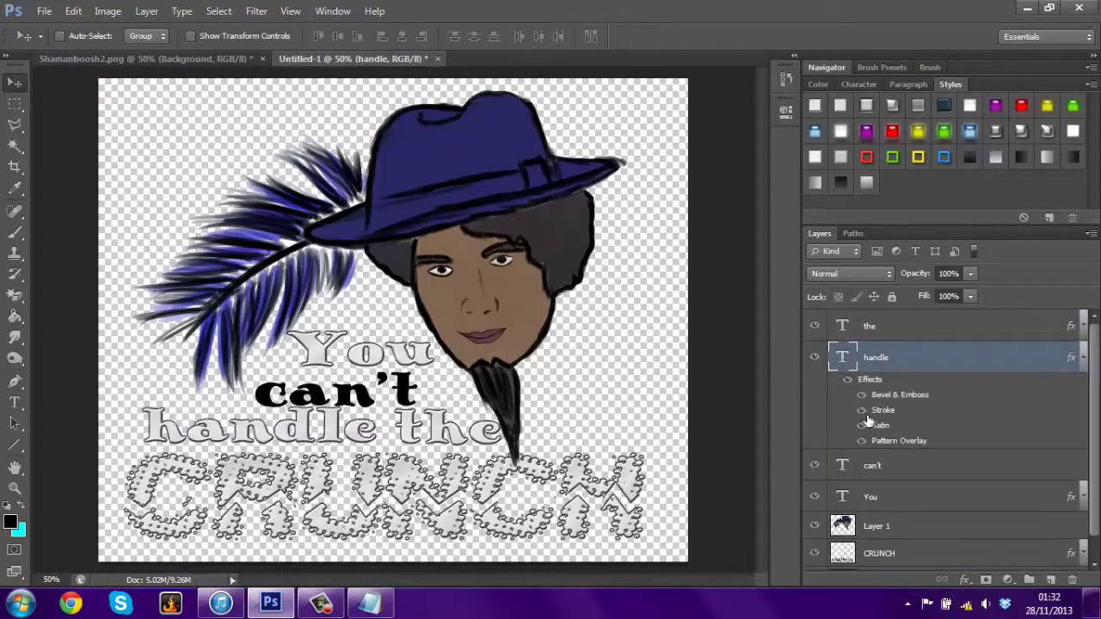
left_click(912, 466)
left_click(815, 105)
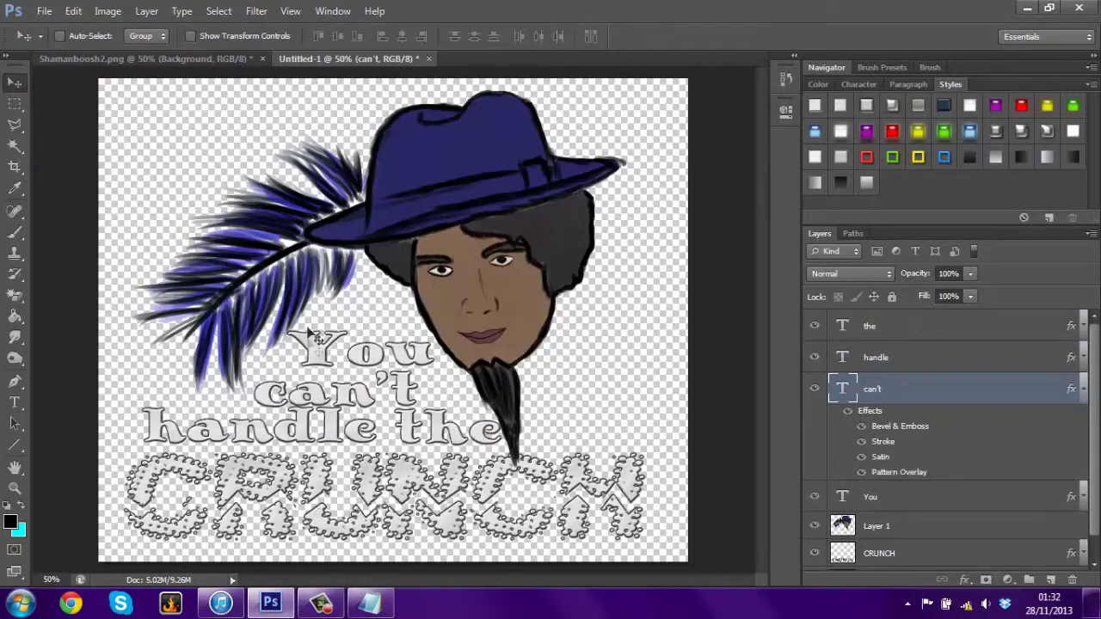
left_click_drag(308, 331, 313, 387)
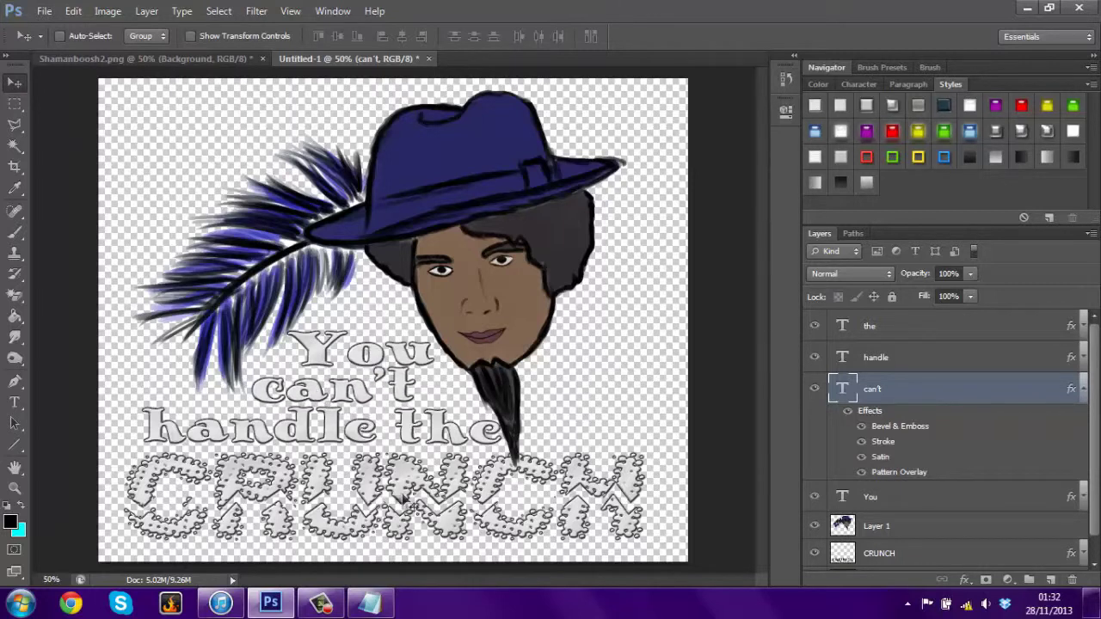
Stagger the caption words by shifting the, handle, can't and You to the right.
left_click(865, 499)
left_click_drag(354, 354, 363, 344)
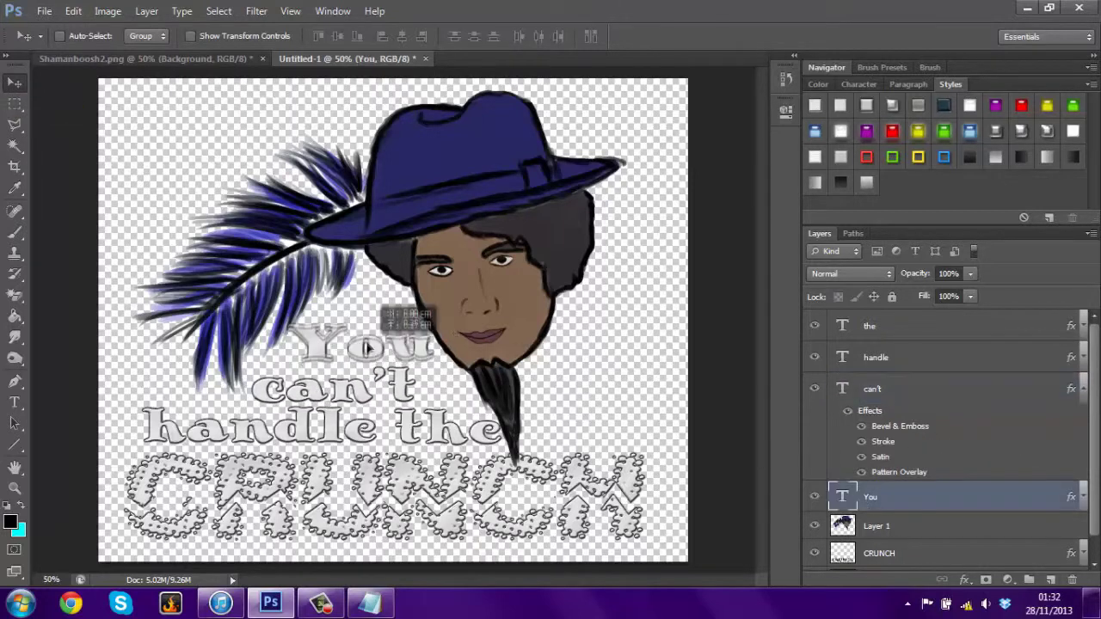
left_click(361, 383, "ctrl")
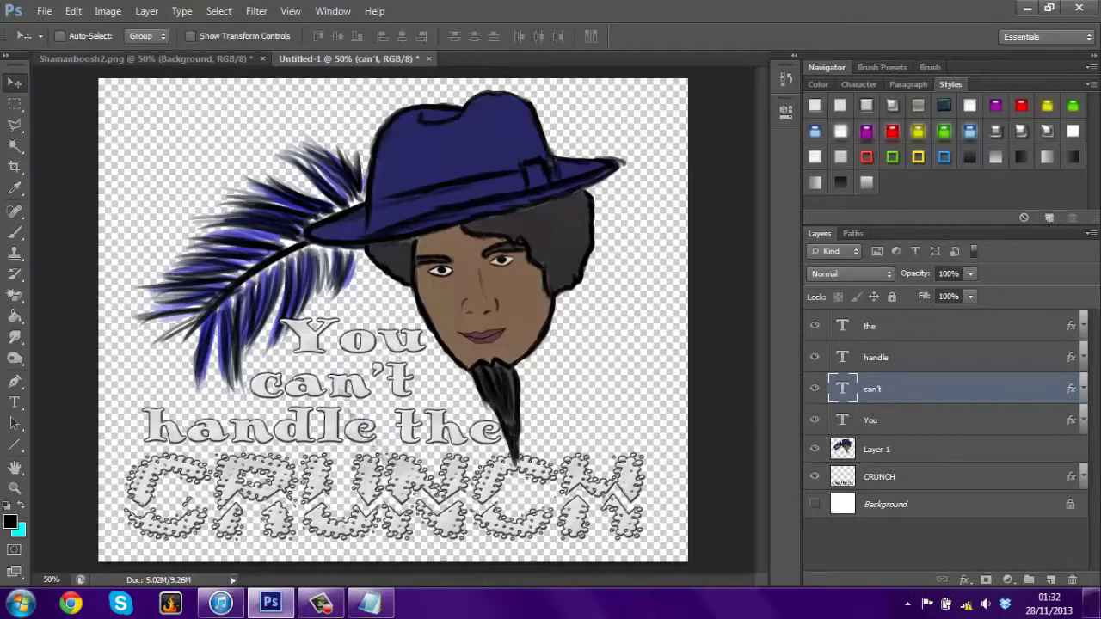
left_click_drag(447, 426, 602, 413)
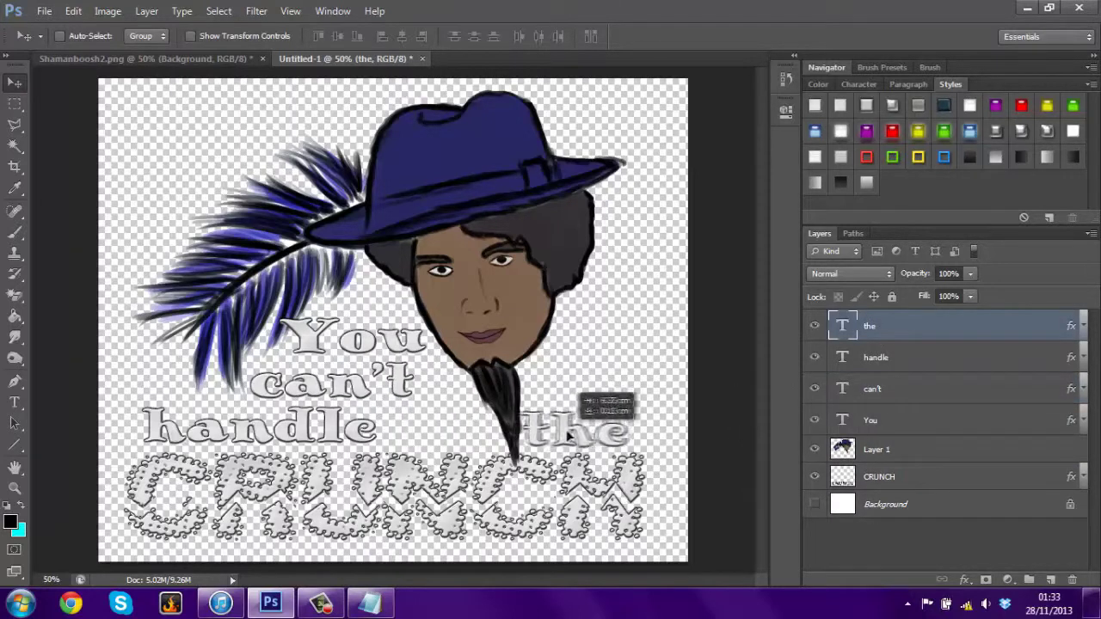
left_click(345, 426, "ctrl")
left_click_drag(344, 425, 456, 426)
left_click(340, 385, "ctrl")
left_click_drag(340, 384, 383, 385)
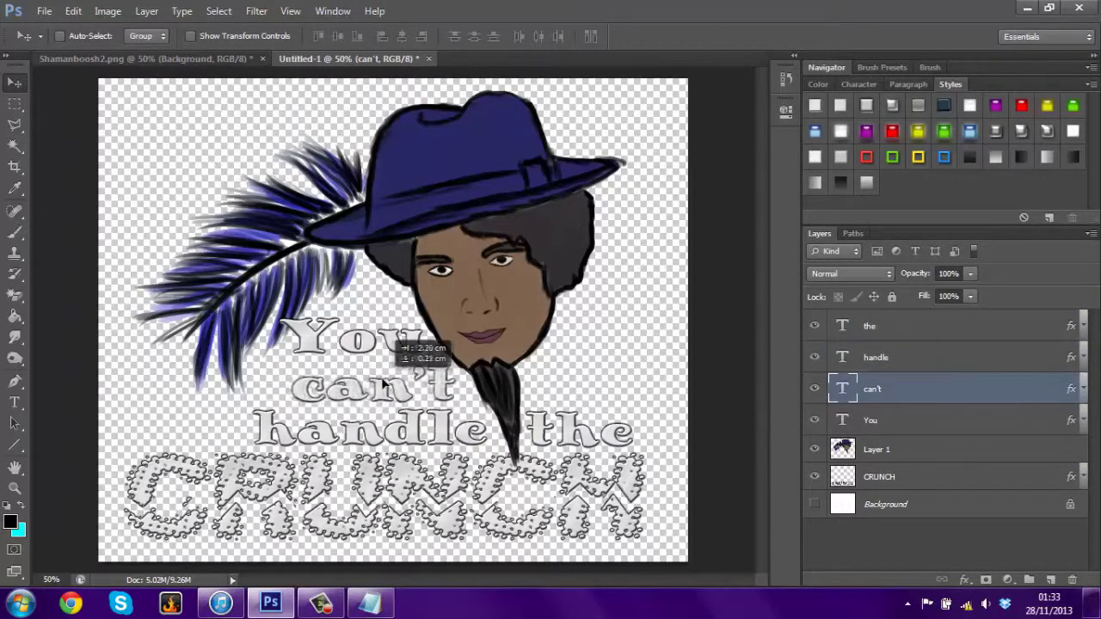
left_click(343, 337, "ctrl")
left_click_drag(343, 337, 363, 343)
Change 'You' to lowercase 'you'.
double_click(353, 336)
type("y")
key("ctrl+Return")
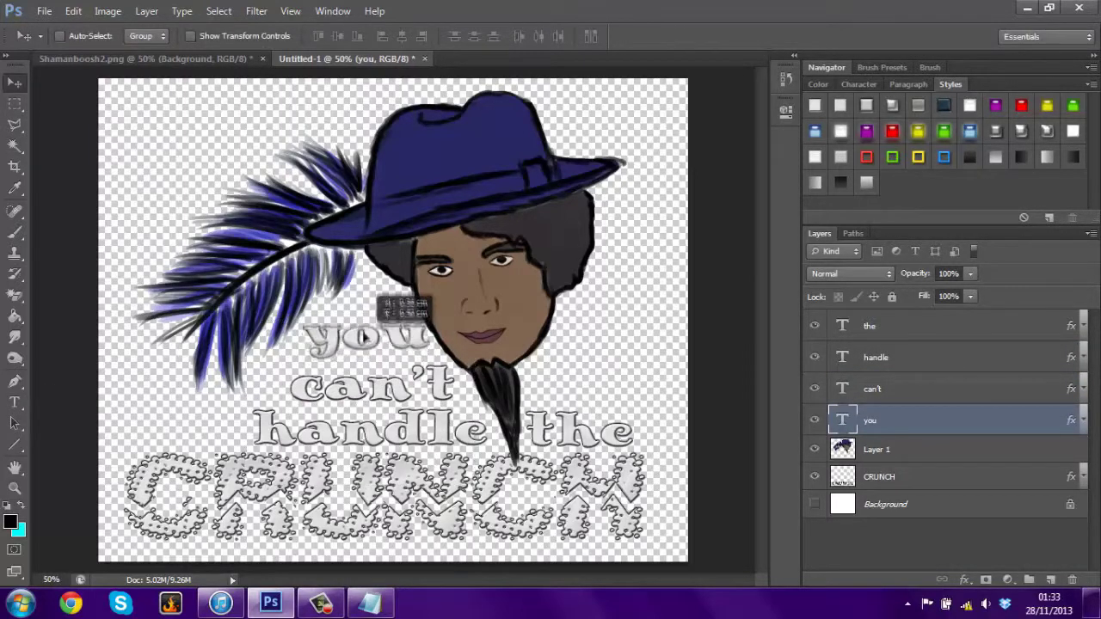
Save the design under a new name beginning 'shama'.
left_click(44, 10)
left_click(78, 204)
type("shama")
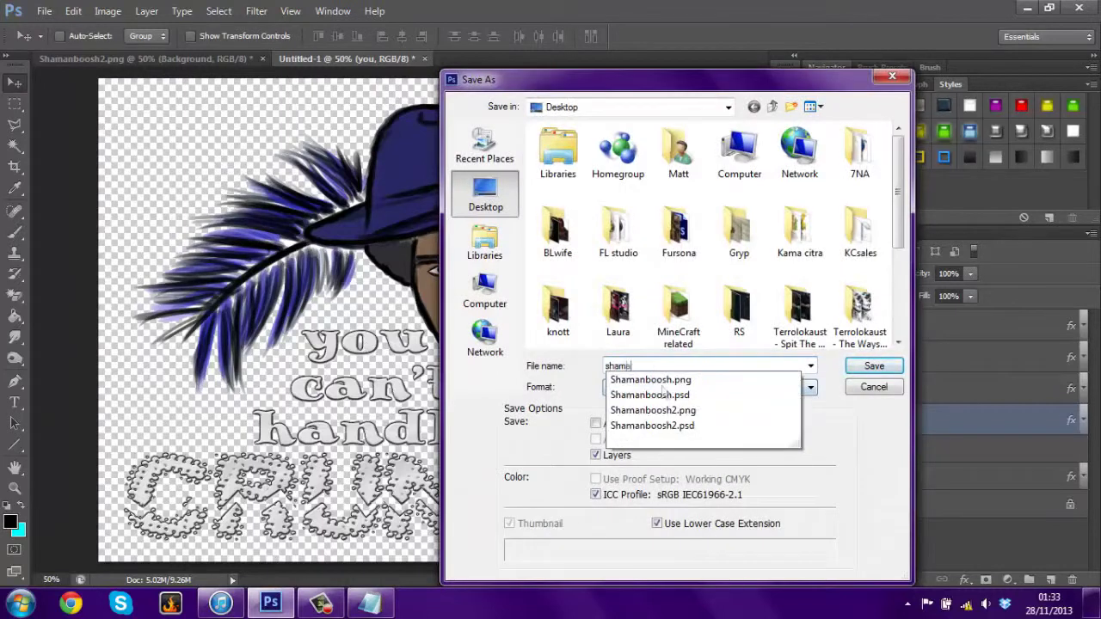
key("Return")
Finish the shamanboosh3.psd save and fill a new layer above the Background with yellow.
left_click(707, 182)
left_click(912, 508)
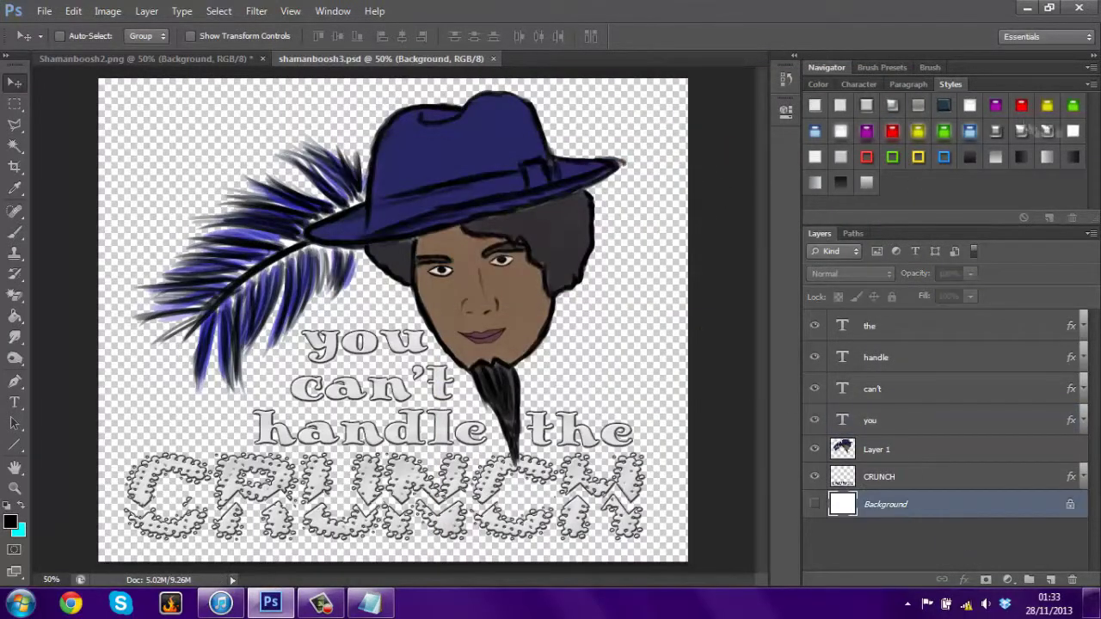
left_click(14, 316)
key("ctrl+shift+alt+n")
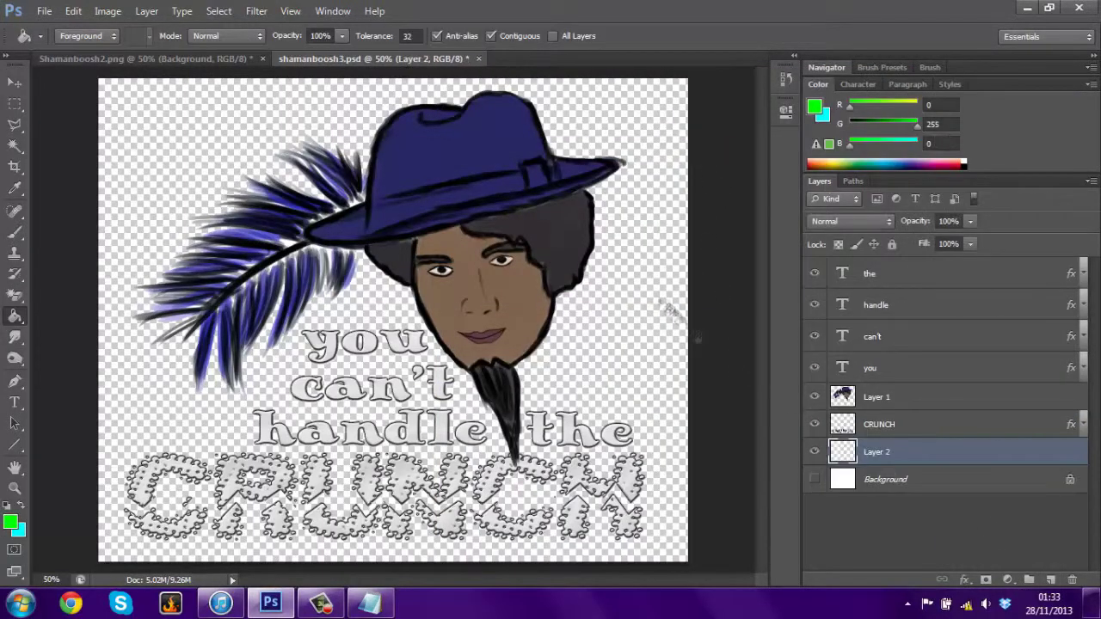
left_click(659, 298)
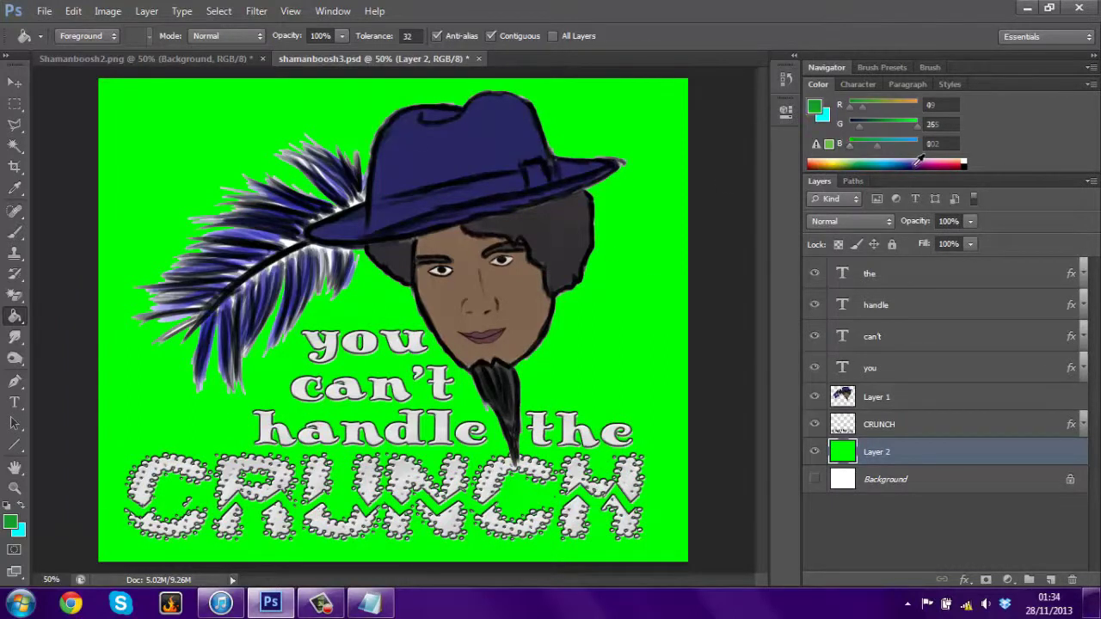
left_click(638, 111)
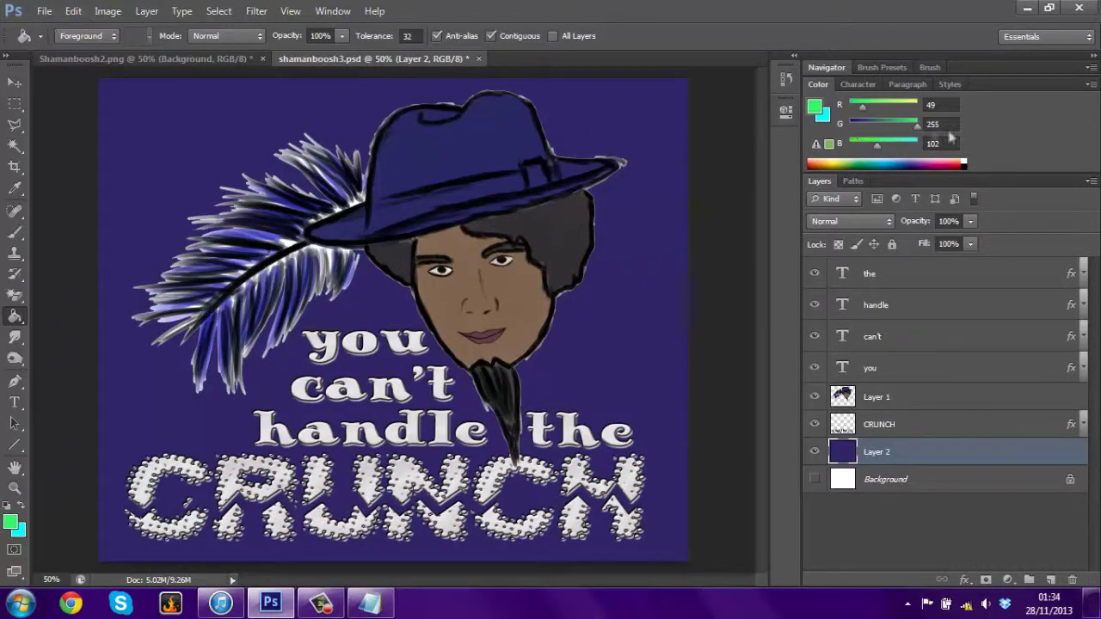
key("alt+BackSpace")
key("alt+BackSpace")
key("alt+f")
Save a PNG copy of the design.
left_click(79, 199)
left_click(810, 387)
left_click(653, 555)
left_click(875, 366)
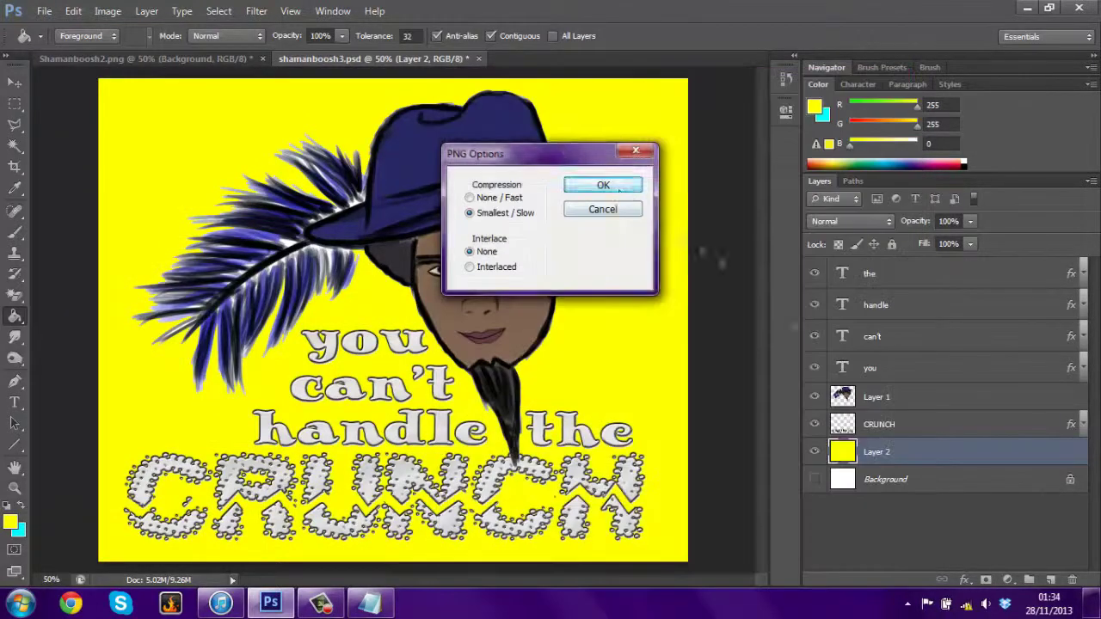
left_click(600, 184)
Close the open documents without saving changes.
left_click(479, 58)
left_click(588, 229)
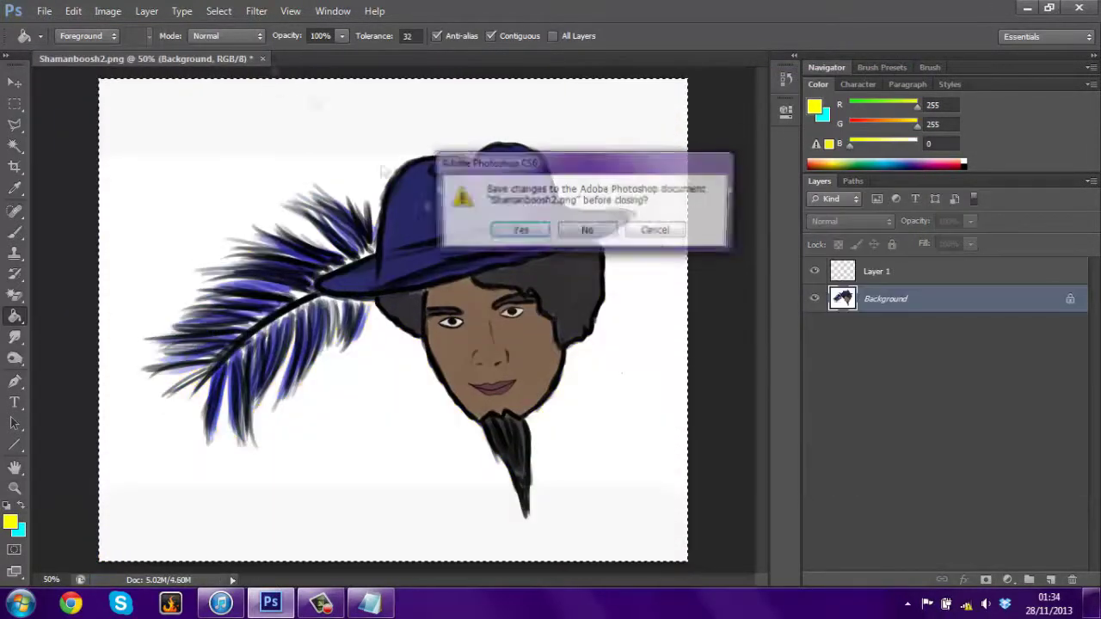
left_click(44, 10)
Open Capture7.JPG from the Documents Bluetooth Folder.
left_click(51, 42)
left_click(489, 249)
double_click(563, 159)
double_click(626, 241)
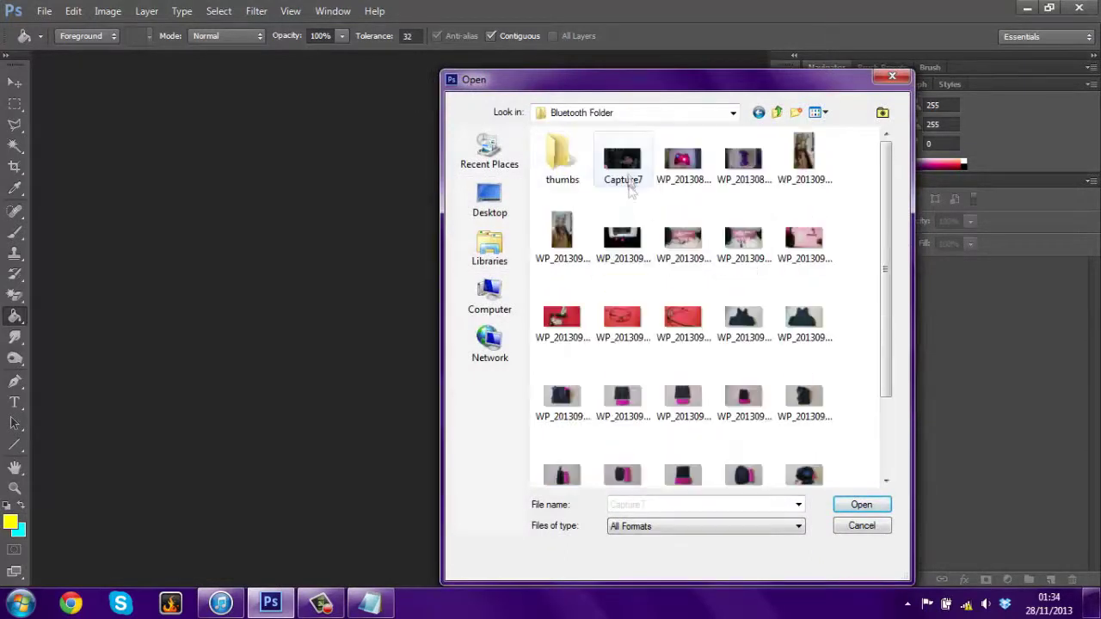
double_click(629, 177)
Shrink Capture7 to 728 × 410 px with proportions constrained.
left_click(108, 10)
left_click(112, 113)
key("Tab")
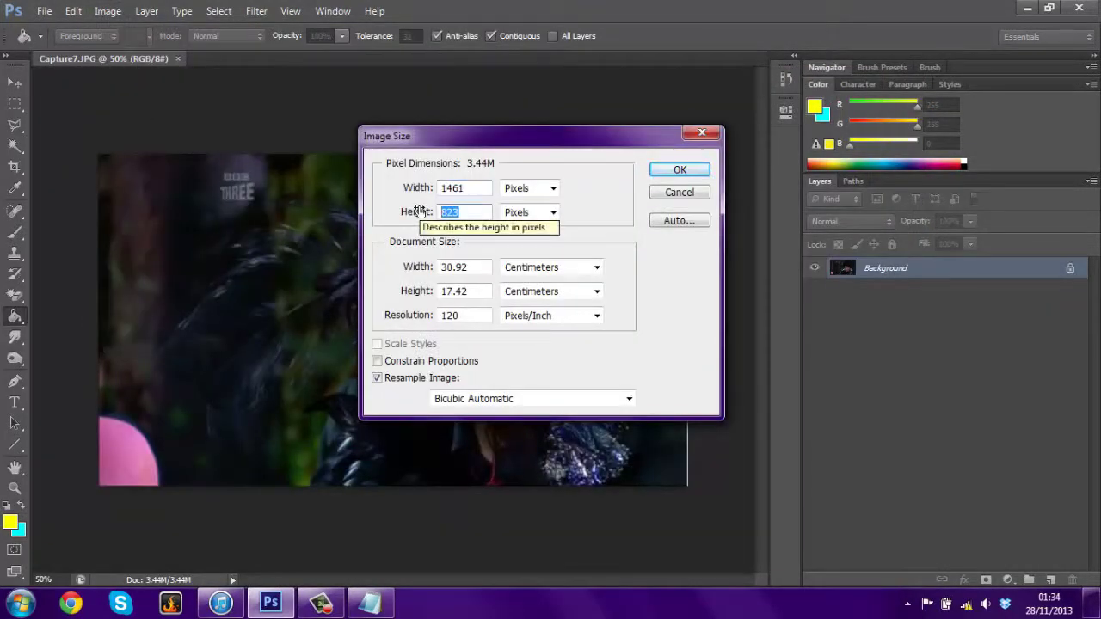
key("Escape")
left_click(108, 10)
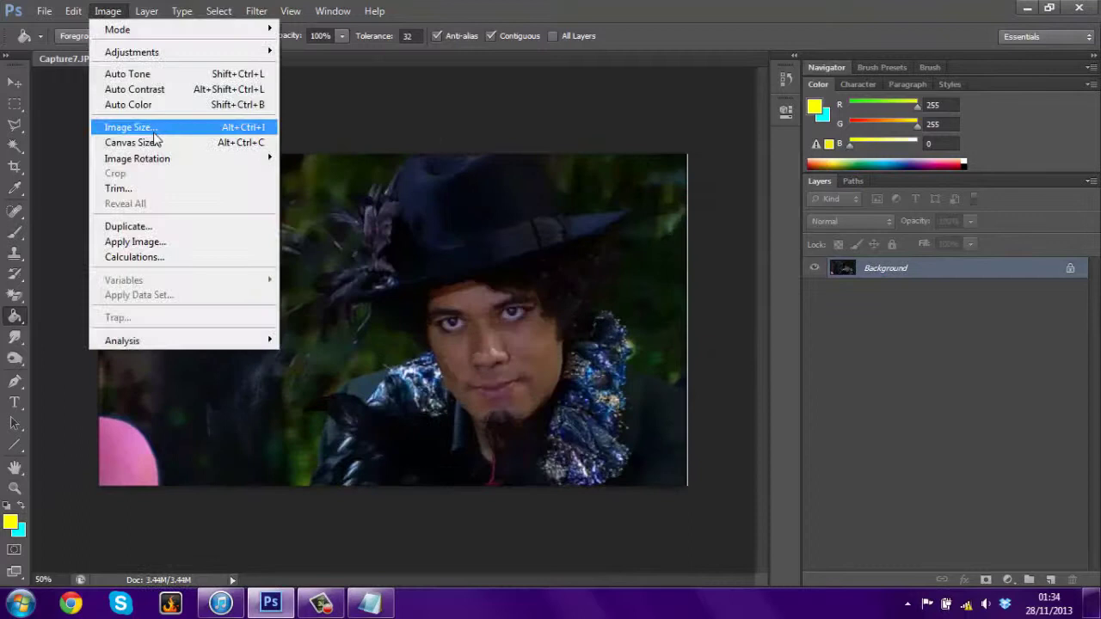
left_click(120, 123)
left_click(376, 360)
key("Return")
Open shamanboosh3.png from the Desktop.
left_click(43, 11)
left_click(52, 44)
left_click(491, 200)
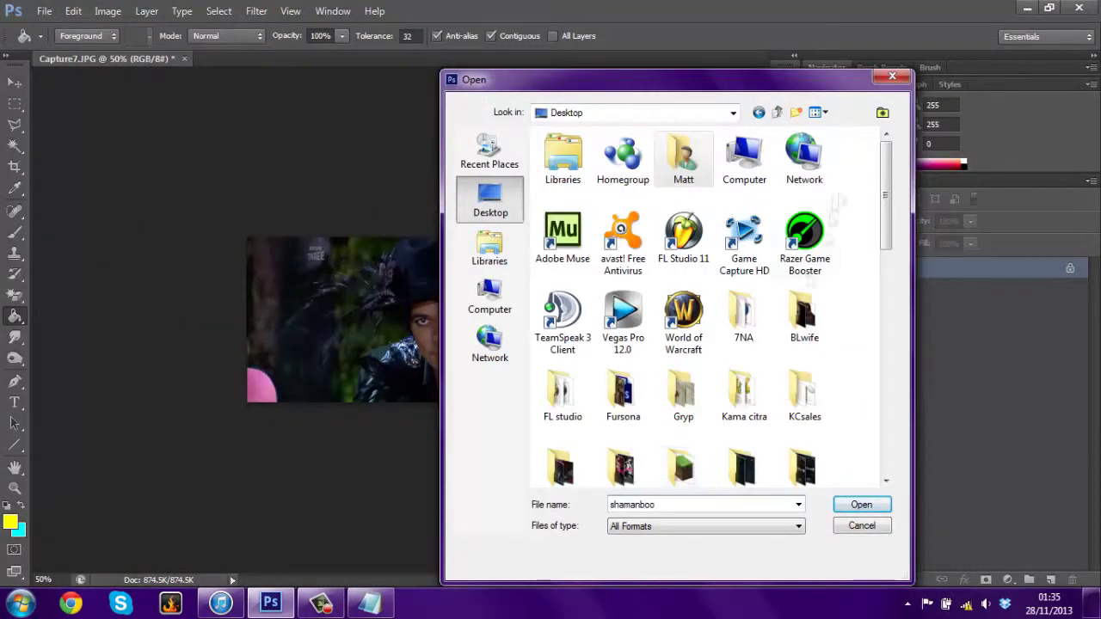
left_click_drag(886, 185, 885, 412)
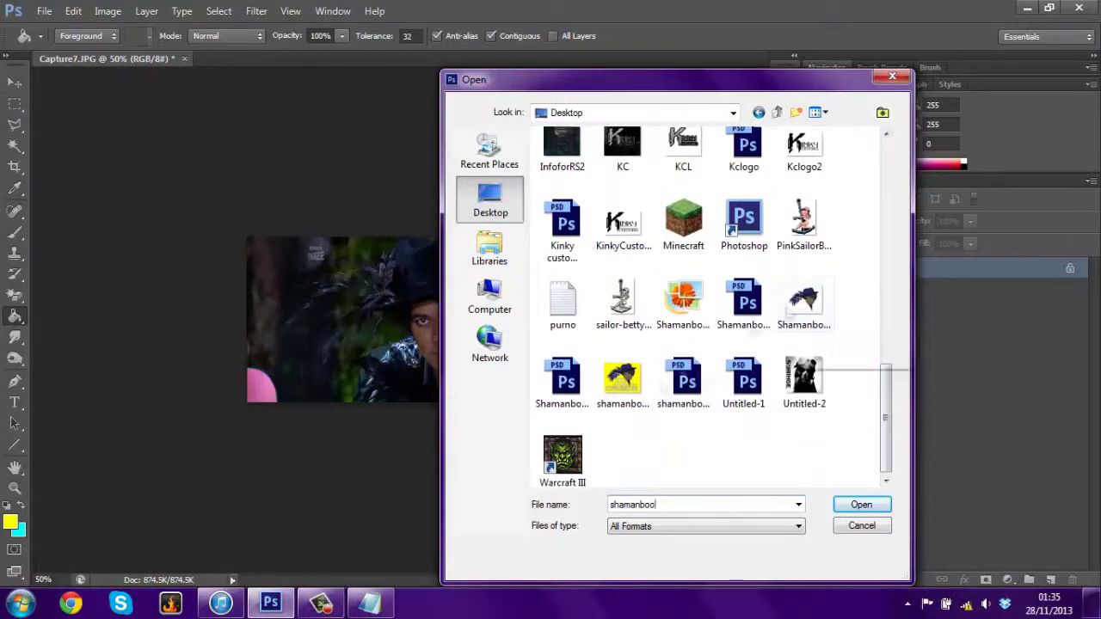
double_click(622, 382)
Resize the cartoon to 720 px, then start a new 800×1200 px document.
left_click(107, 10)
left_click(121, 126)
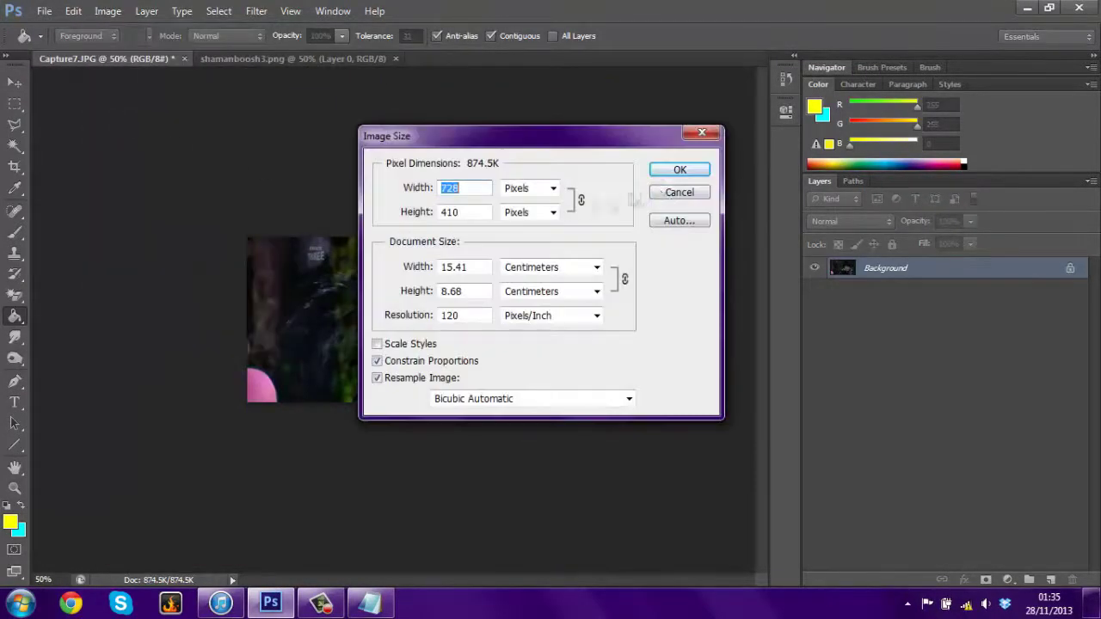
type("720")
key("Return")
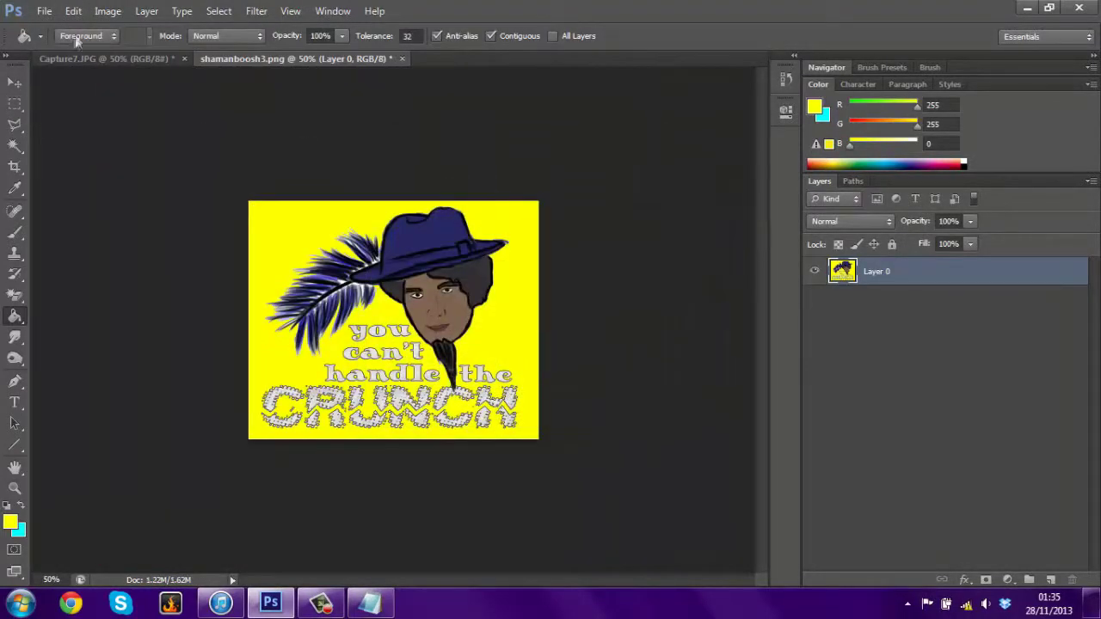
left_click(44, 10)
left_click(61, 27)
type("800")
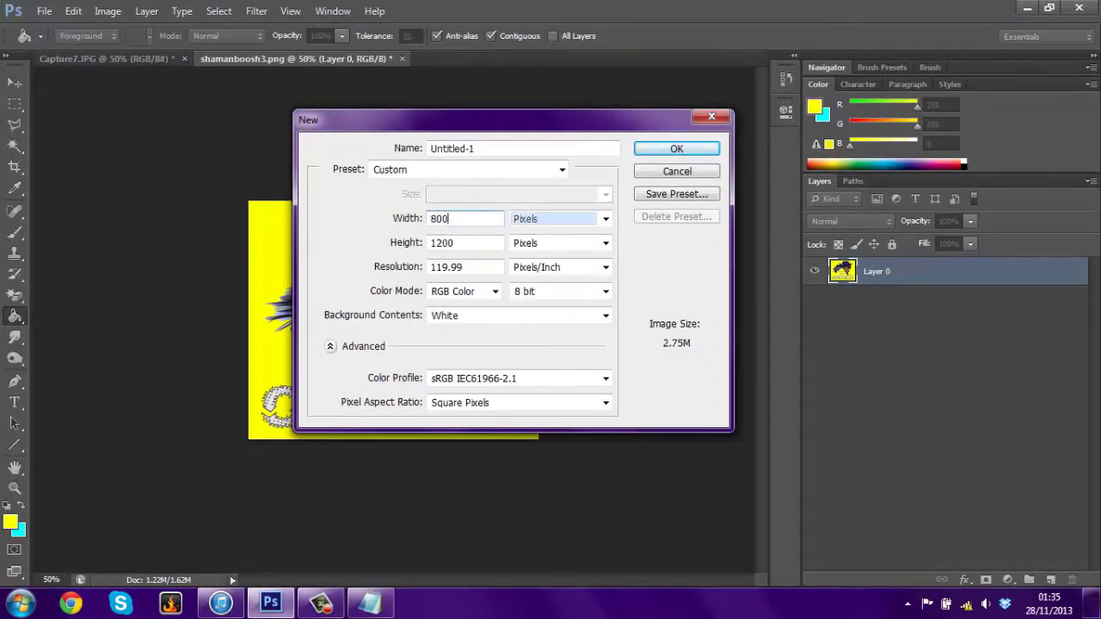
Confirm the 800×1200 px page and paste the Capture7 photo near its top.
key("Return")
left_click(104, 59)
key("ctrl+a")
key("ctrl+c")
left_click(486, 59)
key("ctrl+v")
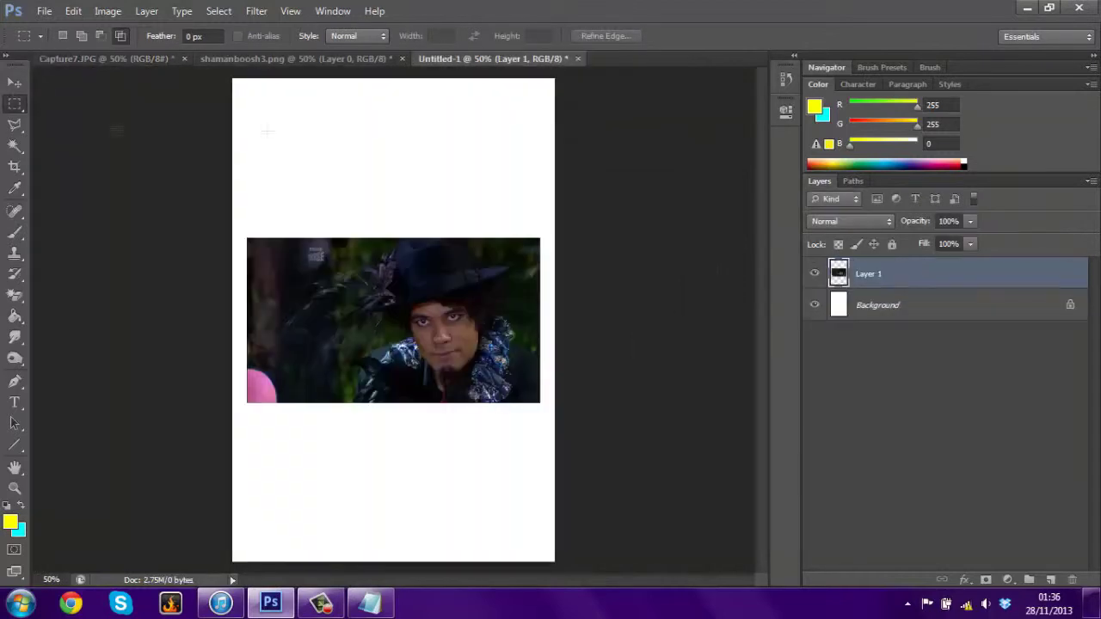
left_click_drag(378, 198, 379, 121)
Paste the cartoon into the page and move it below the photo.
left_click(297, 59)
key("m")
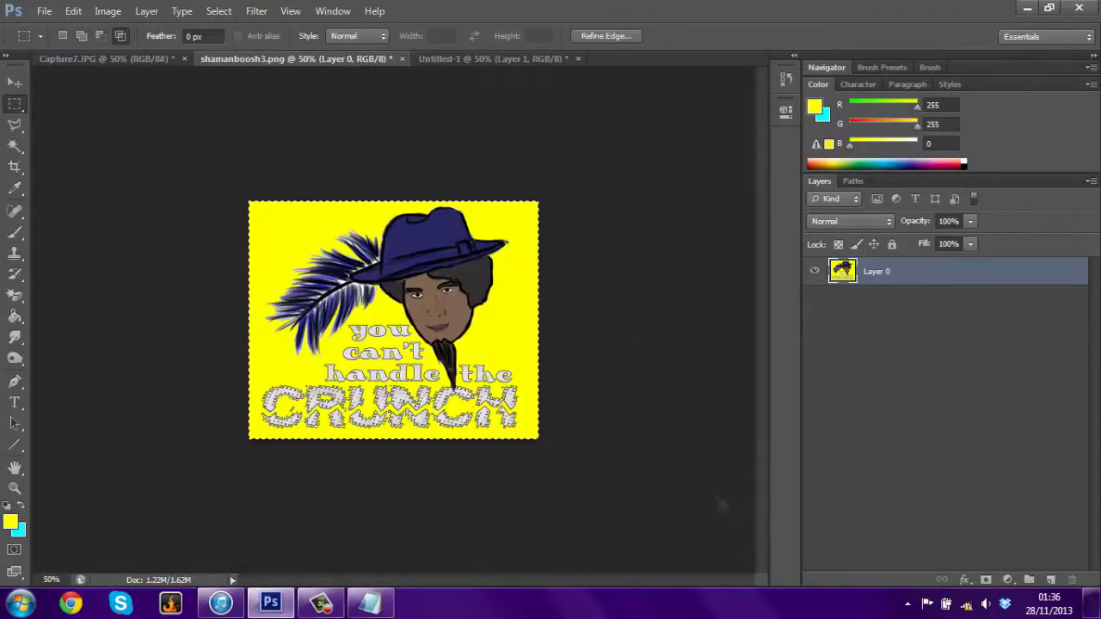
left_click(486, 59)
key("ctrl+v")
key("v")
left_click_drag(408, 275, 422, 390)
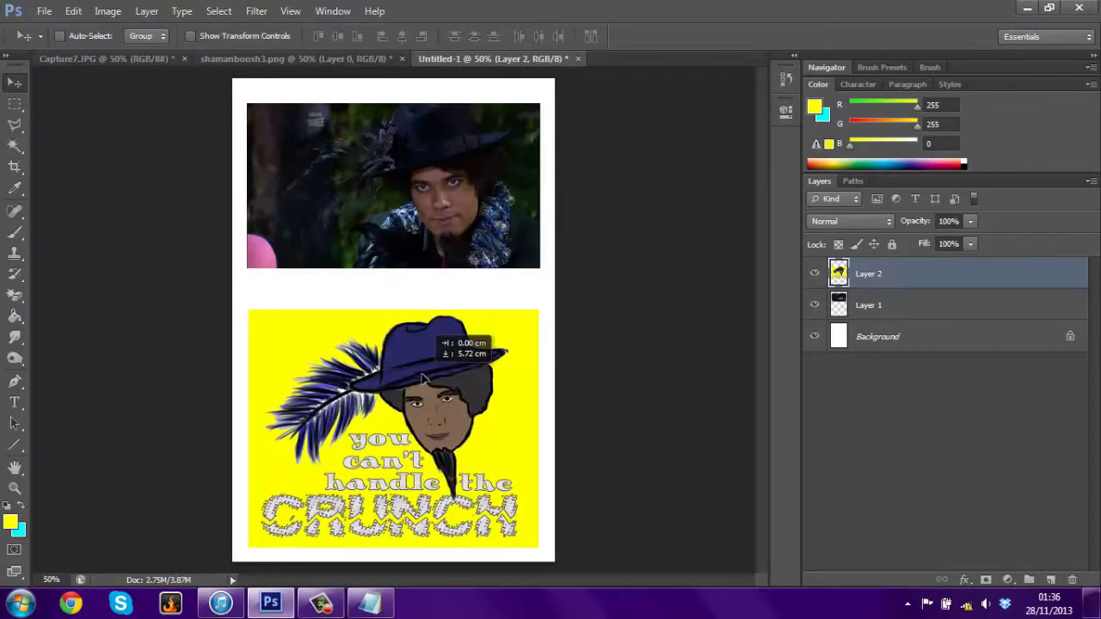
Add a 'Before:' label above the photo in black 36 pt Arista 2.0 Alternate.
left_click(853, 84)
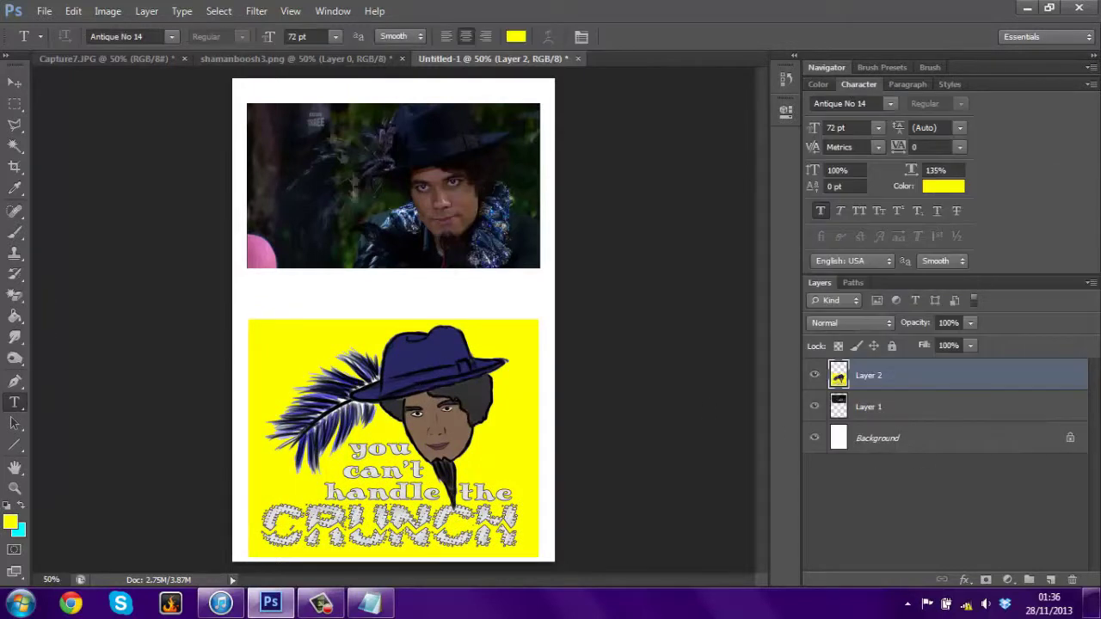
left_click_drag(535, 138, 530, 137)
type("Before:")
key("ctrl+a")
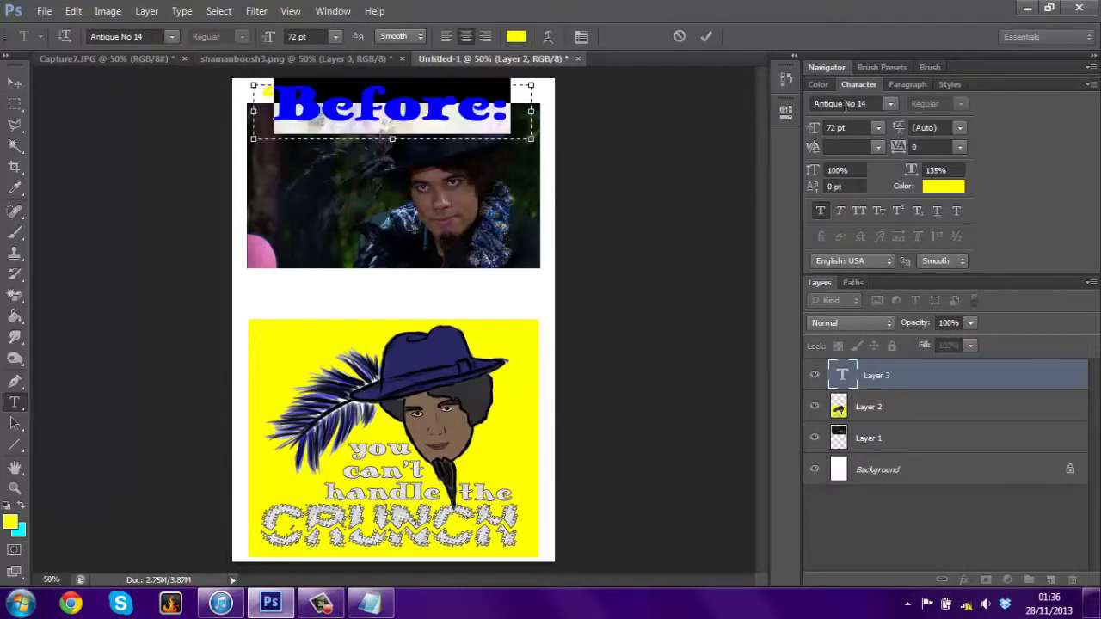
left_click(890, 103)
left_click(869, 448)
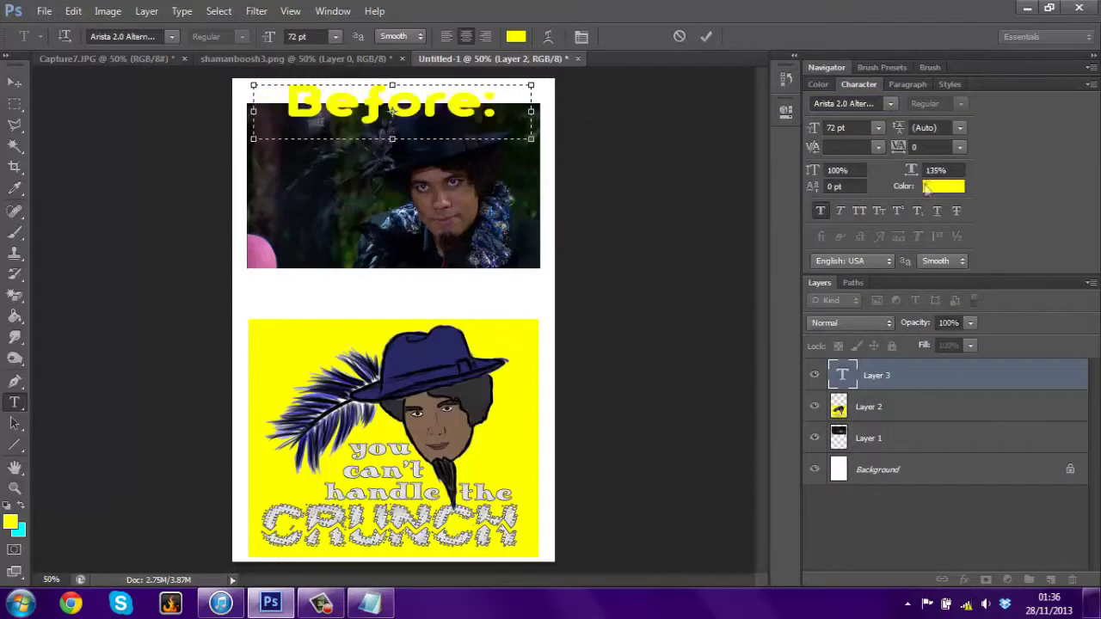
left_click(946, 184)
left_click(696, 378)
left_click(857, 173)
left_click(878, 128)
left_click(861, 338)
key("ctrl+Return")
Add an 'After:' label between the images, just above the cartoon.
key("v")
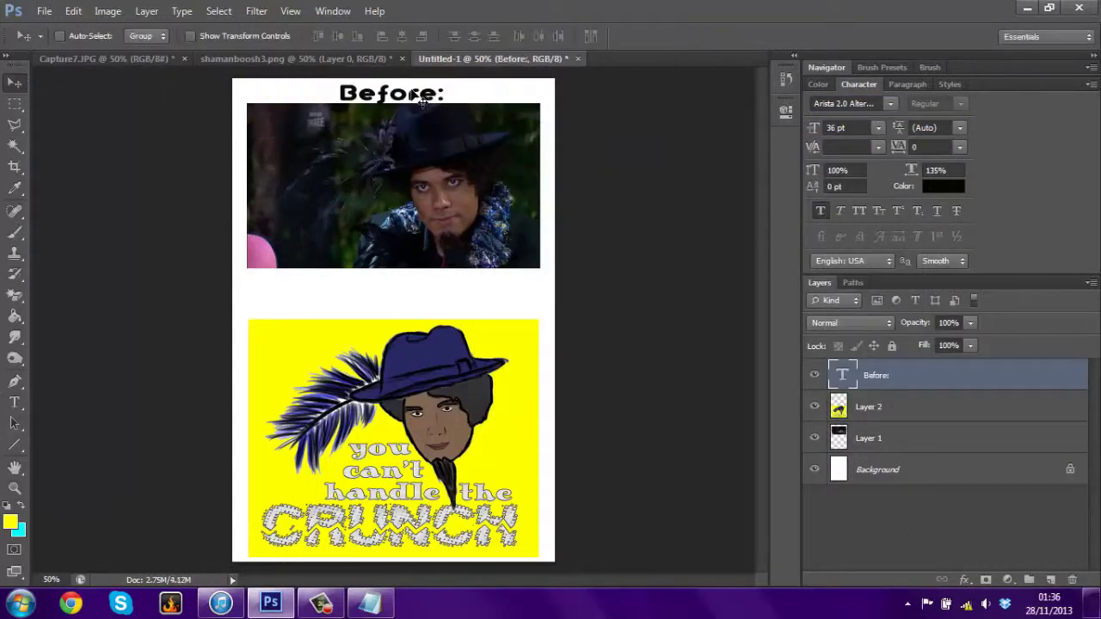
key("t")
left_click_drag(254, 278, 531, 336)
type("After:")
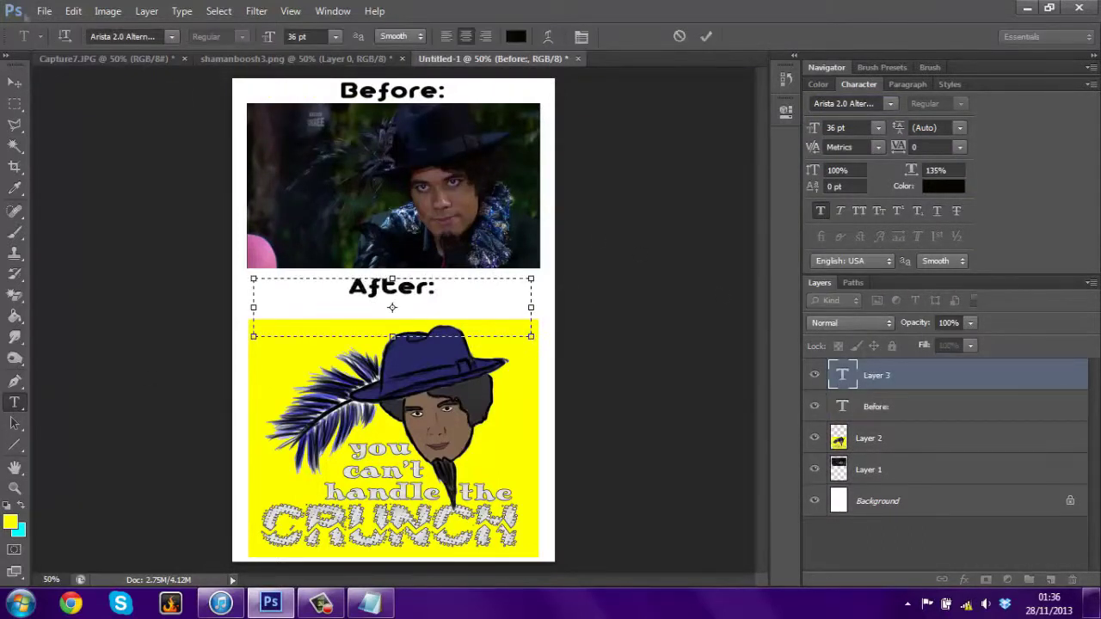
key("ctrl+Return")
key("v")
left_click_drag(387, 286, 389, 306)
Add 48 pt 'Kinky Customs' text across the cartoon's hat.
key("t")
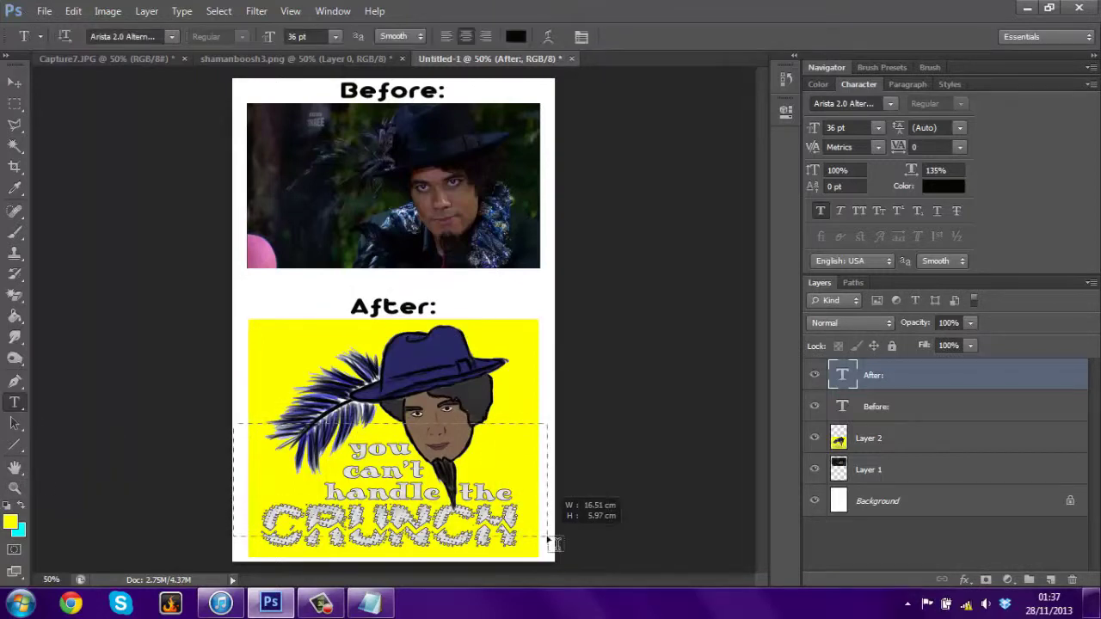
left_click_drag(549, 540, 548, 537)
type("Kinky Cus")
key("ctrl+a")
left_click(878, 127)
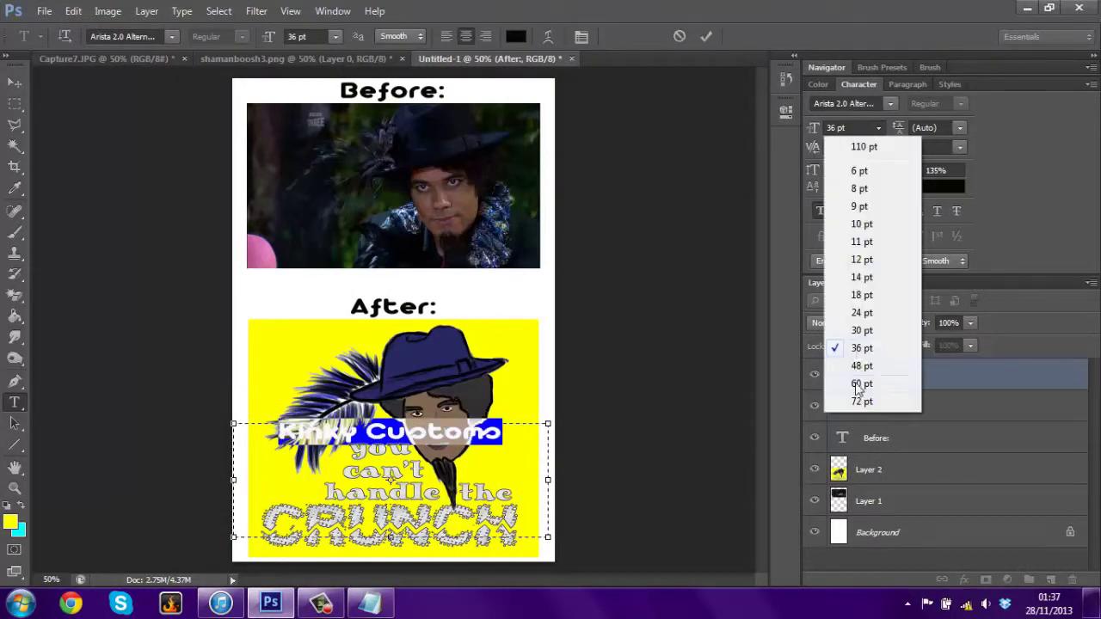
left_click(867, 369)
key("ctrl+Return")
key("v")
left_click_drag(430, 435, 430, 361)
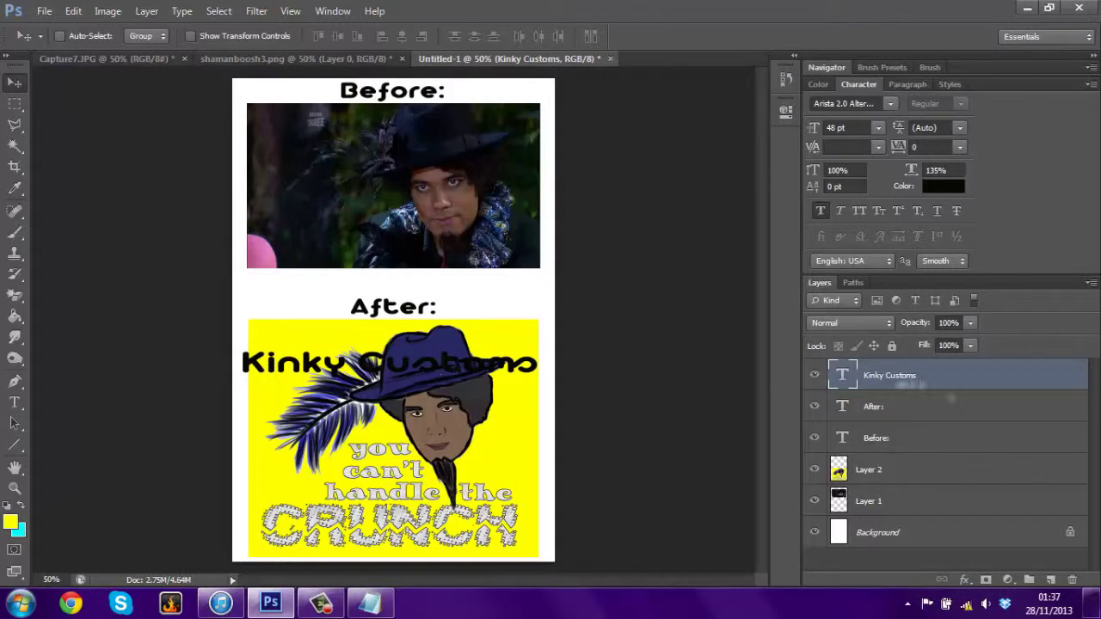
Rasterize the Kinky Customs text layer and duplicate it once.
right_click(895, 379)
left_click(925, 215)
right_click(888, 378)
left_click(950, 80)
left_click(691, 182)
Make further Kinky Customs layer copies, moving one down as another row.
right_click(895, 375)
left_click(951, 80)
key("Return")
left_click_drag(430, 409, 430, 534)
right_click(895, 375)
left_click(951, 80)
key("Return")
right_click(900, 375)
left_click(951, 80)
Confirm the fifth watermark row and set the bottom row's opacity to 50%.
key("Return")
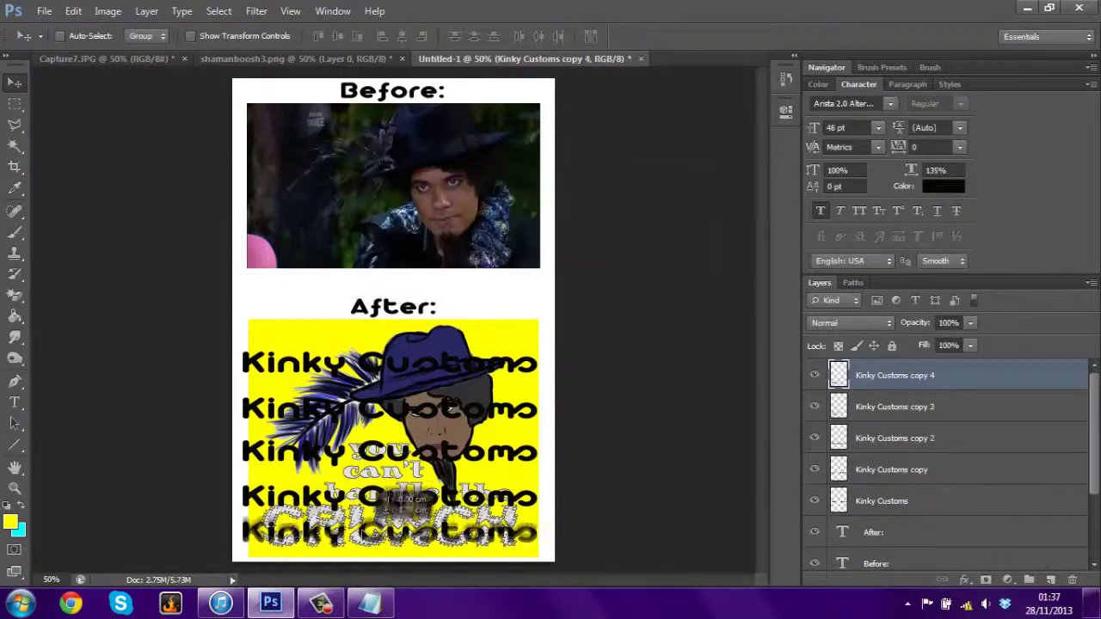
right_click(894, 375)
left_click(968, 38)
type("50")
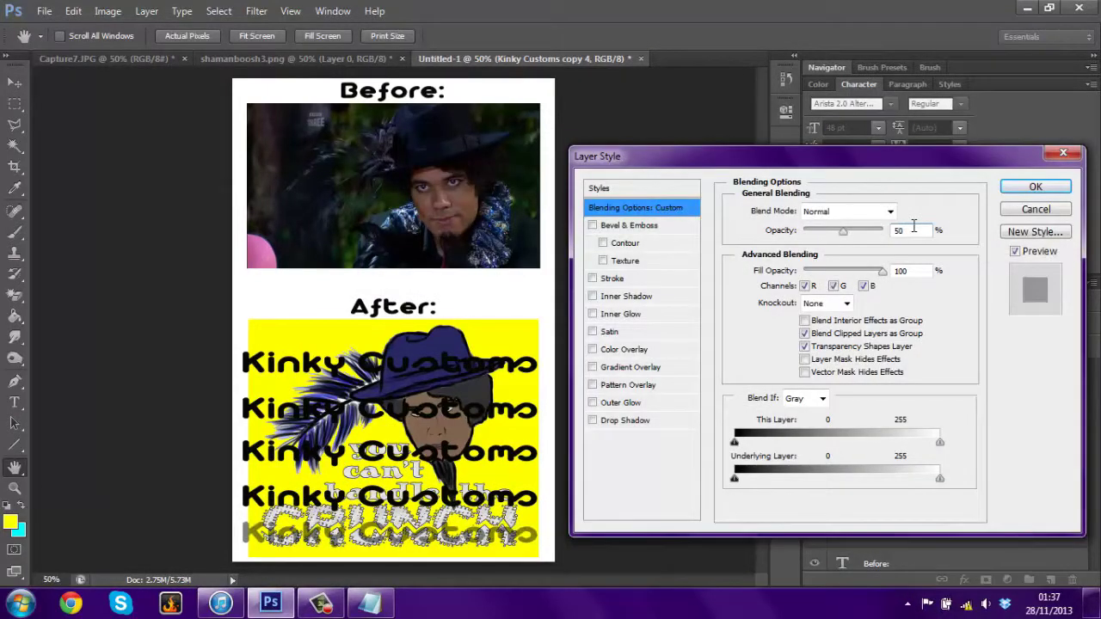
key("Return")
right_click(894, 375)
left_click(951, 77)
key("Return")
Set three Kinky Customs watermark layers, starting with copy 3, to 35% opacity.
right_click(895, 375)
left_click(929, 37)
type("35")
key("Return")
double_click(895, 437)
type("35")
key("Return")
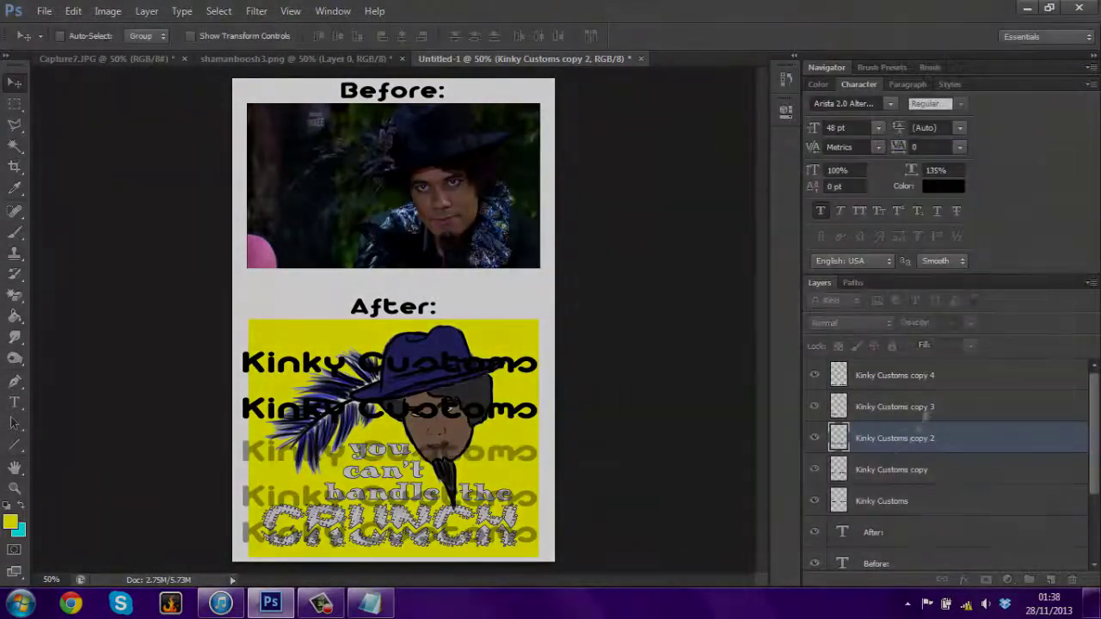
right_click(894, 469)
left_click(946, 39)
type("35")
key("Return")
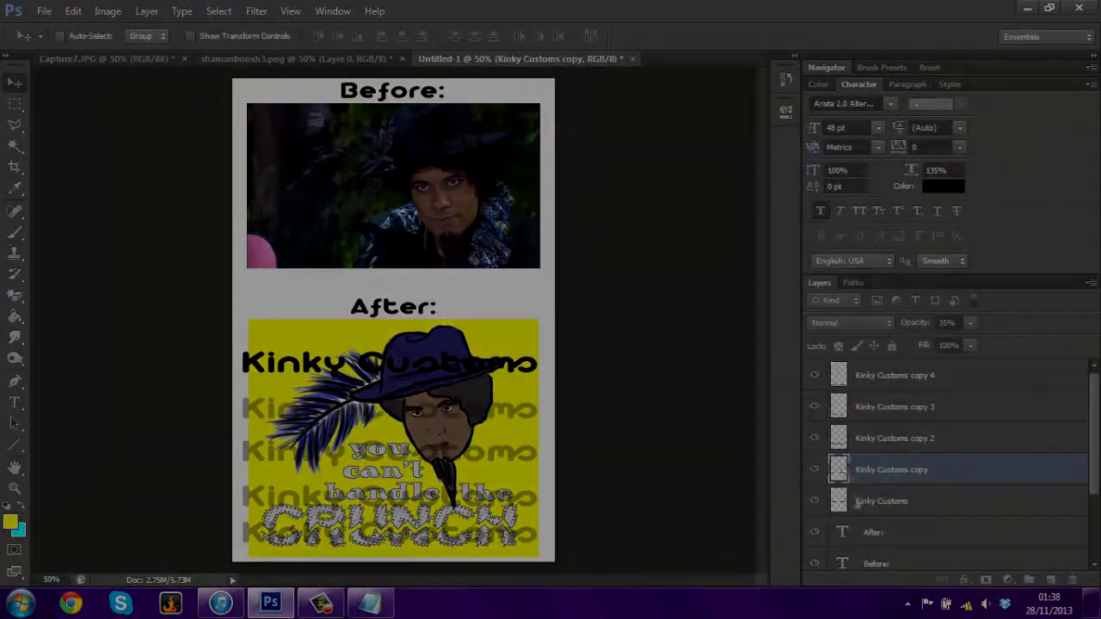
Fade the top Kinky Customs row to 35% and begin Save As for the sheet.
right_click(895, 501)
left_click(943, 80)
key("Return")
double_click(895, 501)
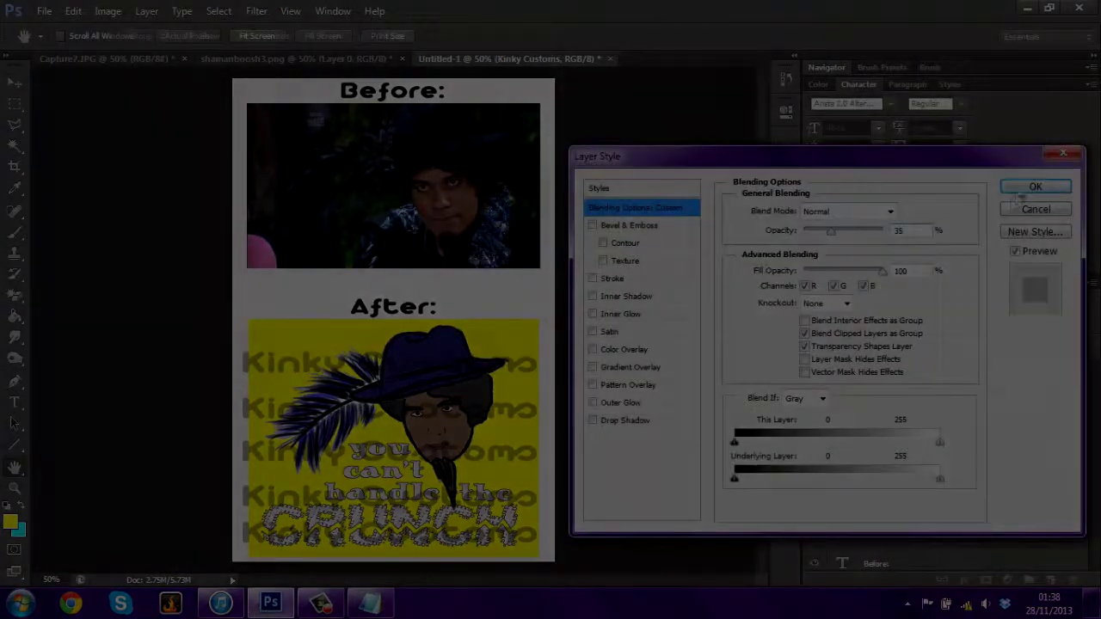
type("35")
key("Return")
left_click(43, 10)
left_click(99, 206)
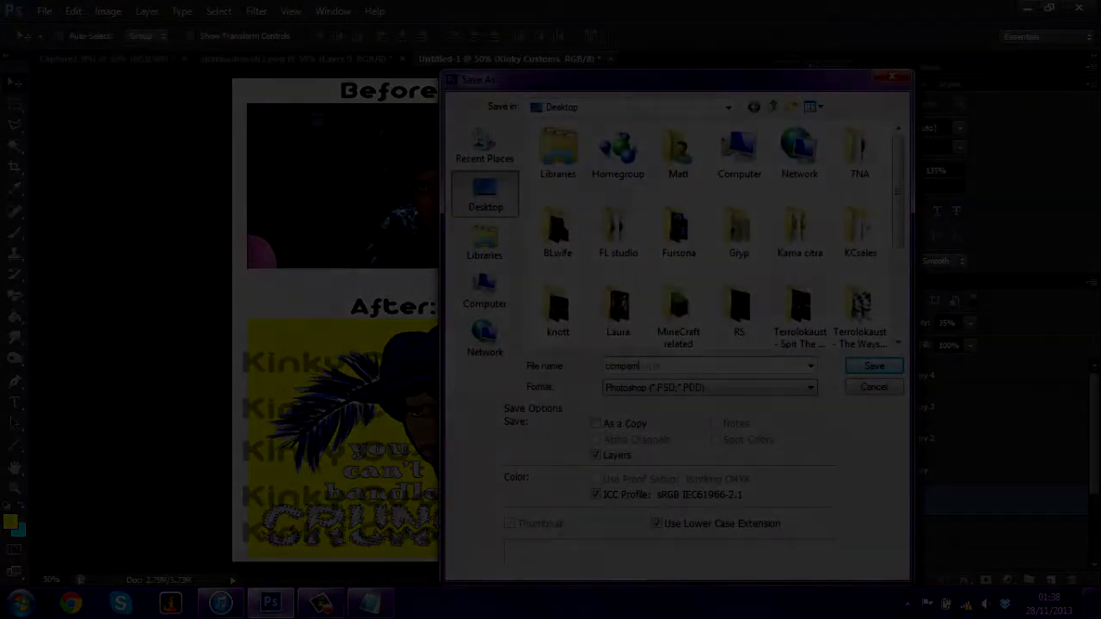